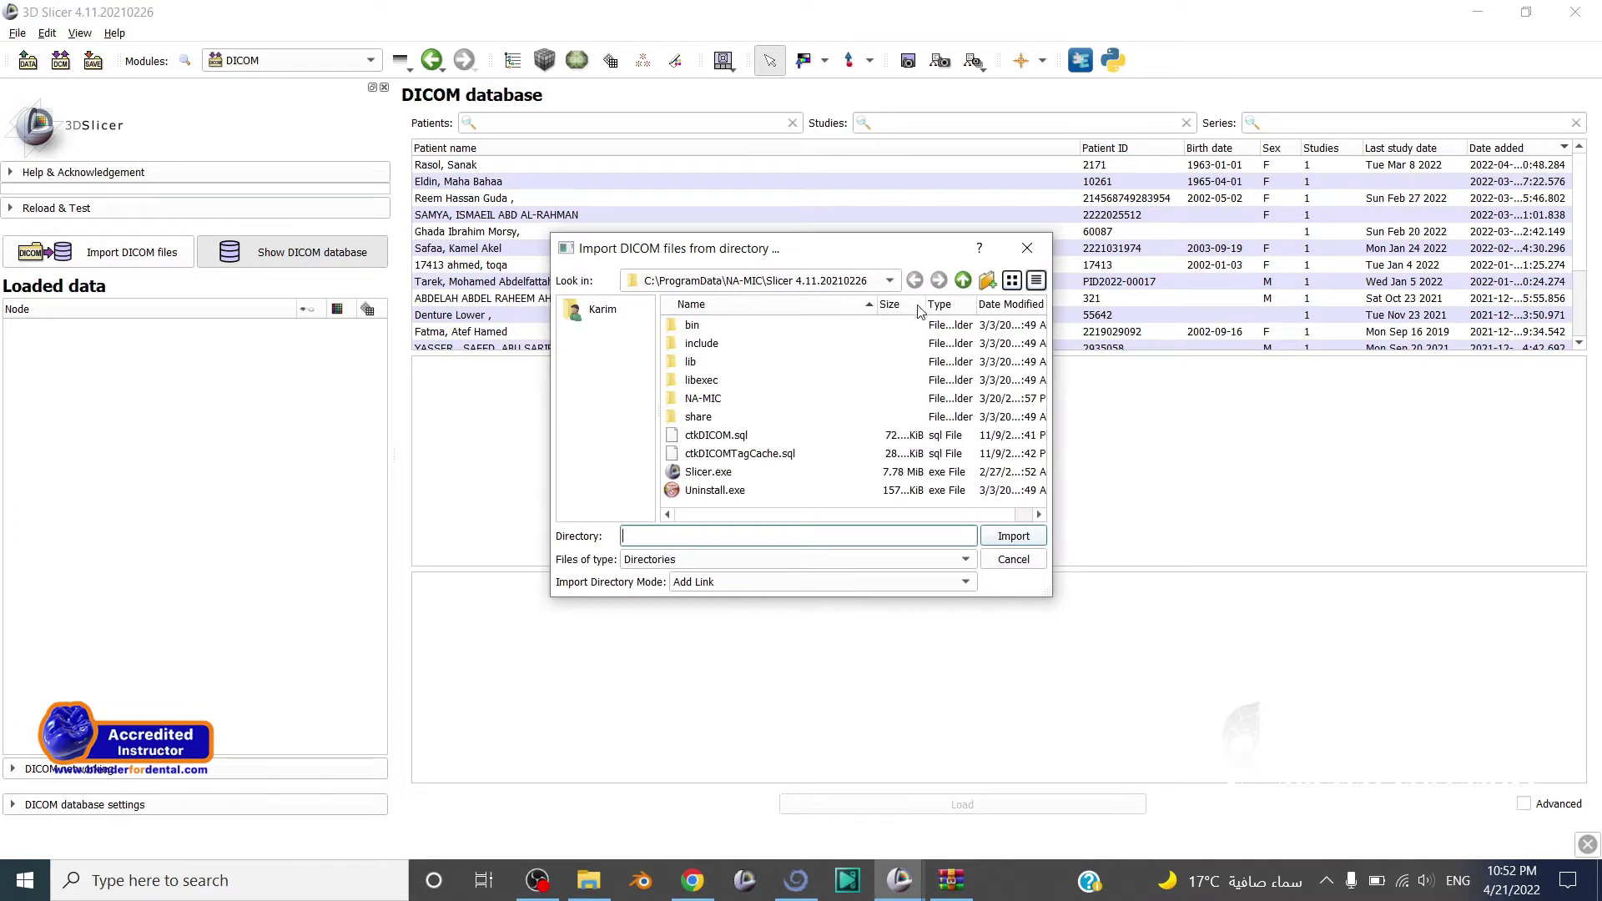
# Import the DICOM files from the patient's folder in E:\DDP with the Add Link import mode.
pyautogui.click(963, 280)
pyautogui.click(963, 280)
pyautogui.click(963, 280)
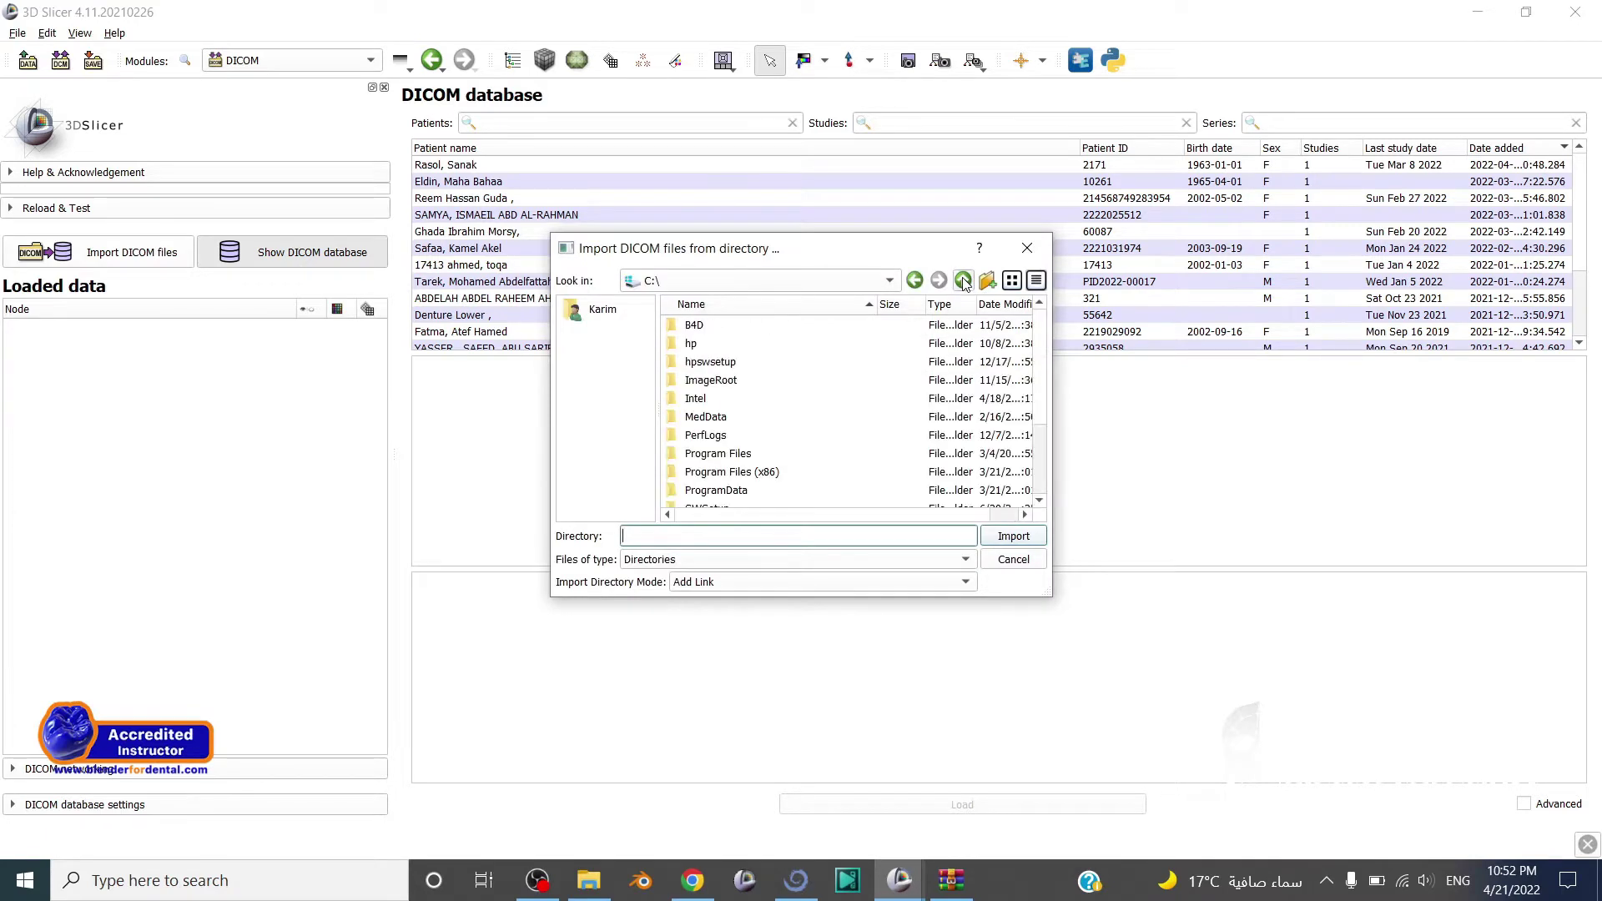
pyautogui.click(963, 281)
pyautogui.doubleClick(748, 364)
pyautogui.doubleClick(734, 343)
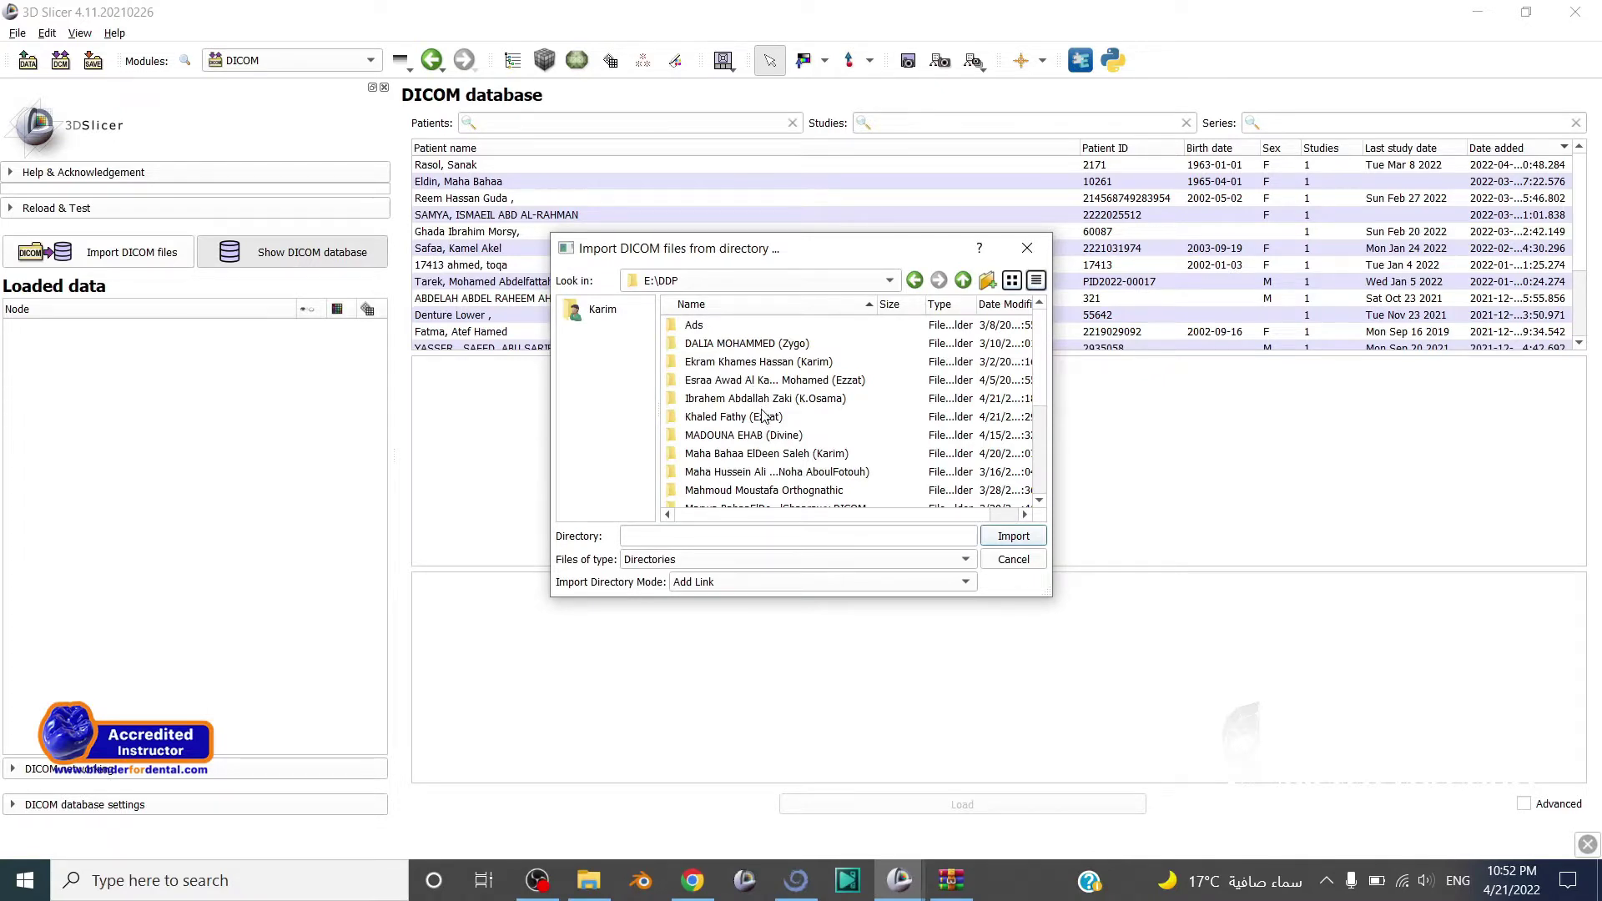
pyautogui.click(766, 418)
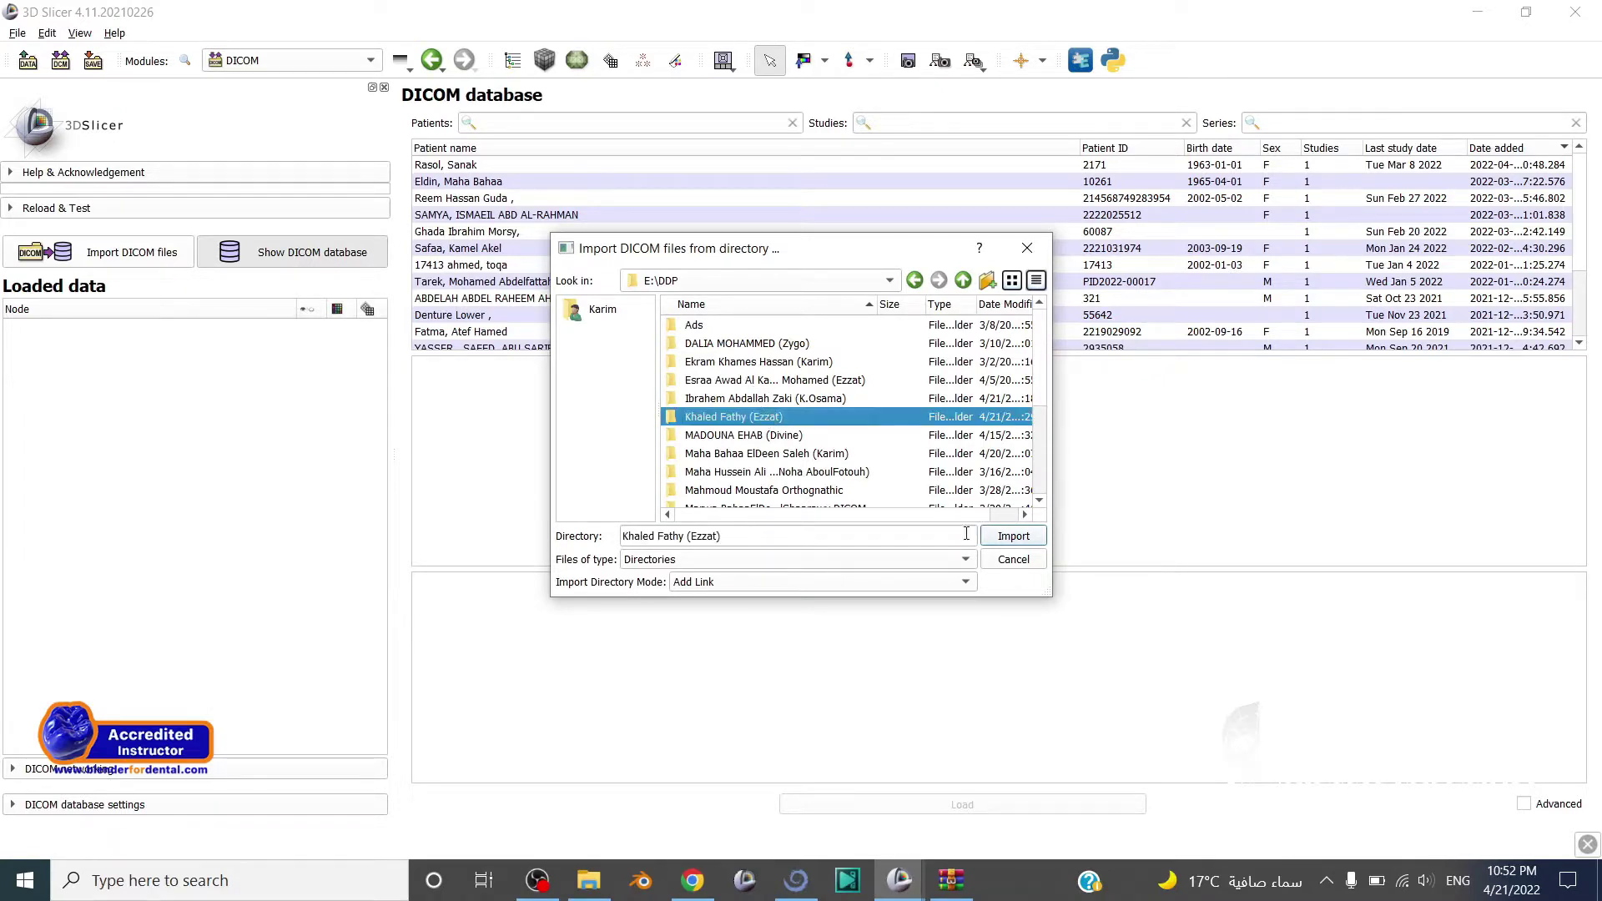
pyautogui.click(1001, 539)
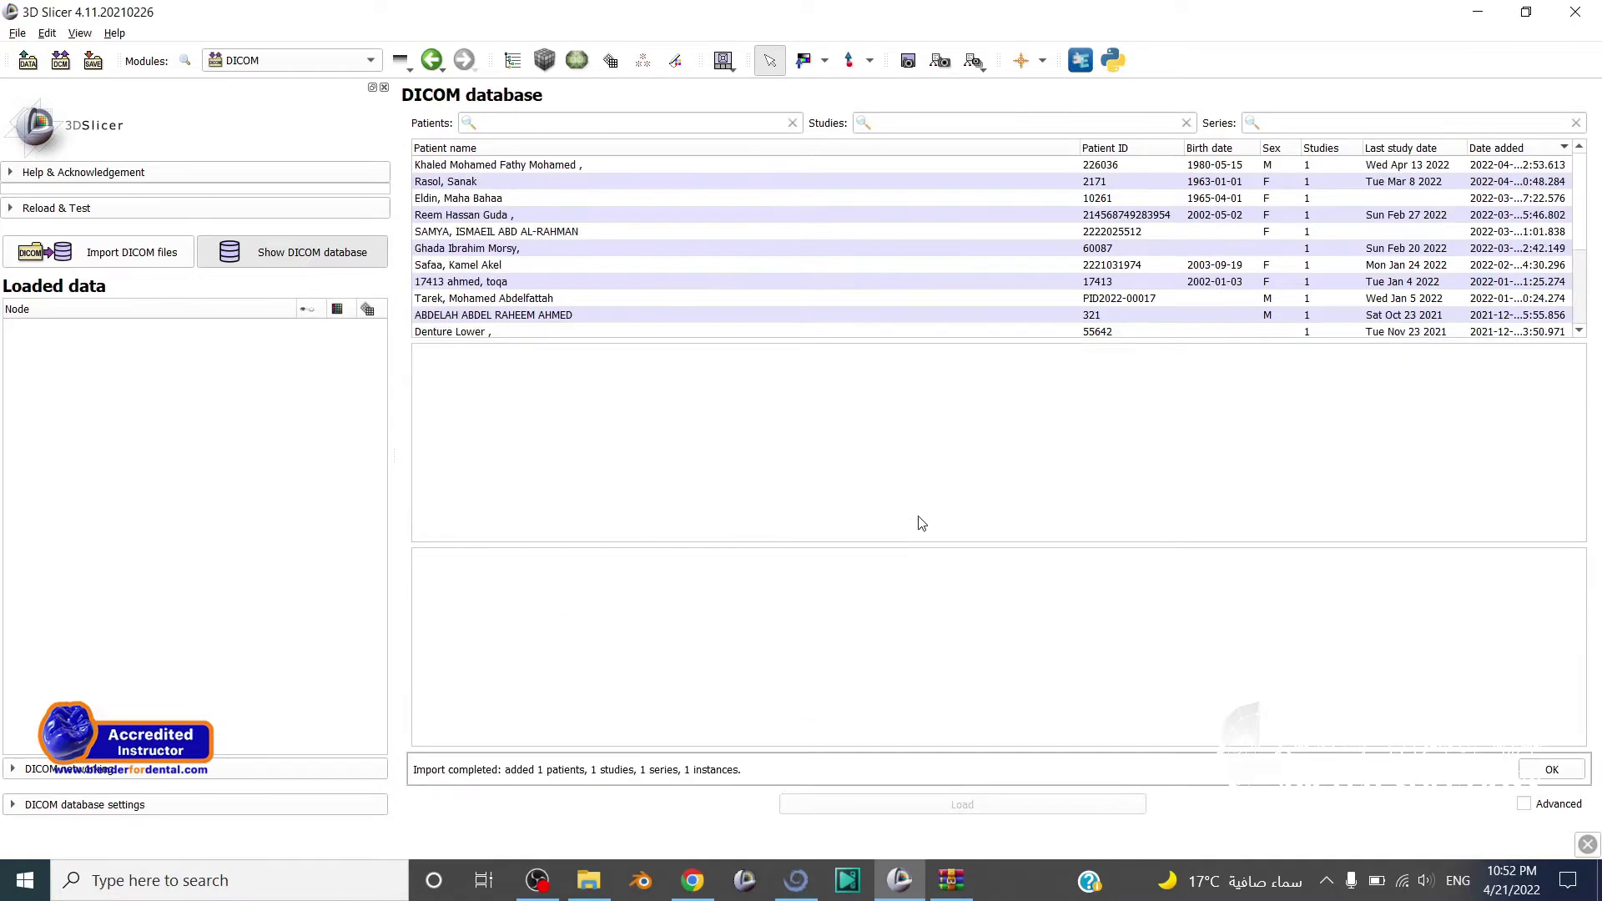
# Load the newly imported patient's AXIAL CT series from the DICOM database, accepting the load despite warnings.
pyautogui.click(579, 169)
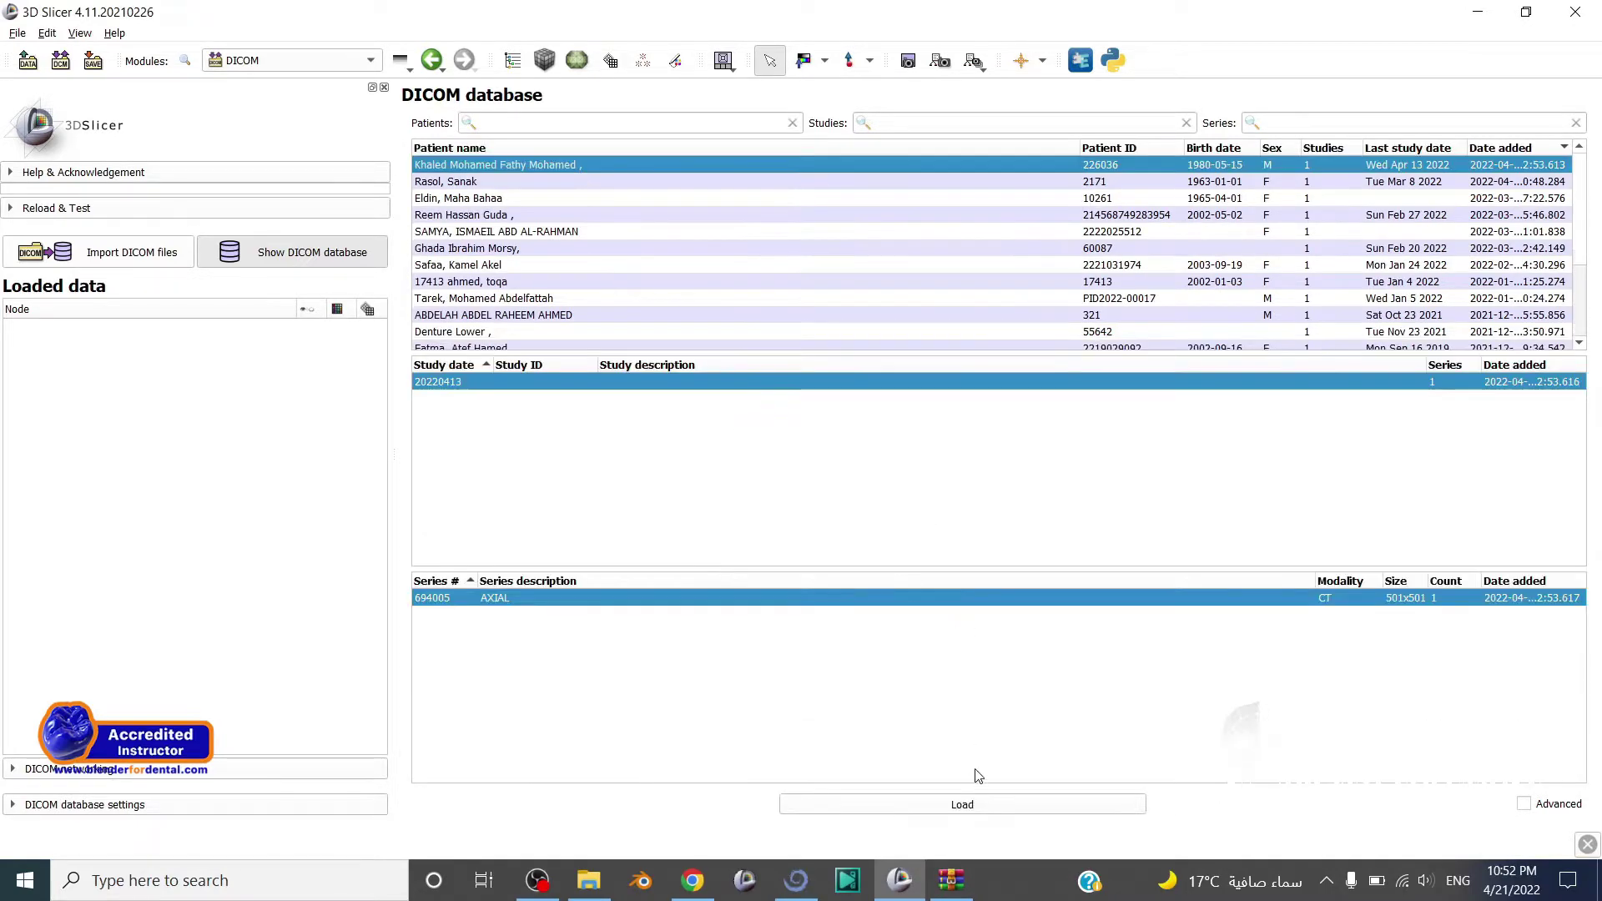
pyautogui.click(984, 808)
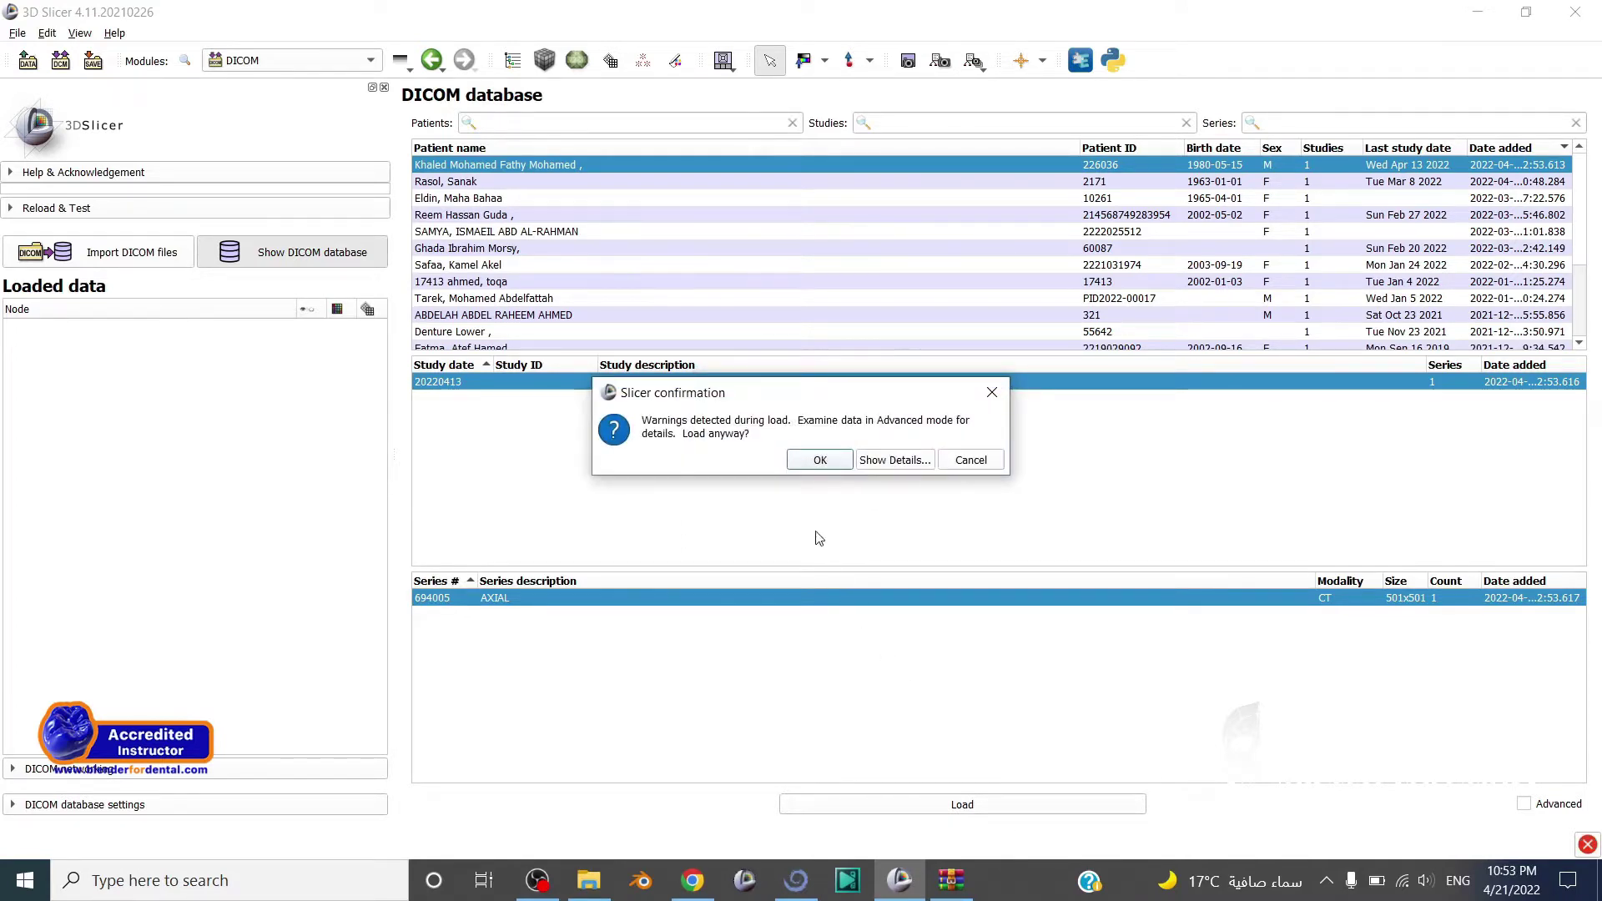
pyautogui.click(818, 455)
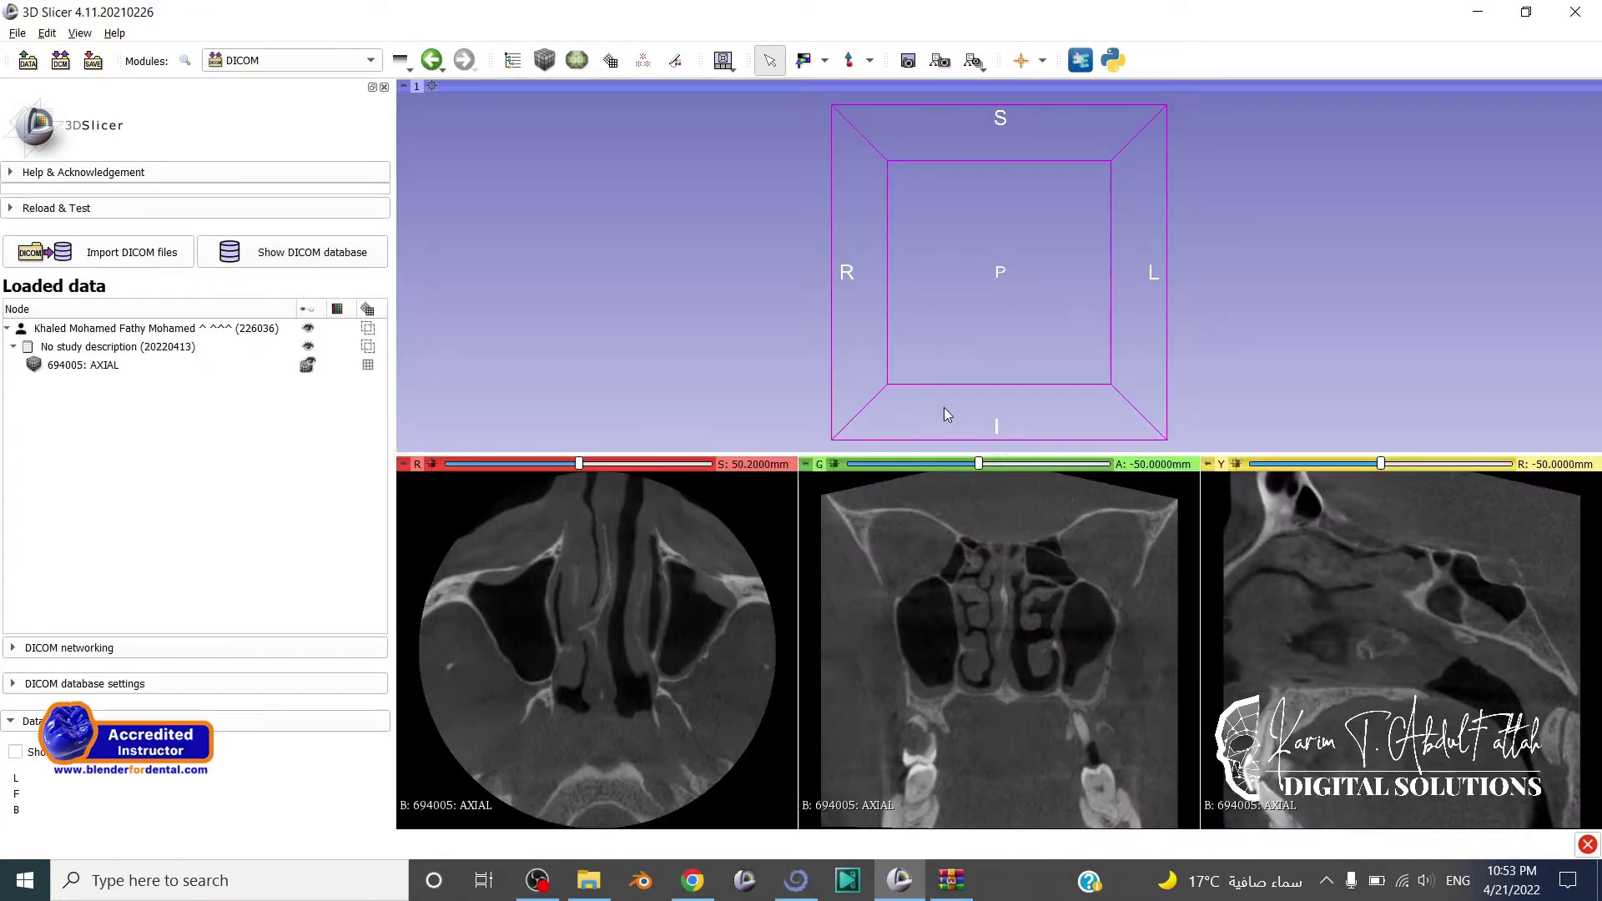
# Switch to the Segment Editor module and add a new segment on the axial CT volume.
pyautogui.click(315, 60)
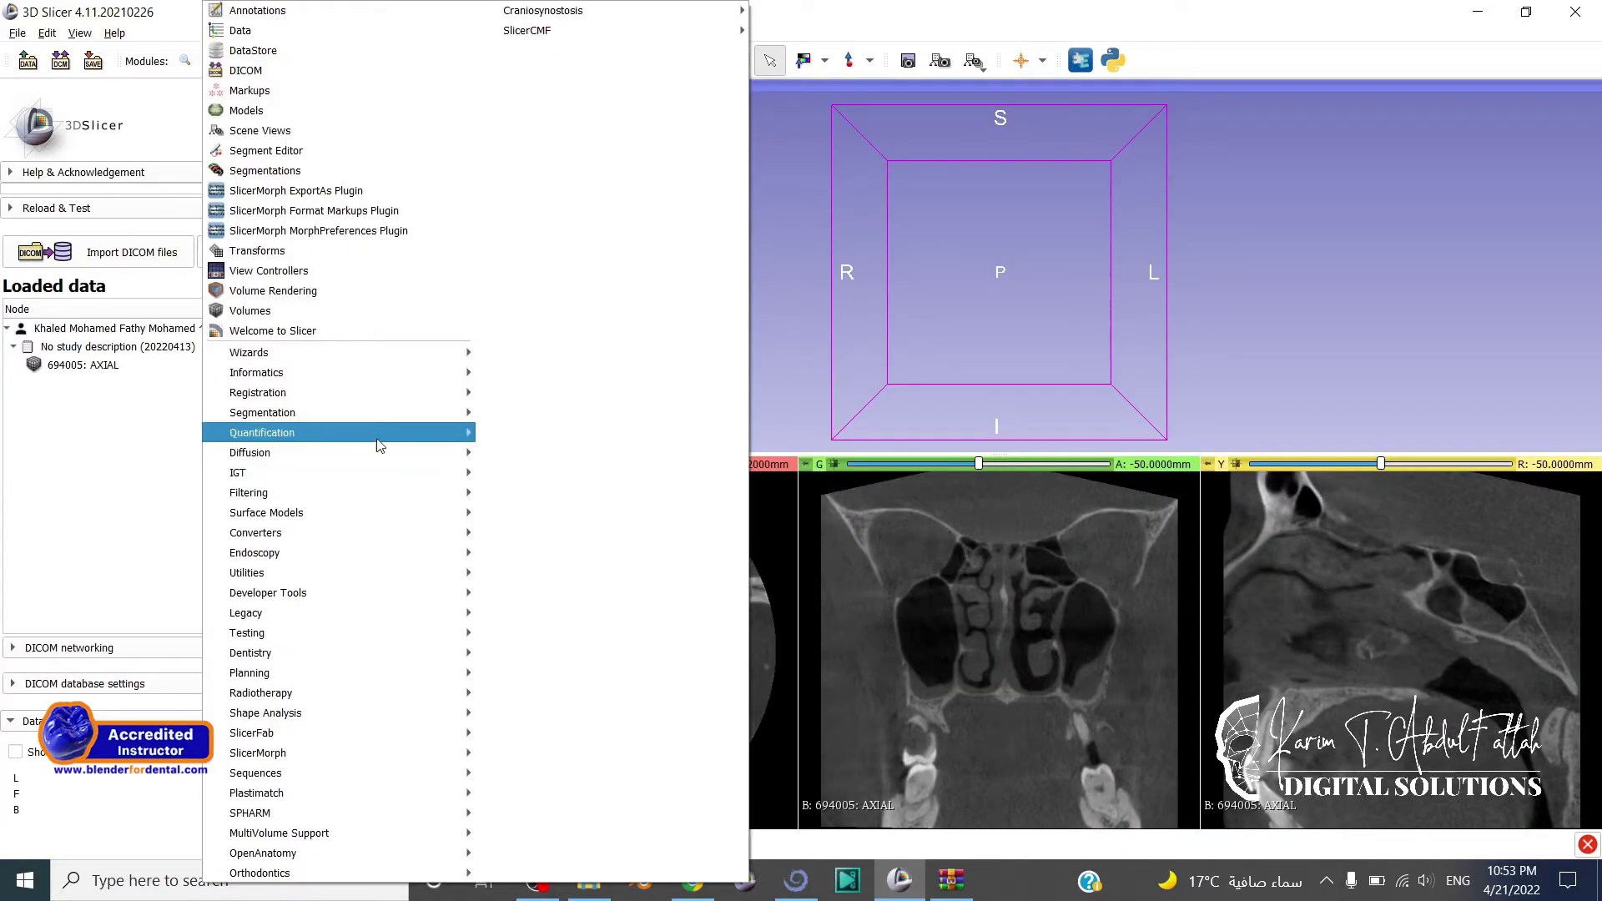
pyautogui.moveTo(384, 421)
pyautogui.click(534, 450)
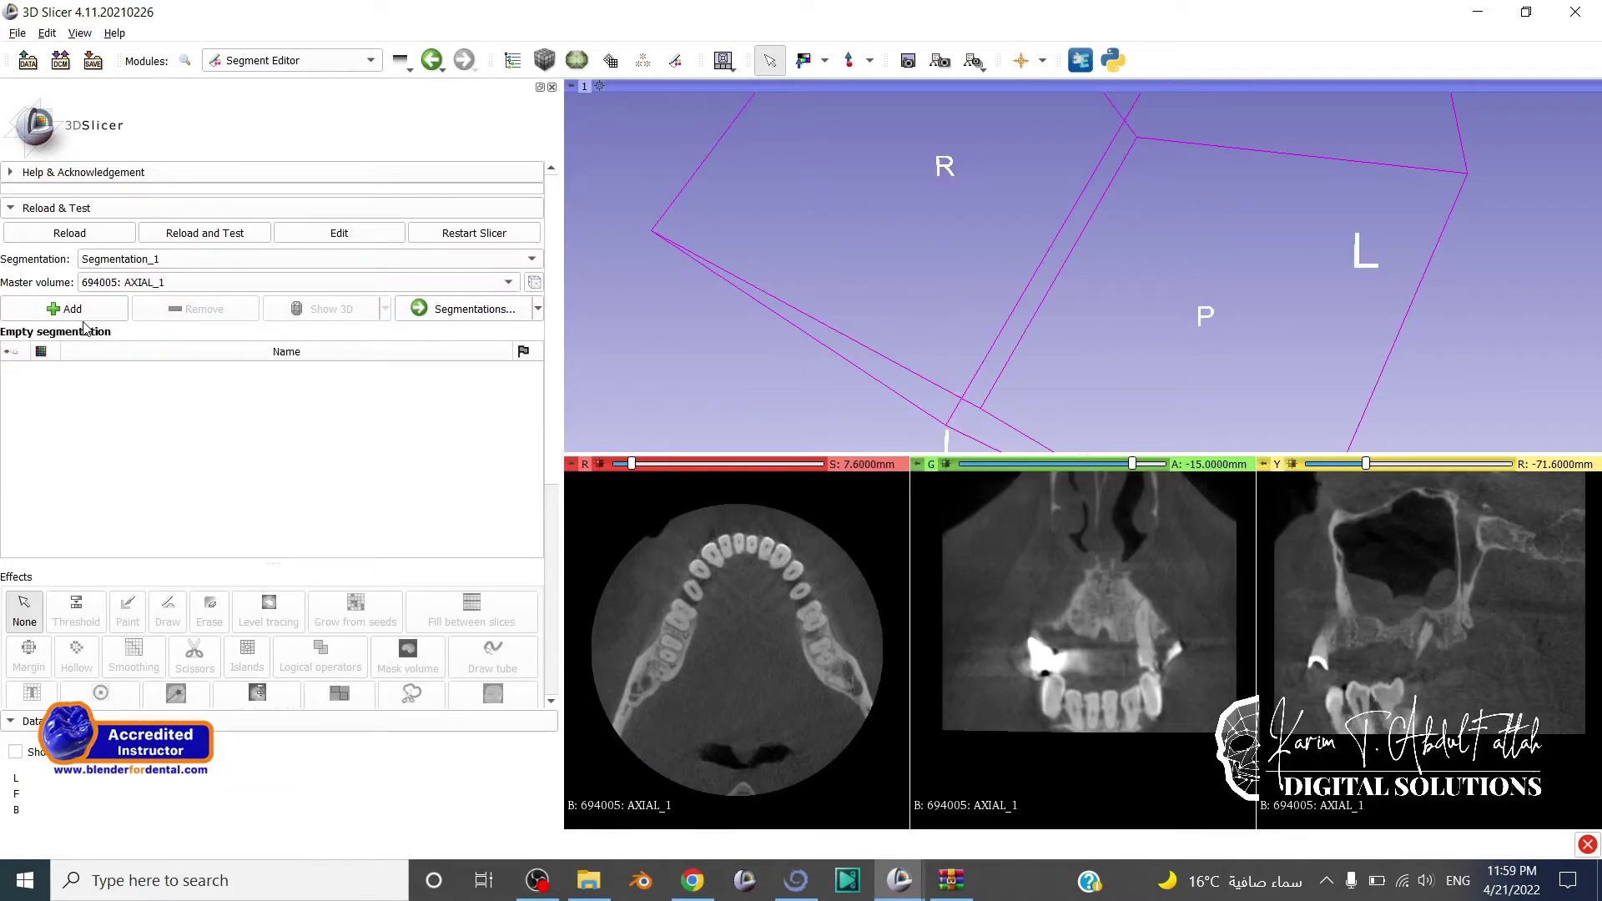
pyautogui.click(64, 309)
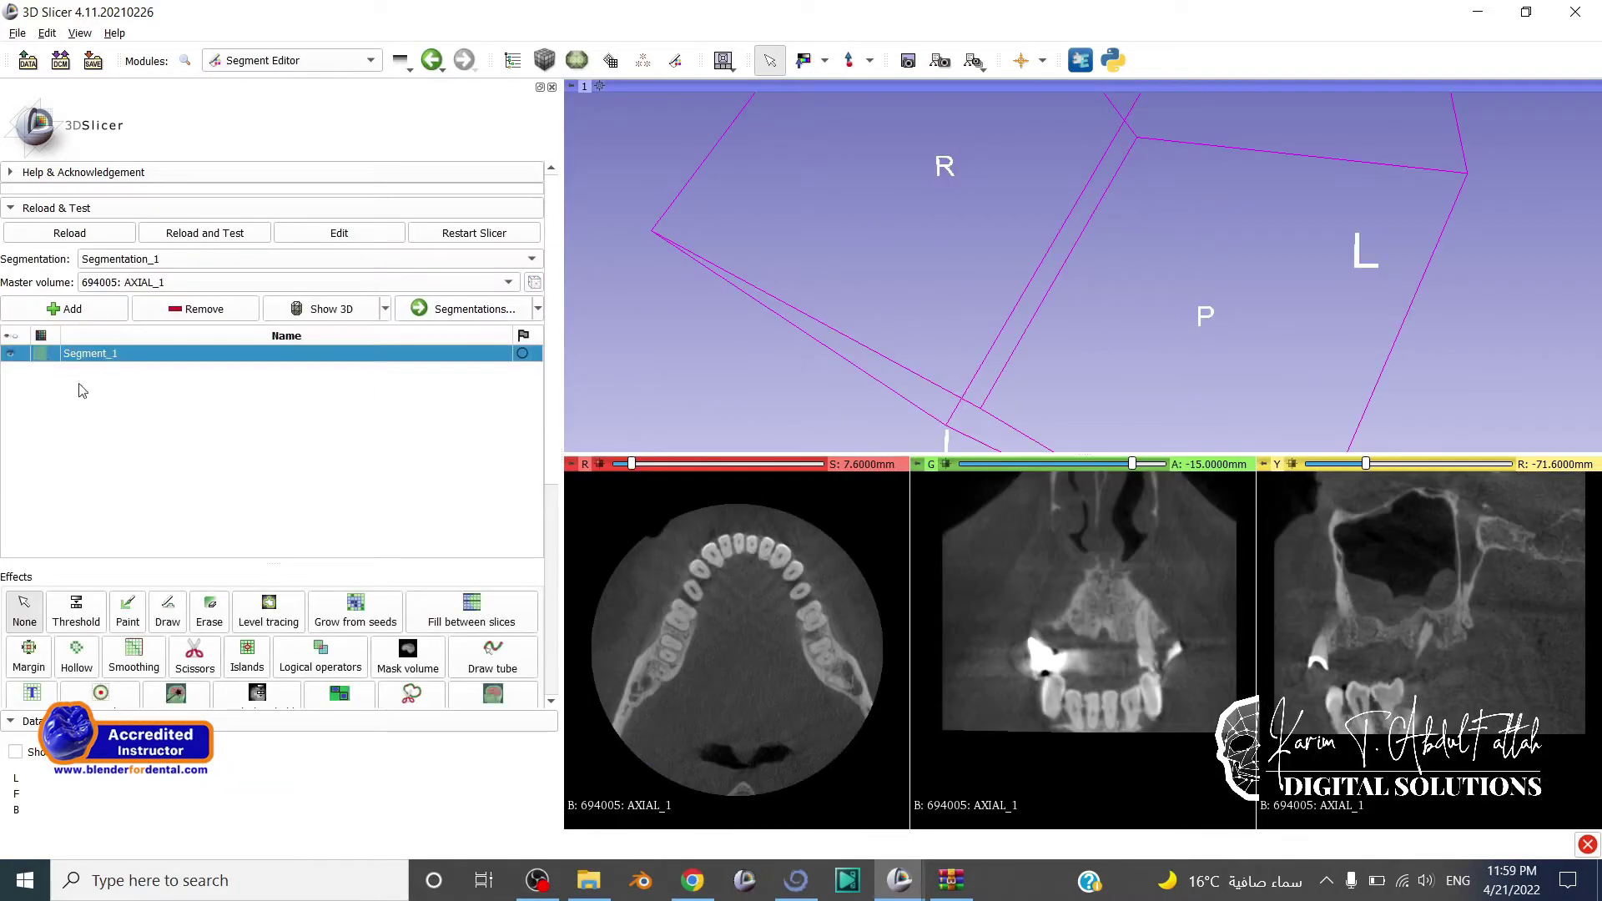
# Set the new segment's color to the blue connective tissue label color.
pyautogui.doubleClick(47, 355)
pyautogui.click(835, 544)
pyautogui.click(609, 393)
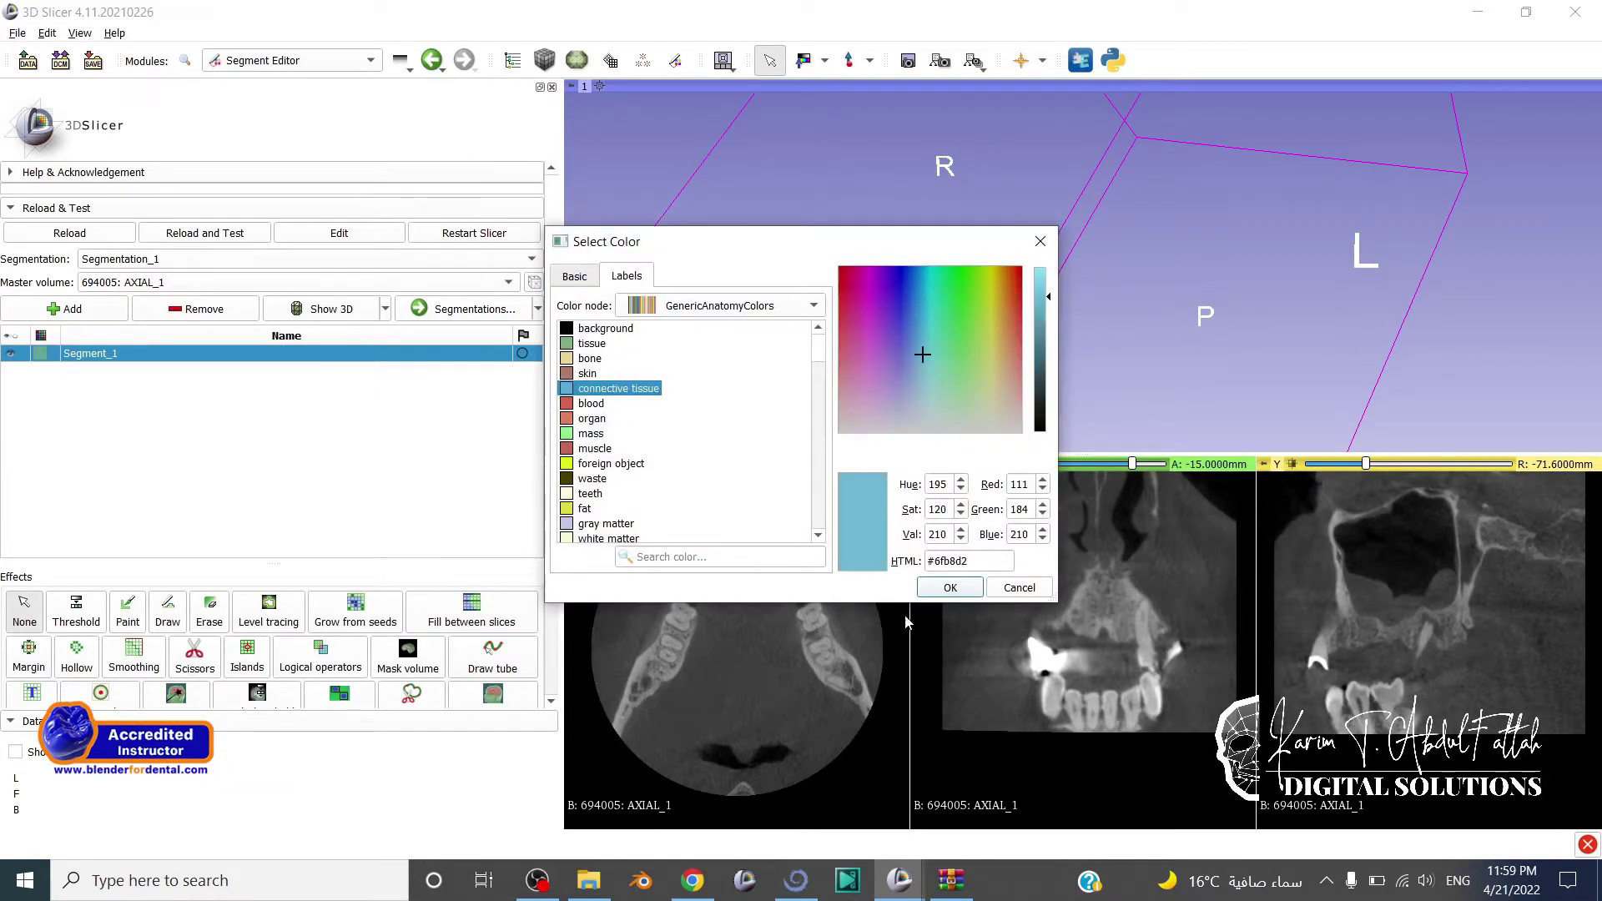
pyautogui.click(923, 588)
pyautogui.click(808, 560)
# Fill the segment with a Threshold range of 531.54 to 3095.00 and show it in 3D.
pyautogui.click(75, 612)
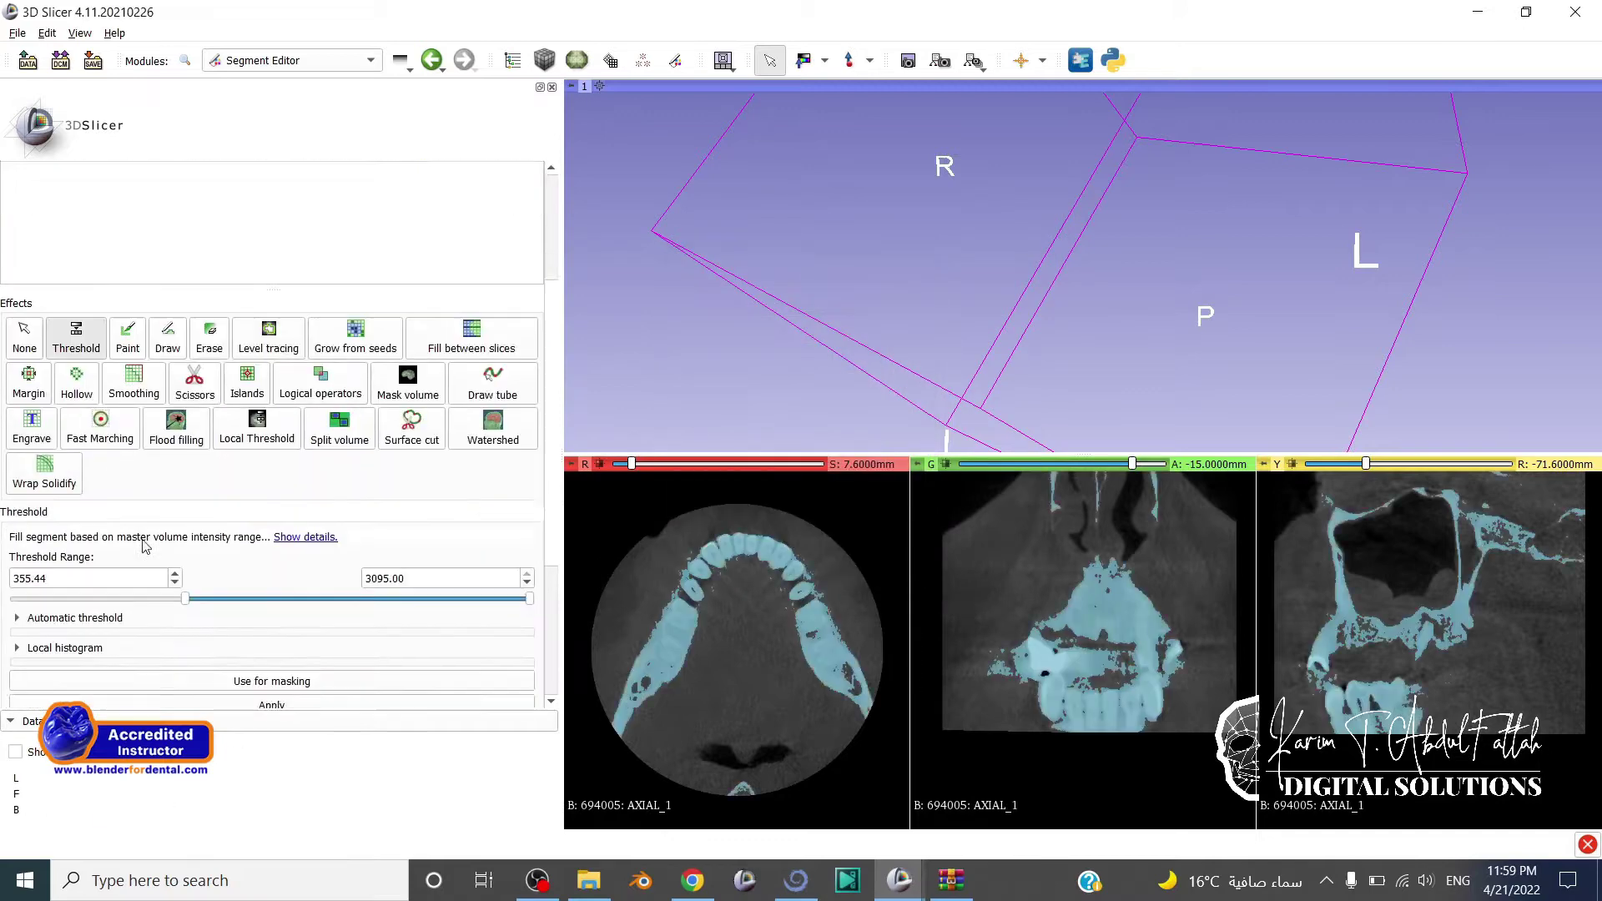
pyautogui.moveTo(185, 401)
pyautogui.mouseDown()
pyautogui.moveTo(239, 408)
pyautogui.moveTo(207, 409)
pyautogui.mouseUp()
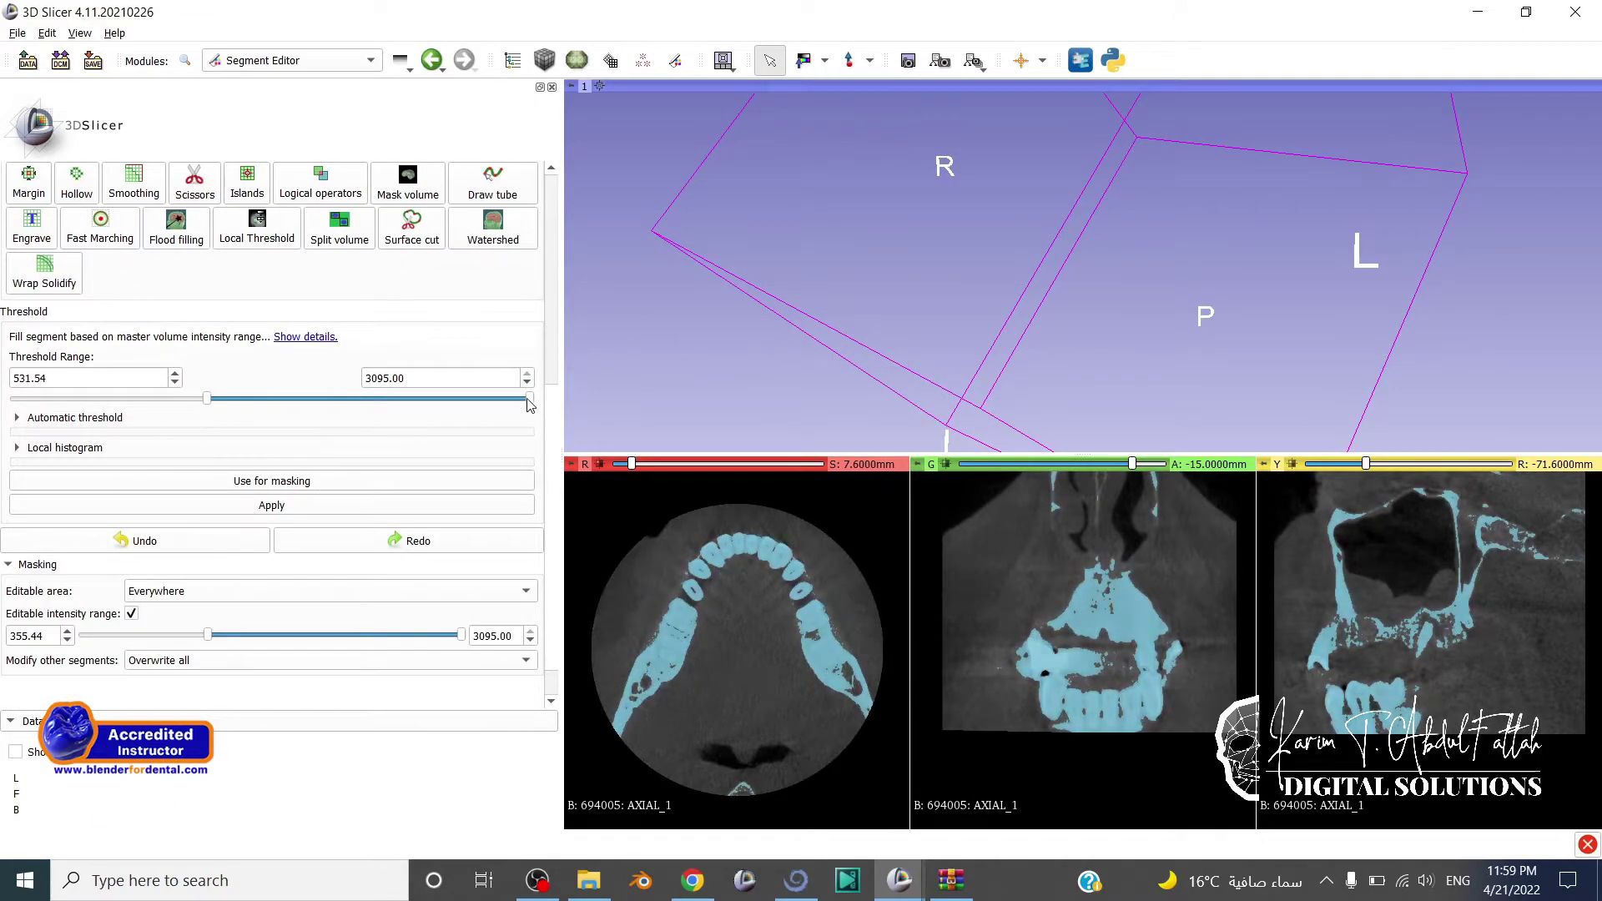
pyautogui.click(278, 505)
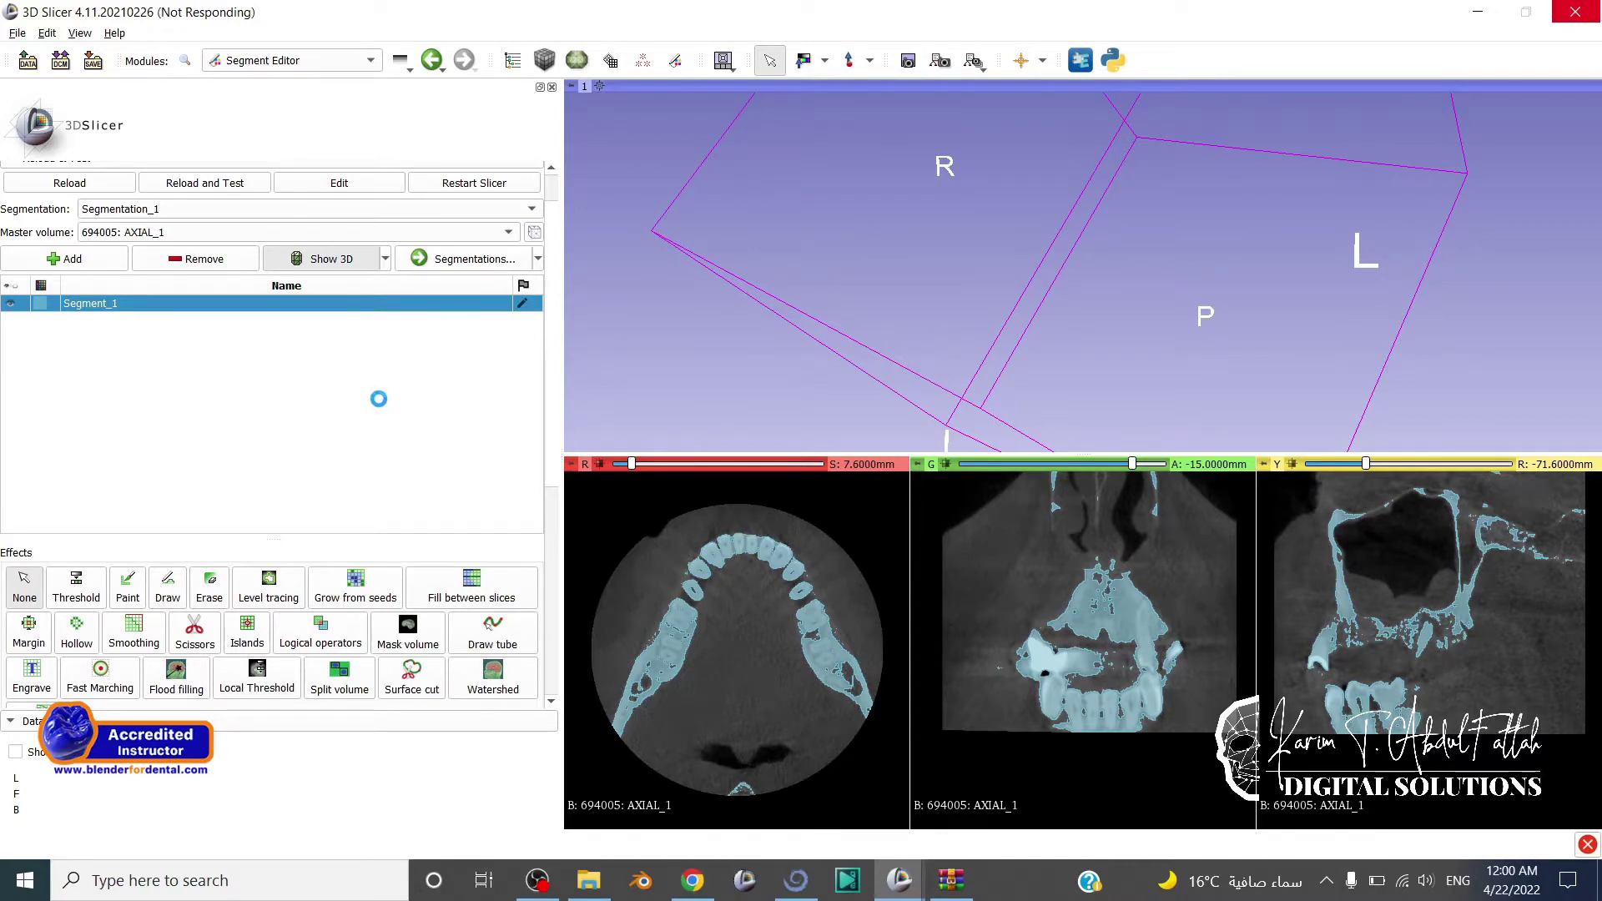
# Cut away the skull above the maxilla with the Scissors effect in the 3D view.
pyautogui.scroll(10, 1251, 334)
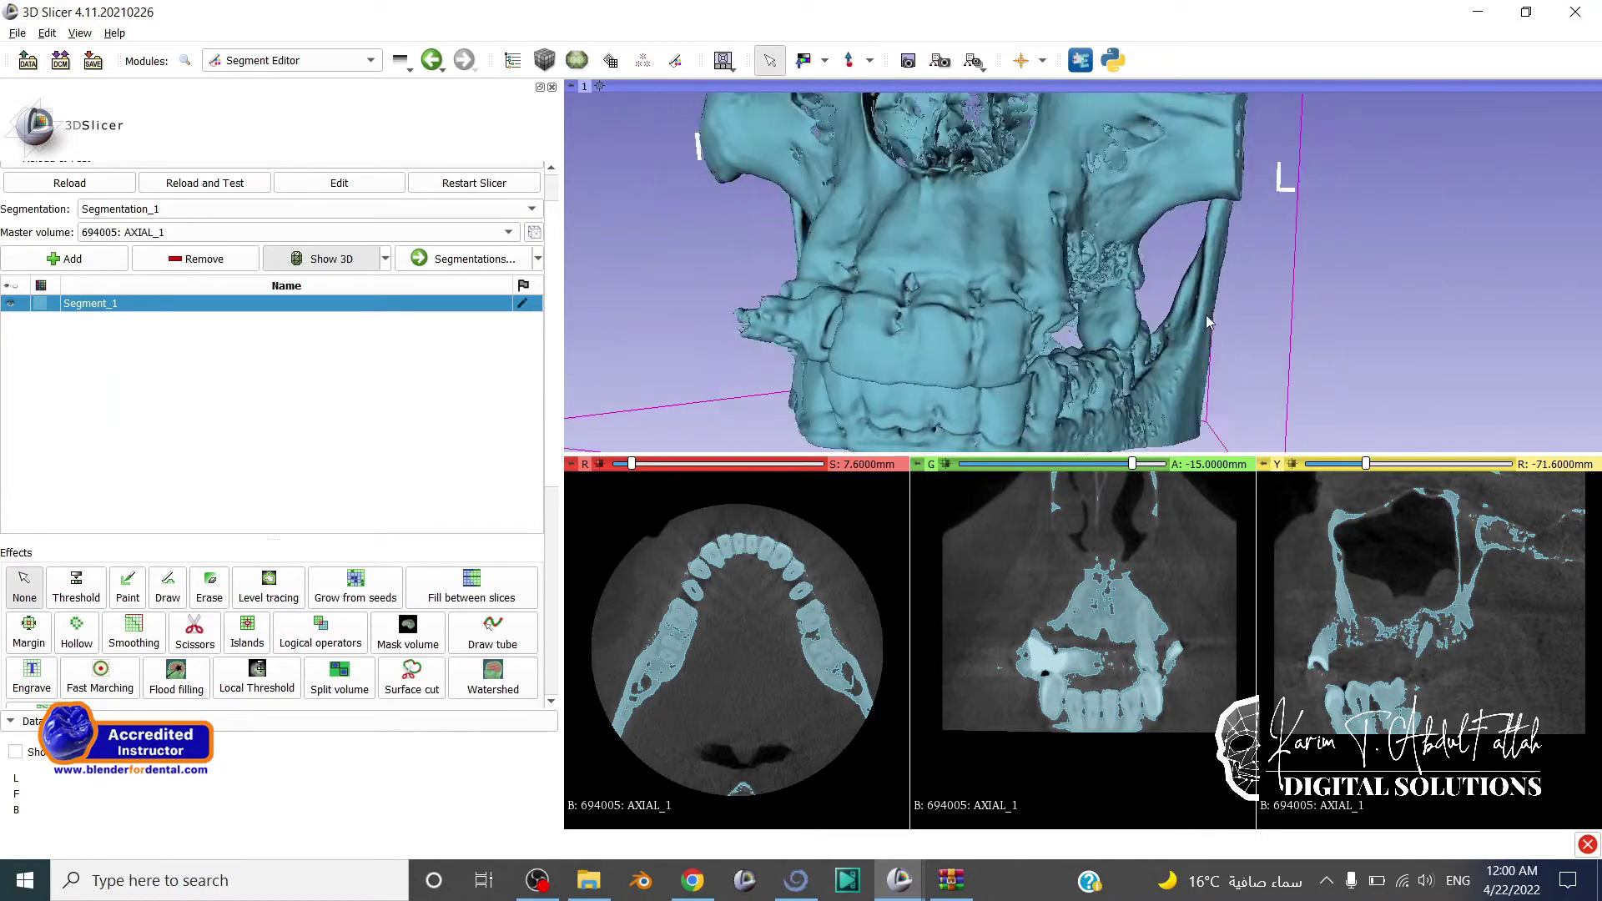
pyautogui.scroll(-10, 1100, 322)
pyautogui.moveTo(1100, 322)
pyautogui.mouseDown()
pyautogui.moveTo(1102, 357)
pyautogui.moveTo(1083, 349)
pyautogui.mouseUp()
pyautogui.click(195, 631)
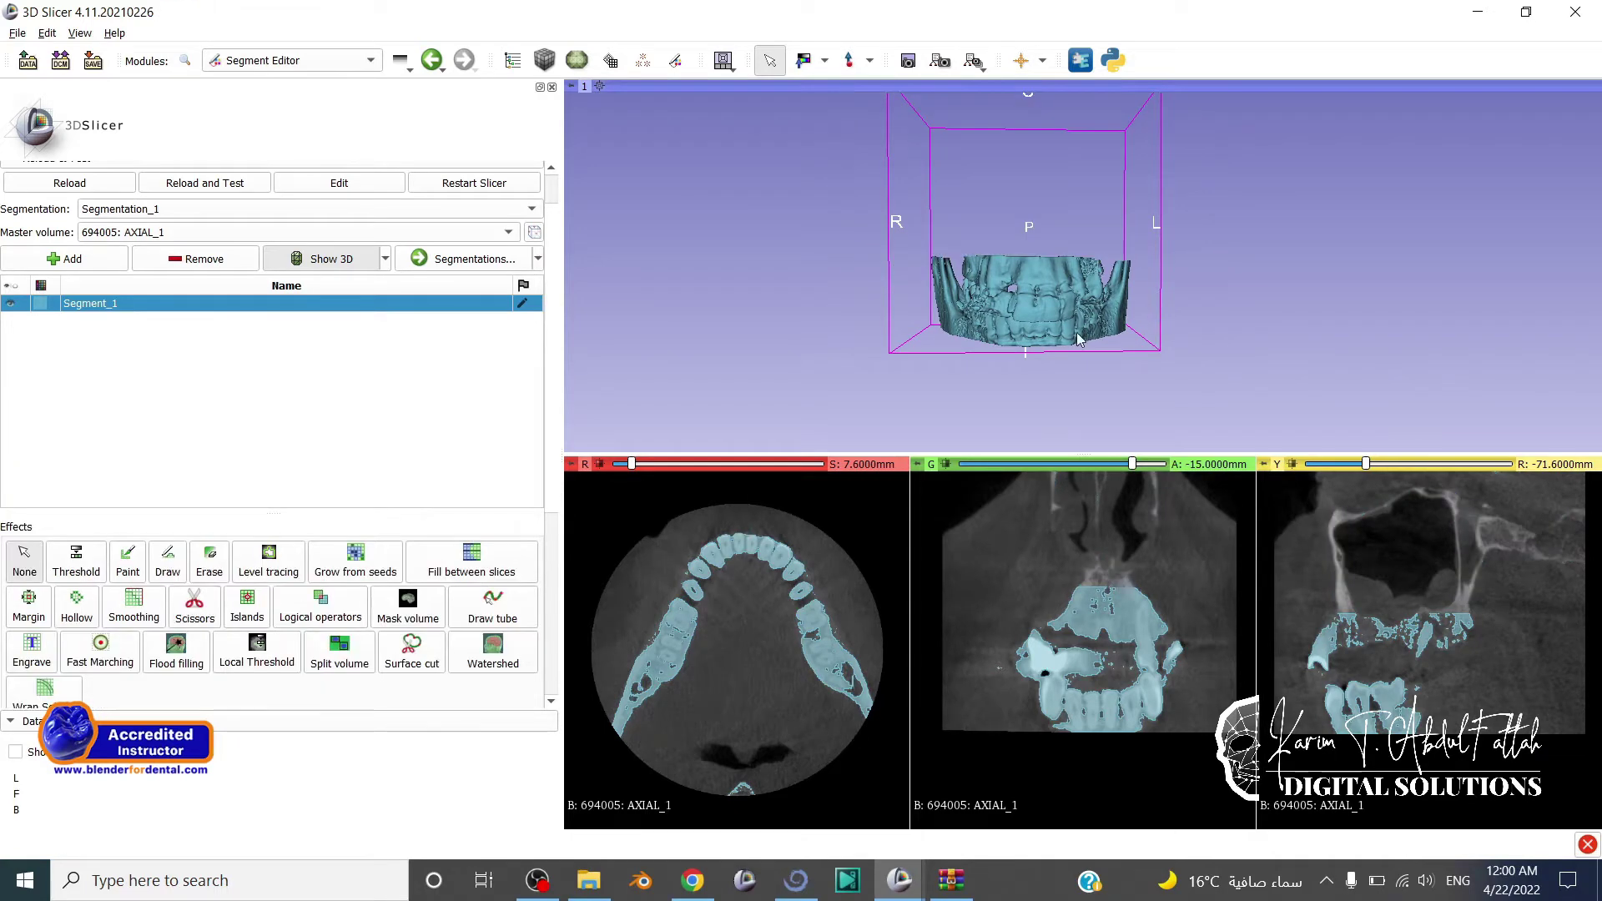
# Use Scissors to cut off the mandibular rami at both sides and the lower part of the mandible.
pyautogui.scroll(-5, 1077, 330)
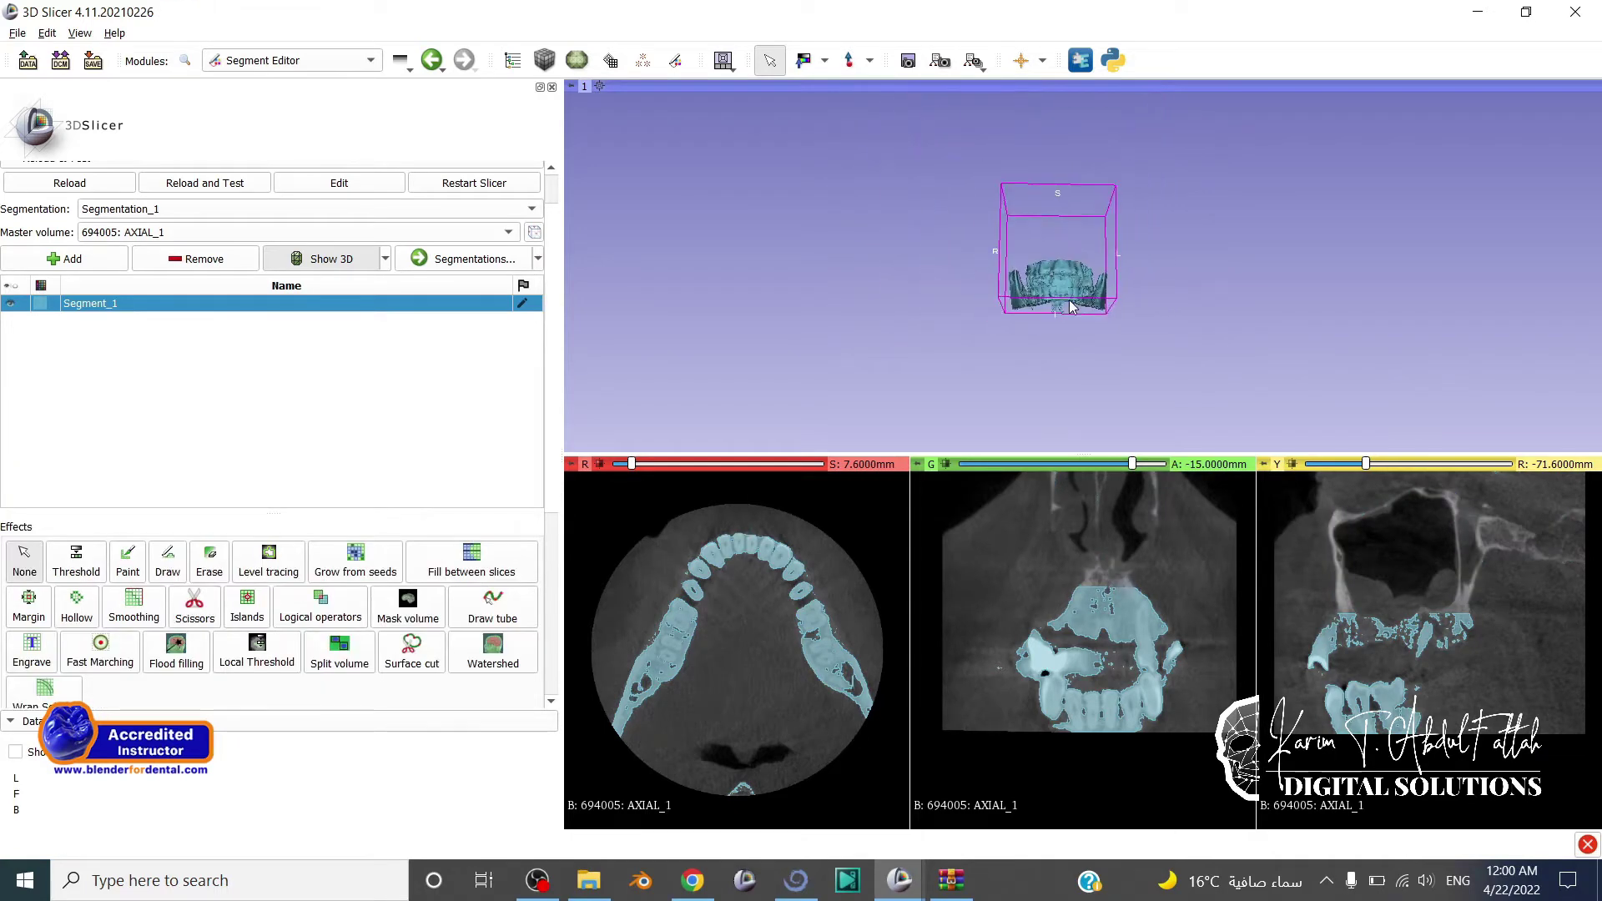
pyautogui.scroll(10, 1071, 308)
pyautogui.moveTo(998, 387); pyautogui.dragTo(1010, 377)
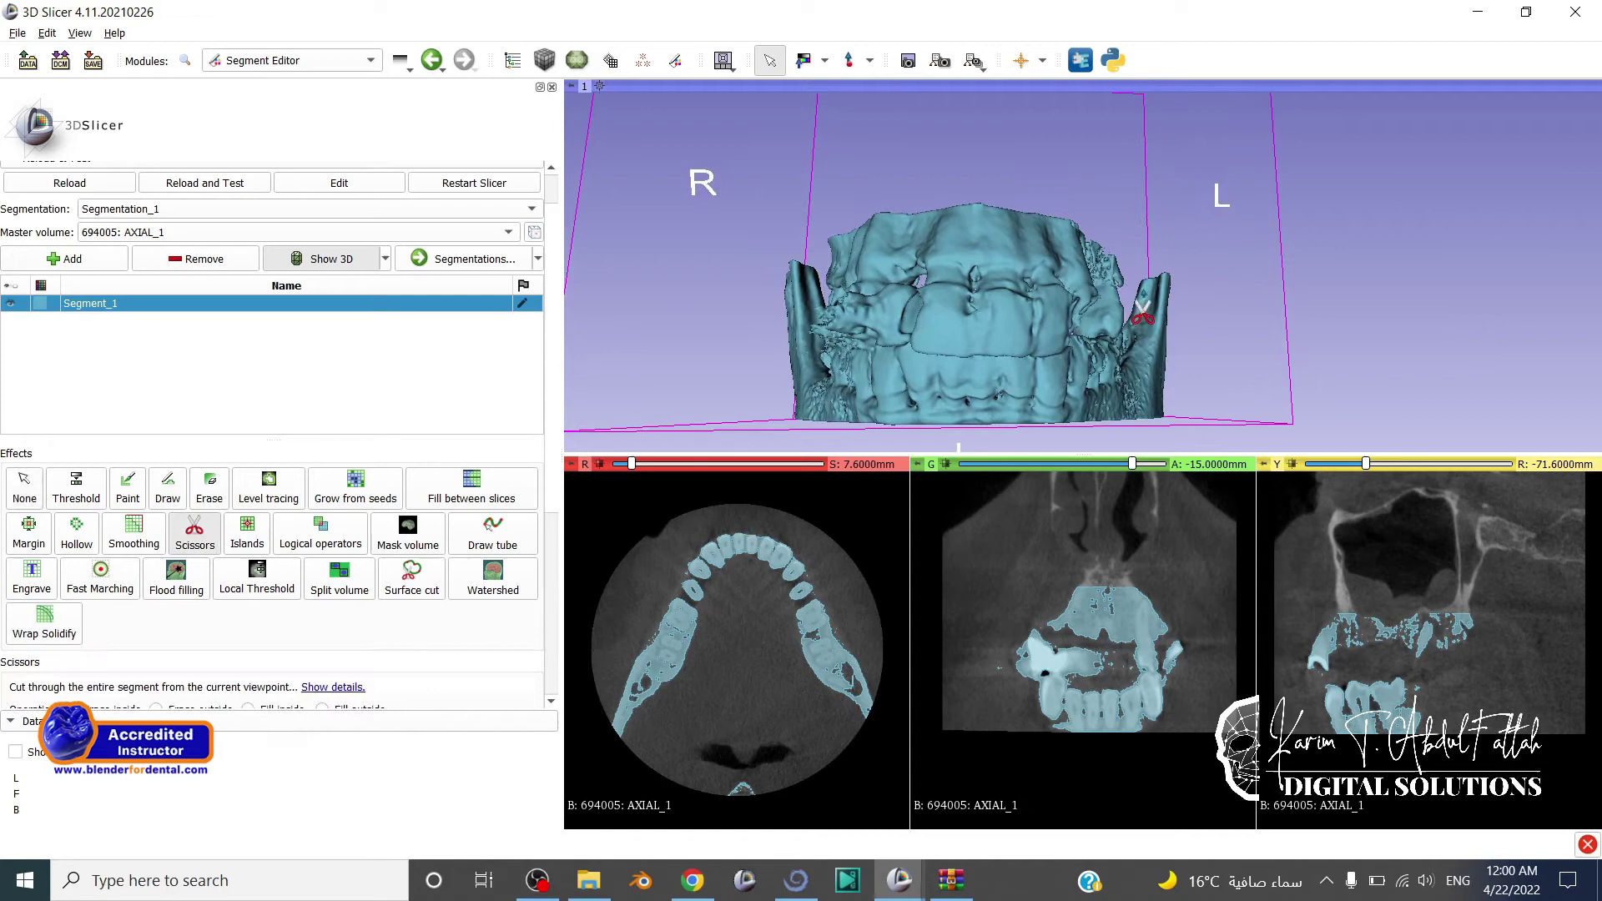
pyautogui.moveTo(1134, 281); pyautogui.dragTo(1136, 348)
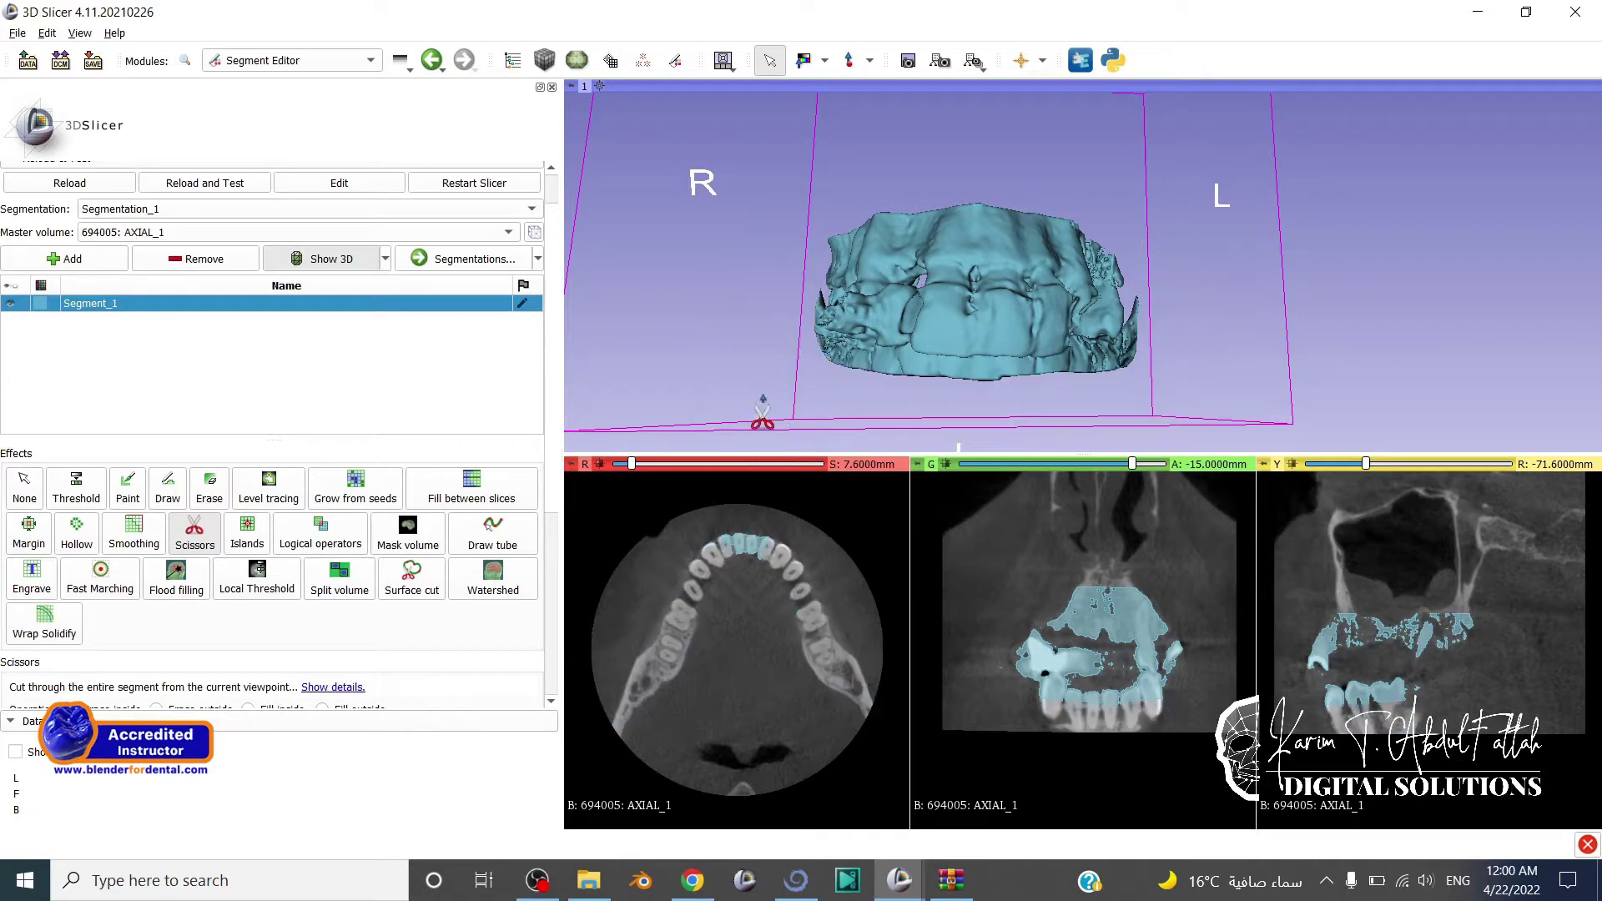
pyautogui.press('space')
pyautogui.moveTo(760, 400)
pyautogui.mouseDown()
pyautogui.moveTo(754, 249)
pyautogui.moveTo(750, 344)
pyautogui.moveTo(770, 348)
pyautogui.mouseUp()
# Erase the remaining lower teeth on the coronal slices with a 3% sphere brush.
pyautogui.scroll(-1, 284, 651)
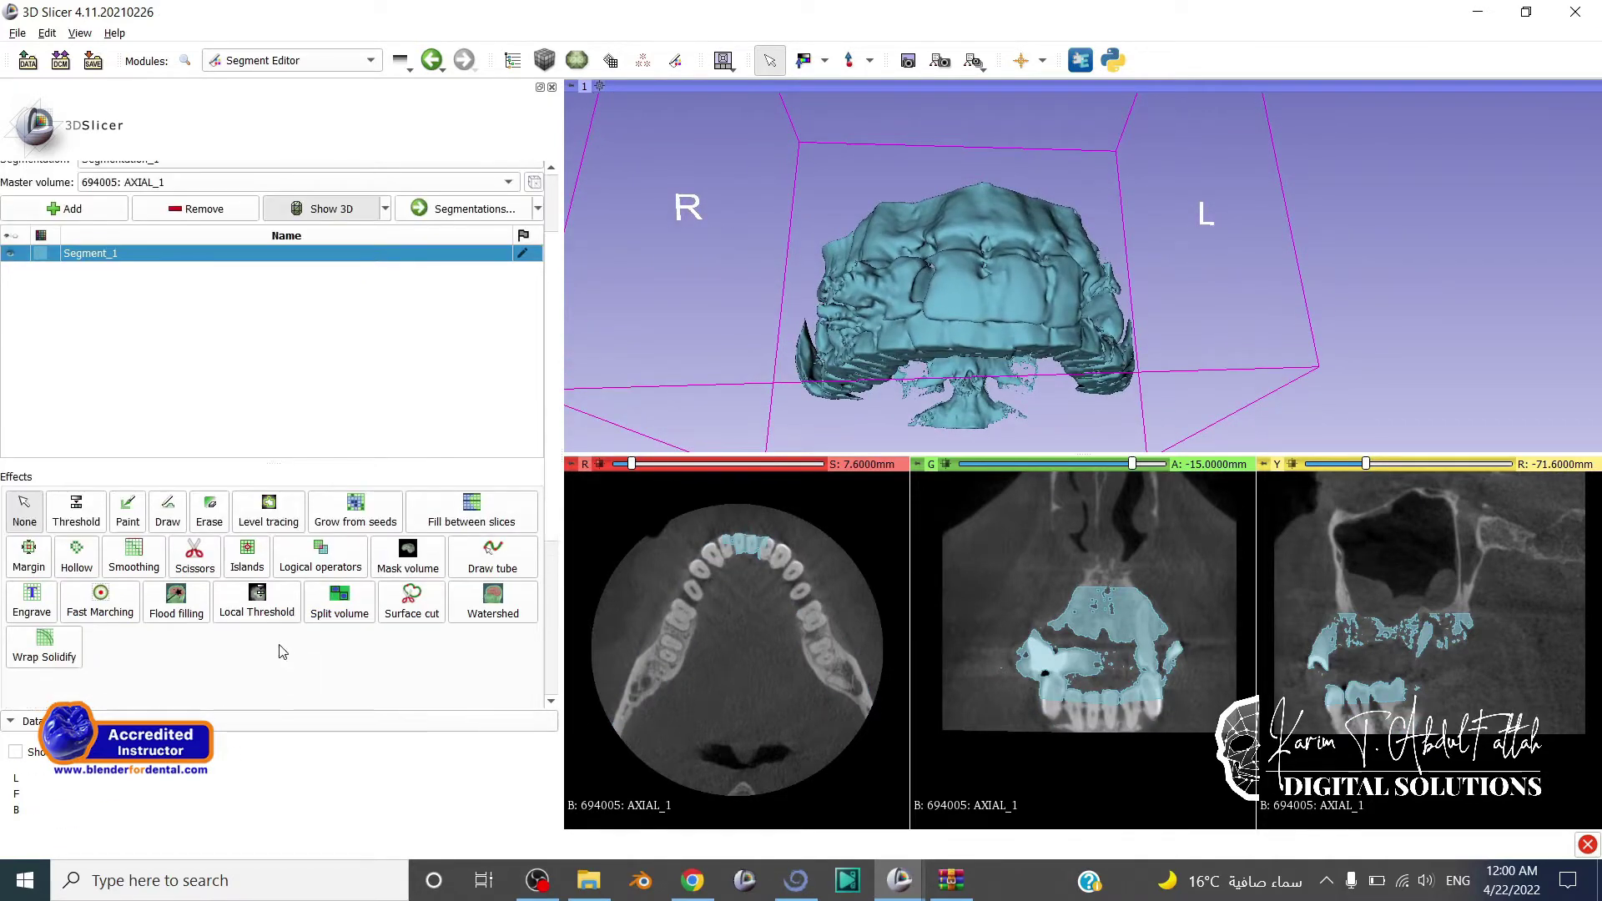
pyautogui.click(210, 524)
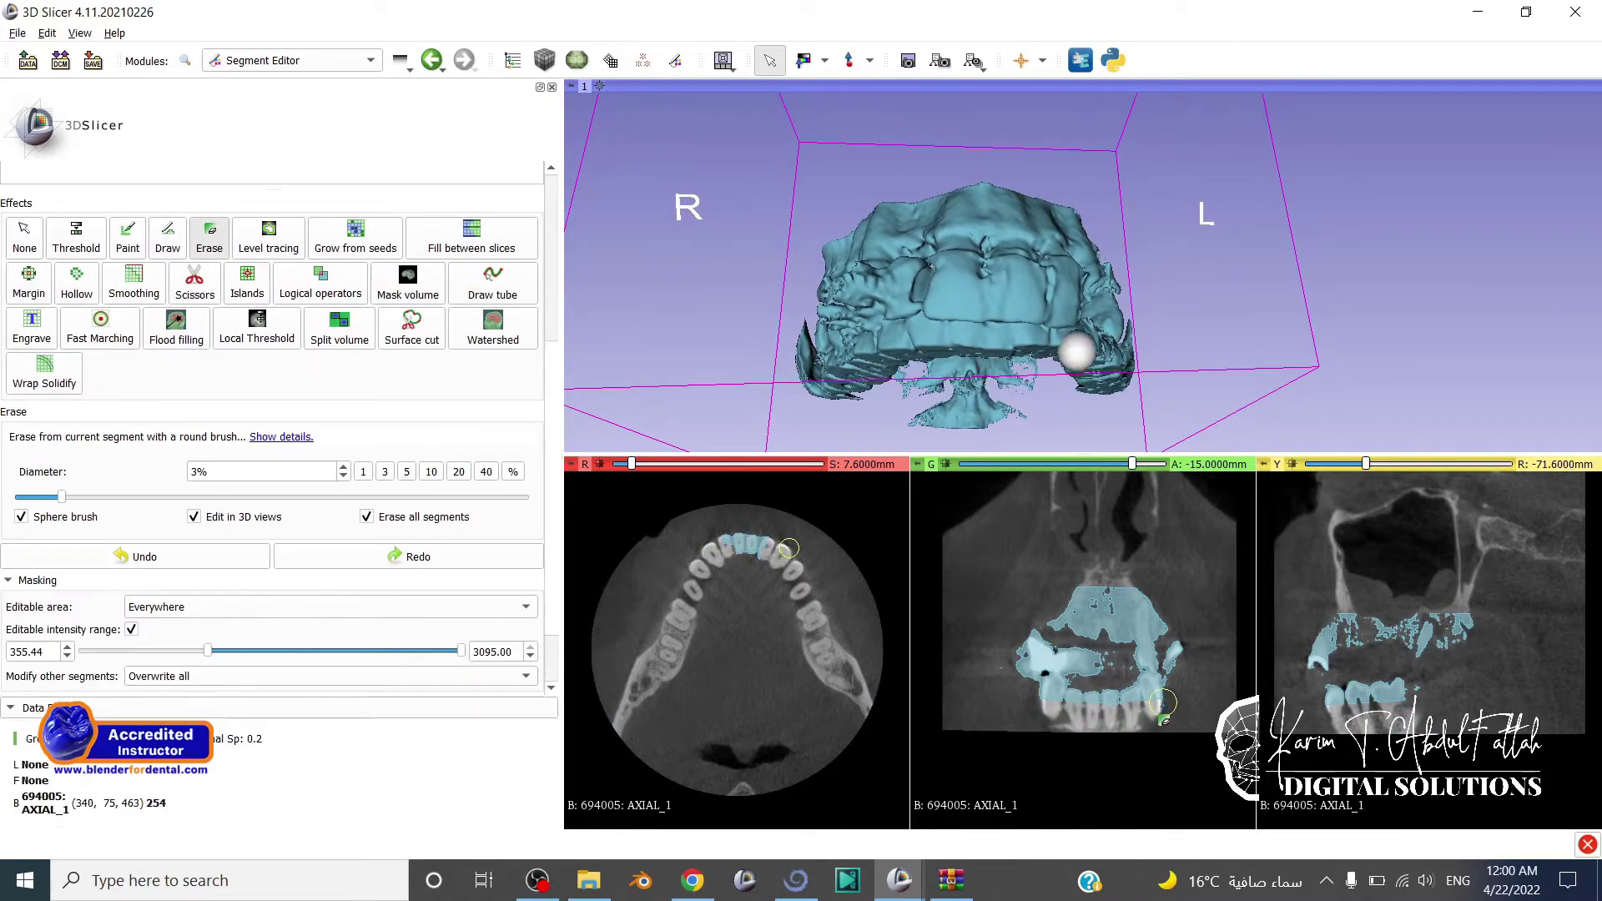
pyautogui.moveTo(1090, 719); pyautogui.dragTo(1058, 708)
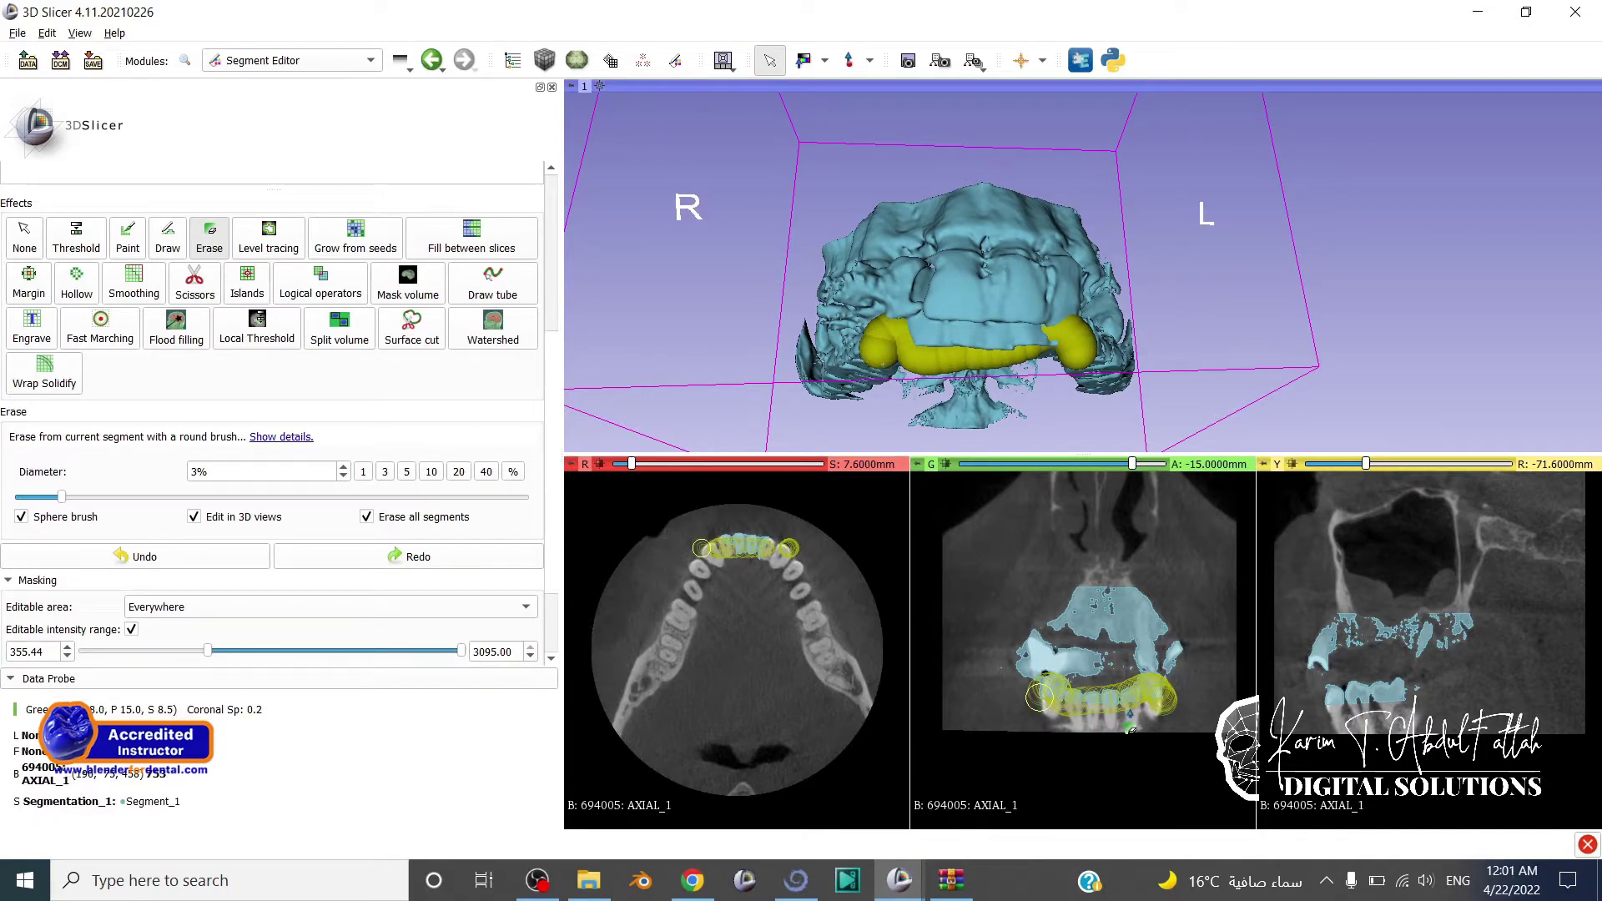
pyautogui.scroll(-2, 1131, 726)
pyautogui.moveTo(1133, 663); pyautogui.dragTo(1037, 716)
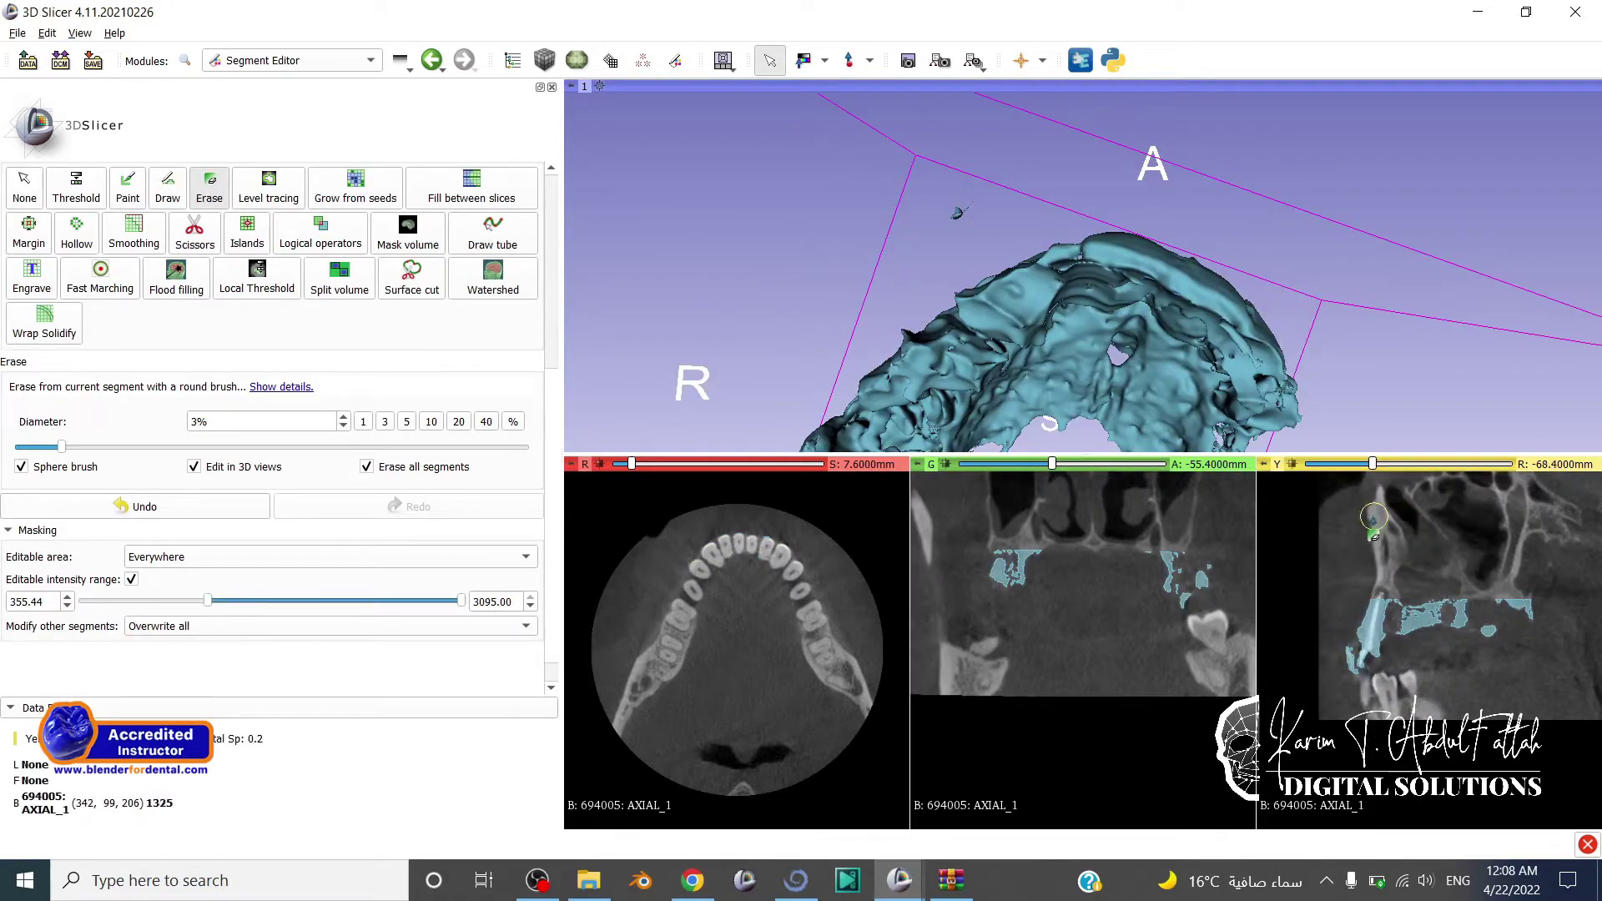
# Leave the Erase effect after checking the sagittal slices and undo the last segment edit.
pyautogui.scroll(-20, 1374, 518)
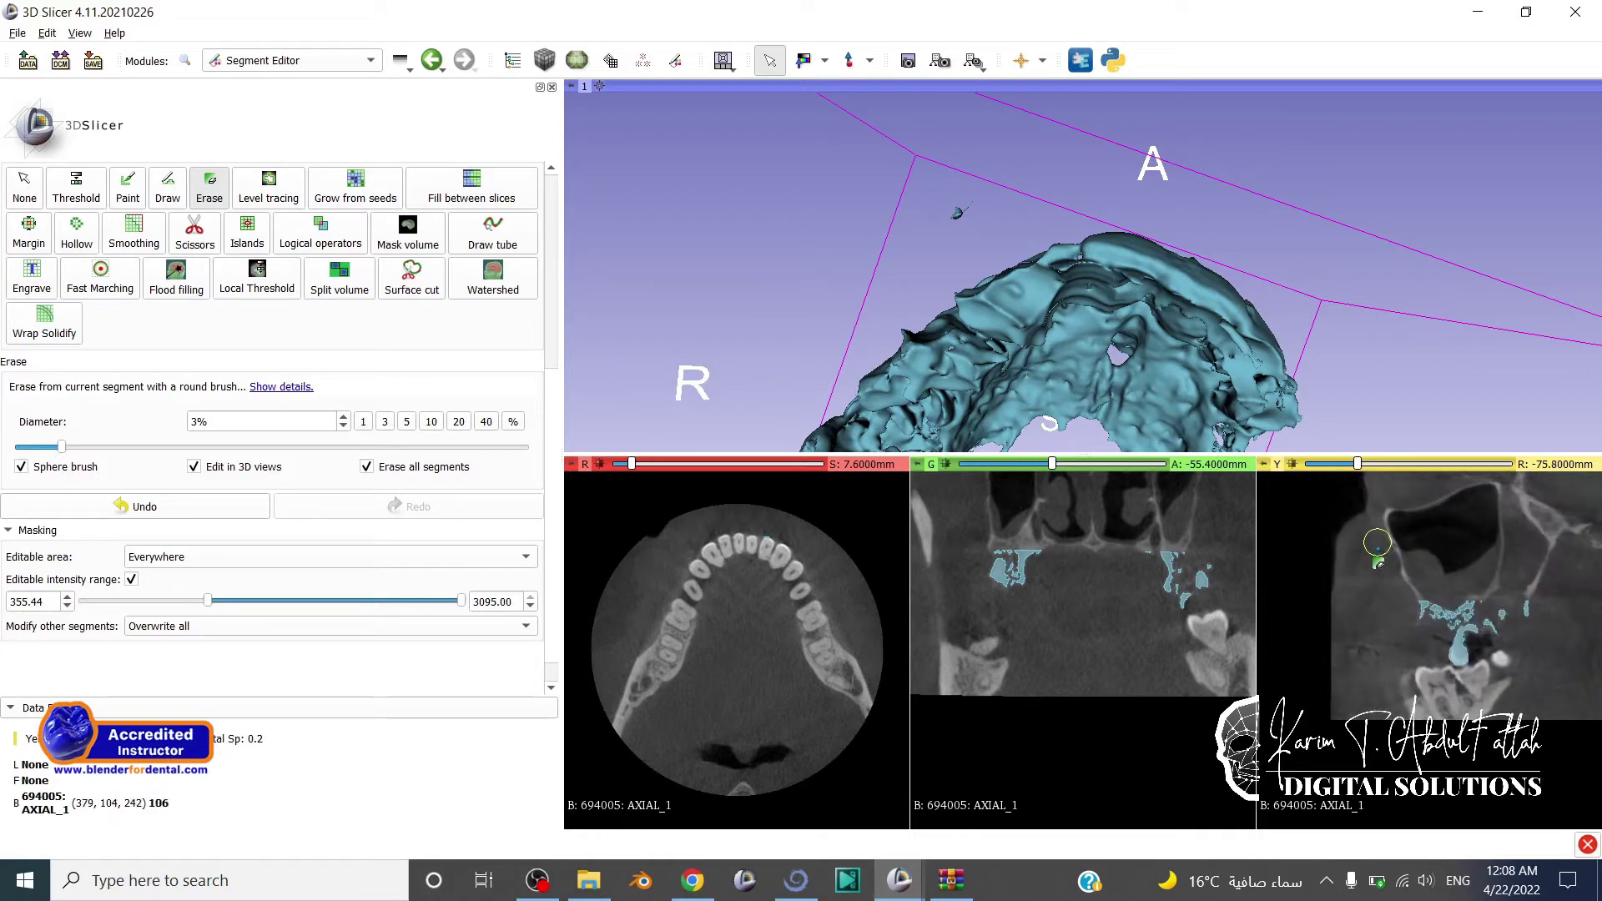
pyautogui.scroll(-14, 1378, 543)
pyautogui.press('Escape')
pyautogui.hotkey('ctrl', 'z')
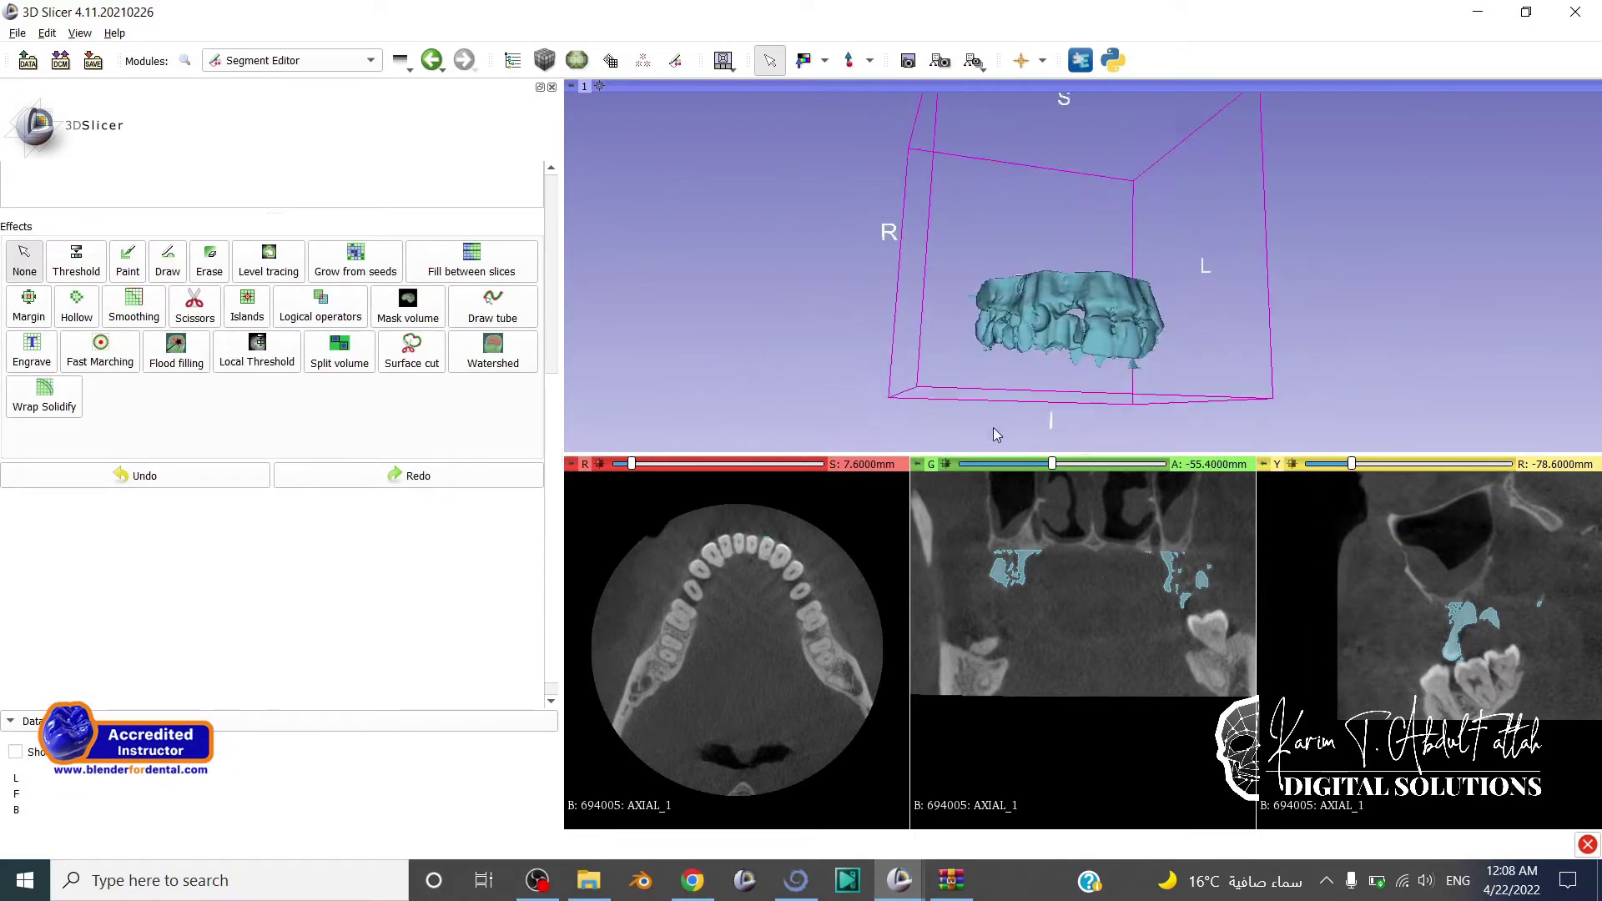
# Cut away the bone fragments behind the upper arch with free-form Scissors set to erase inside.
pyautogui.moveTo(993, 434); pyautogui.dragTo(1108, 248)
pyautogui.click(208, 300)
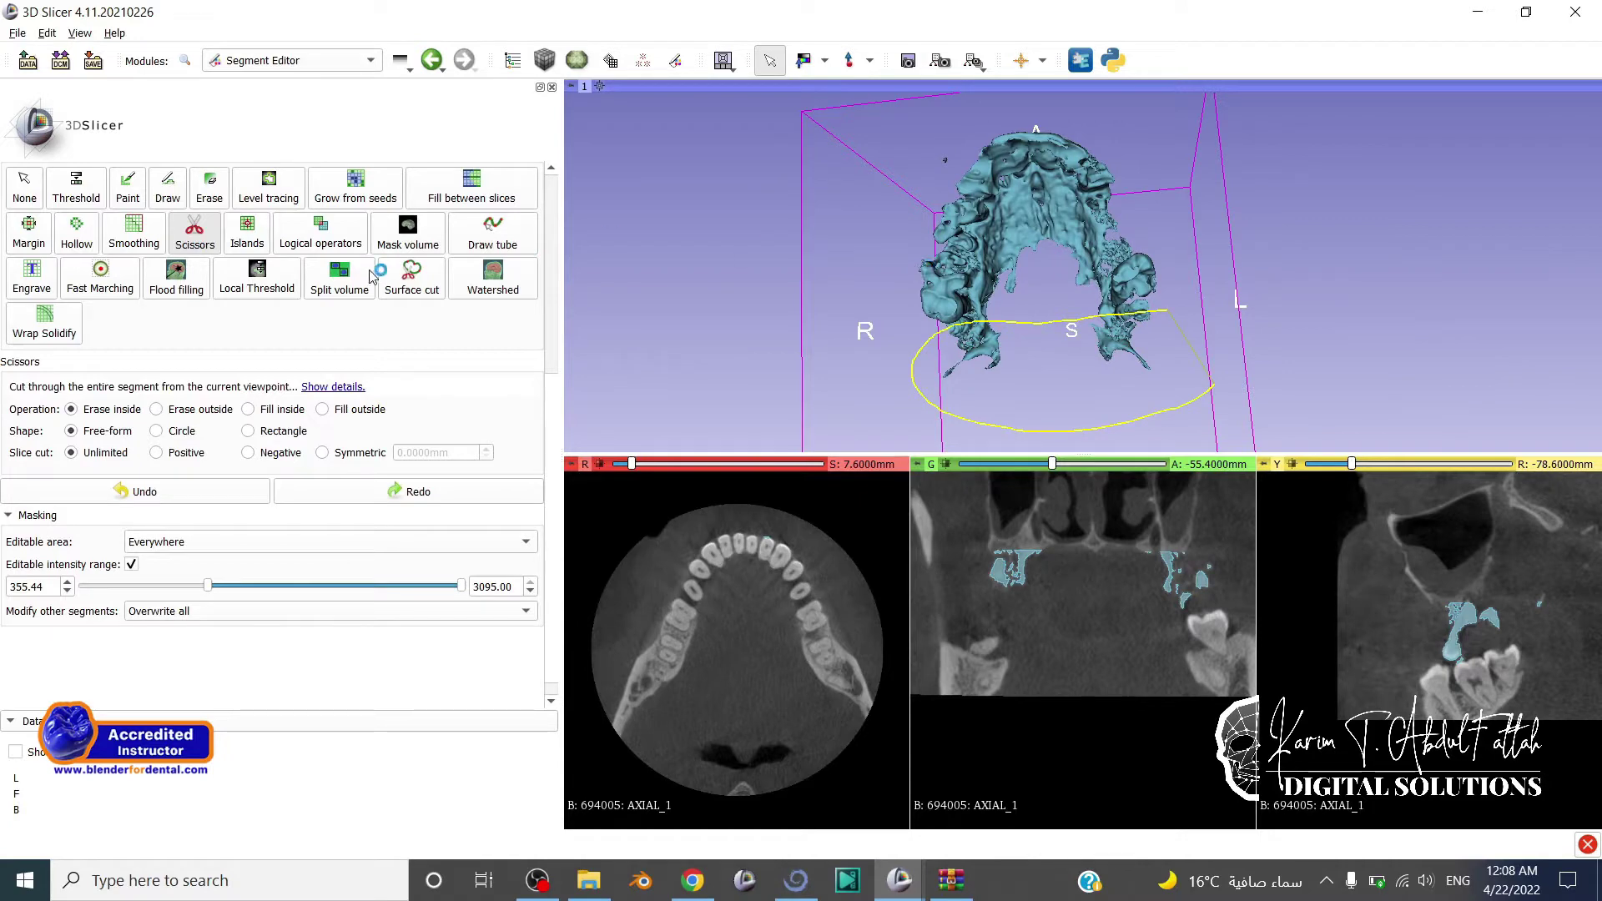
pyautogui.click(41, 190)
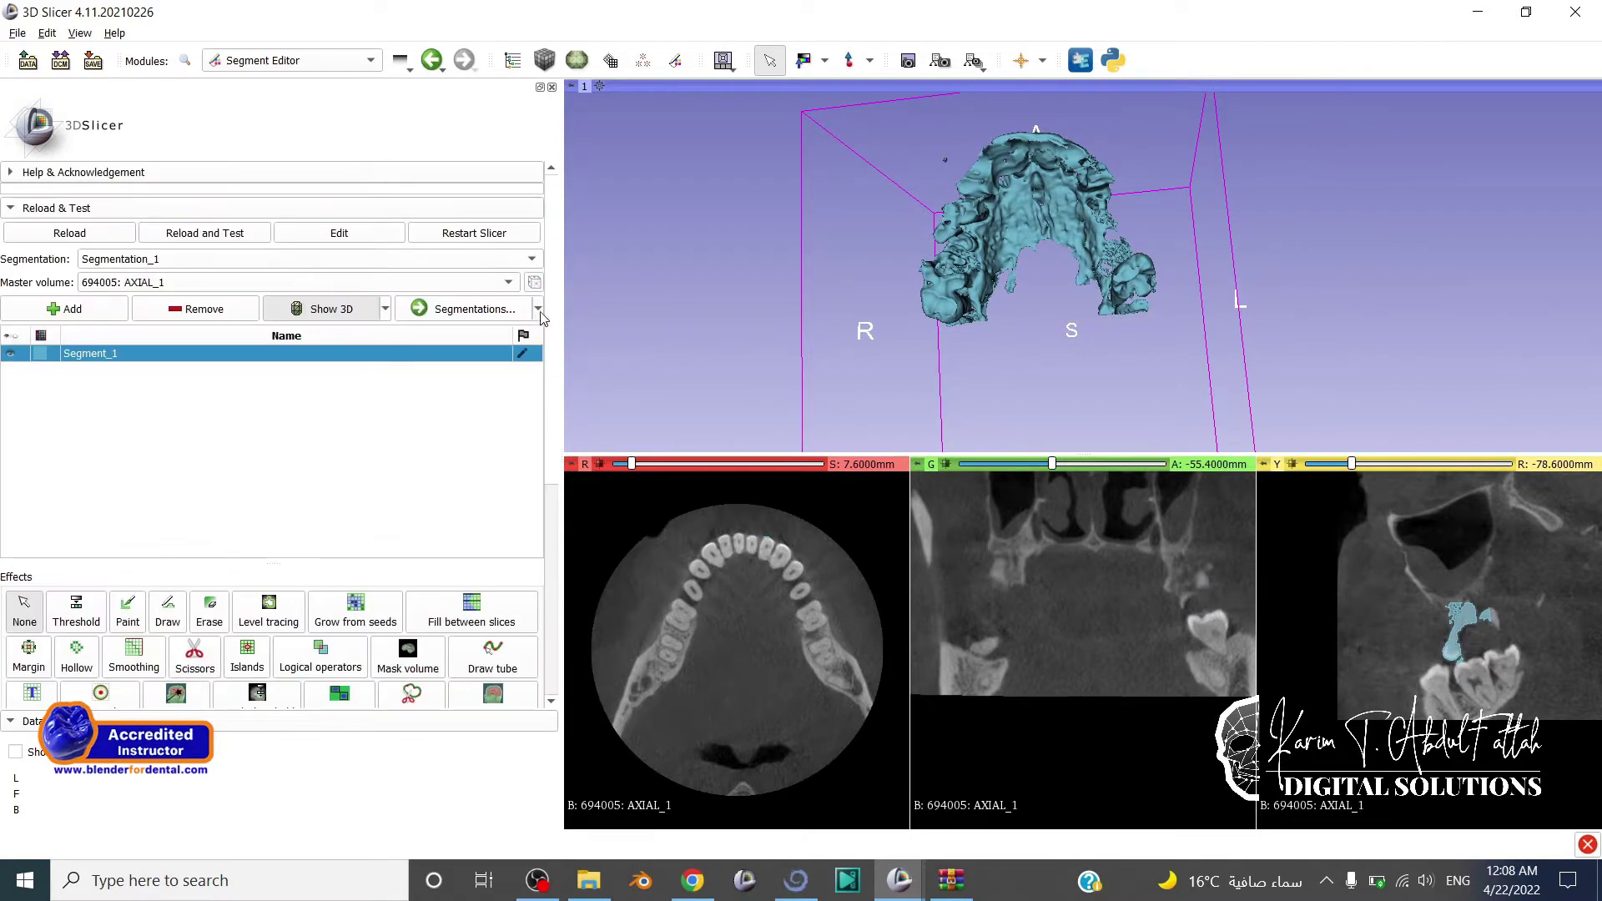
# Export the segment as an STL file to the patient's folder in E:\DDP.
pyautogui.click(538, 309)
pyautogui.click(450, 352)
pyautogui.click(921, 329)
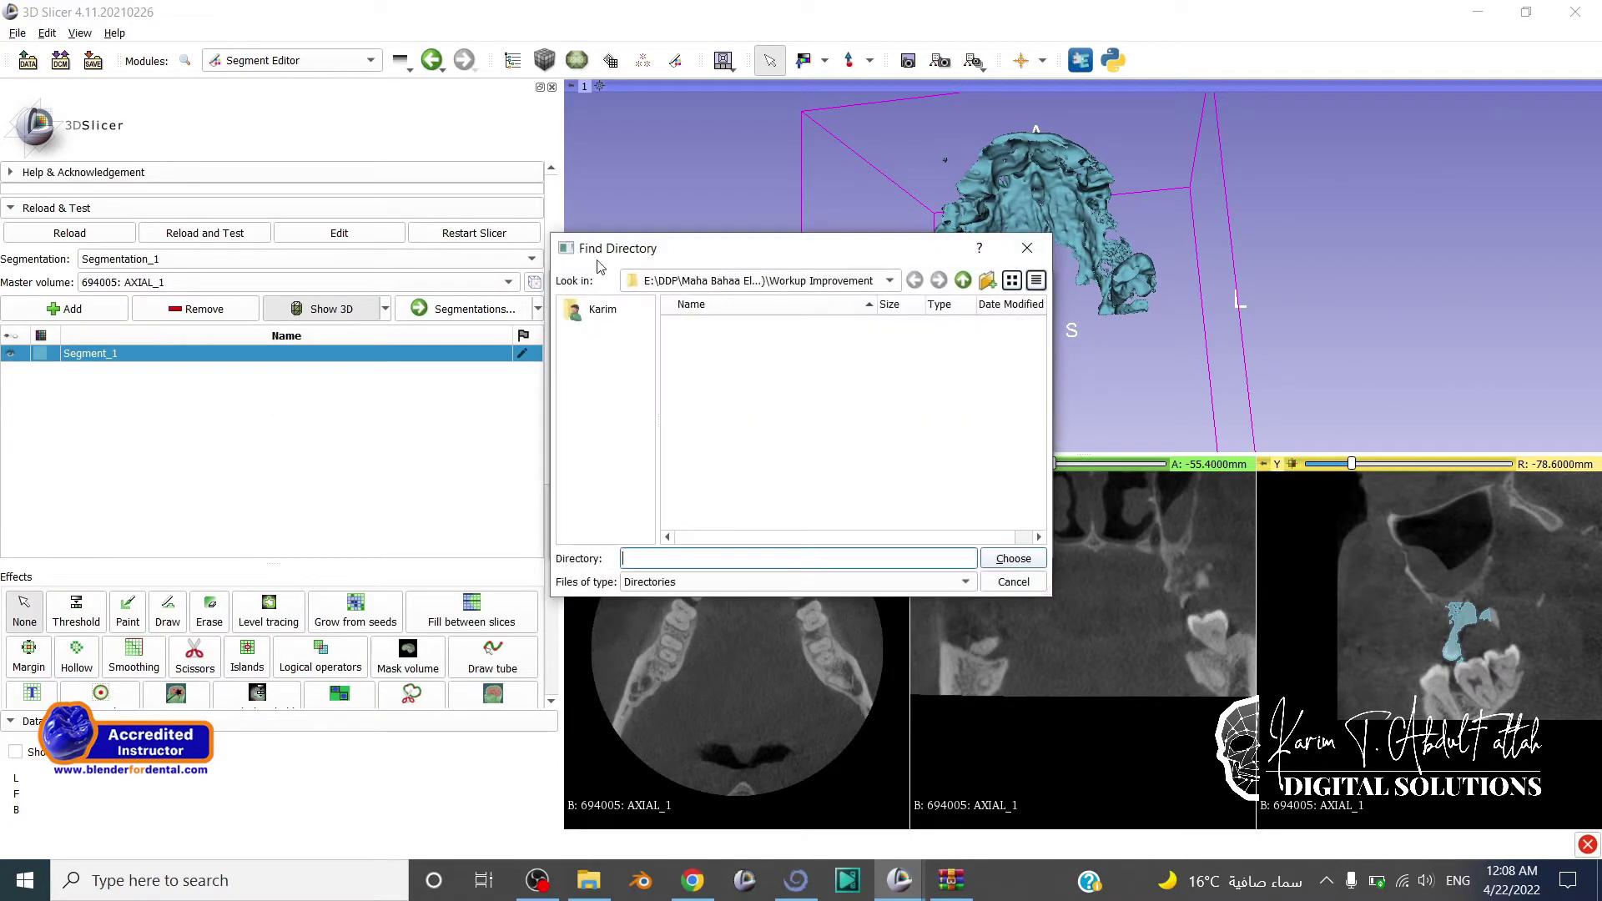
pyautogui.doubleClick(964, 281)
pyautogui.scroll(-2, 814, 373)
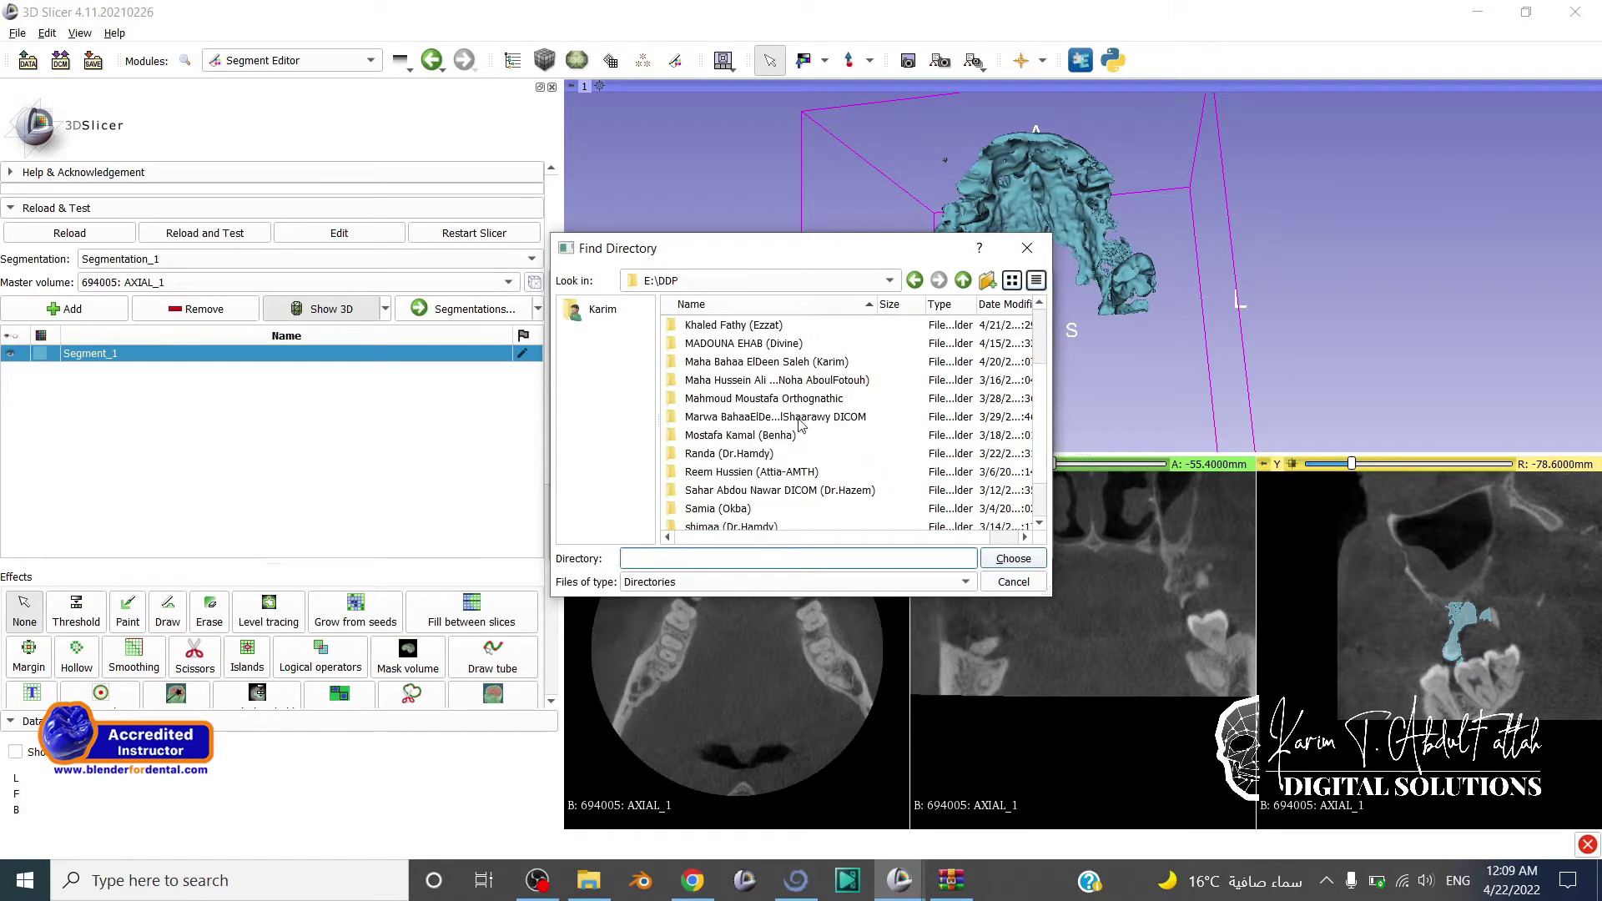
pyautogui.scroll(-1, 797, 422)
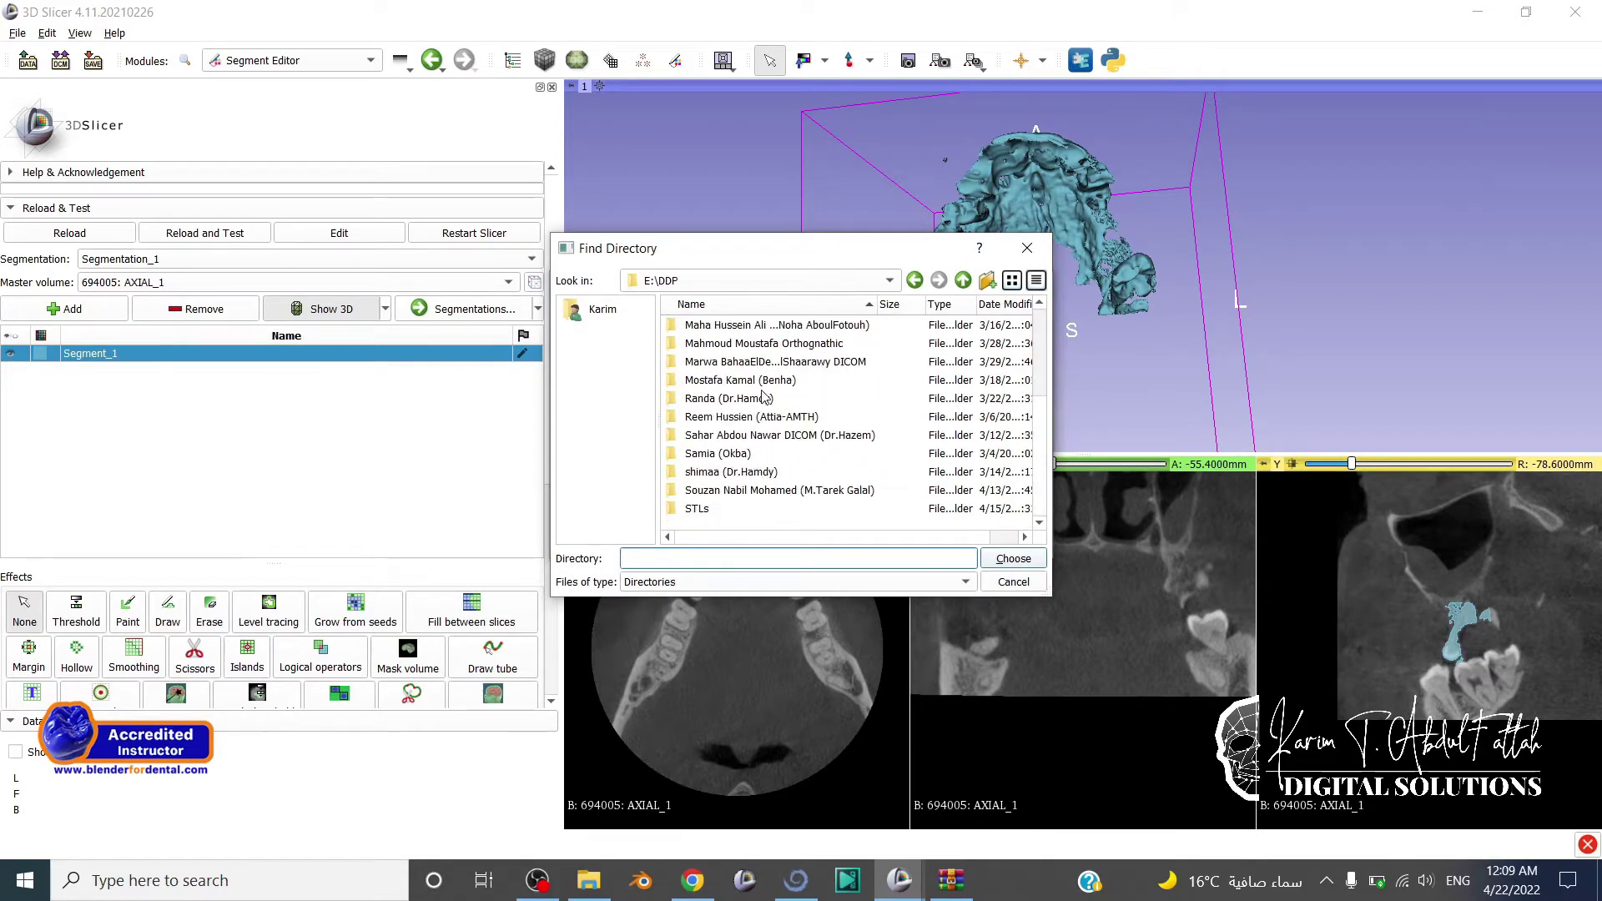
pyautogui.scroll(1, 765, 398)
pyautogui.click(757, 327)
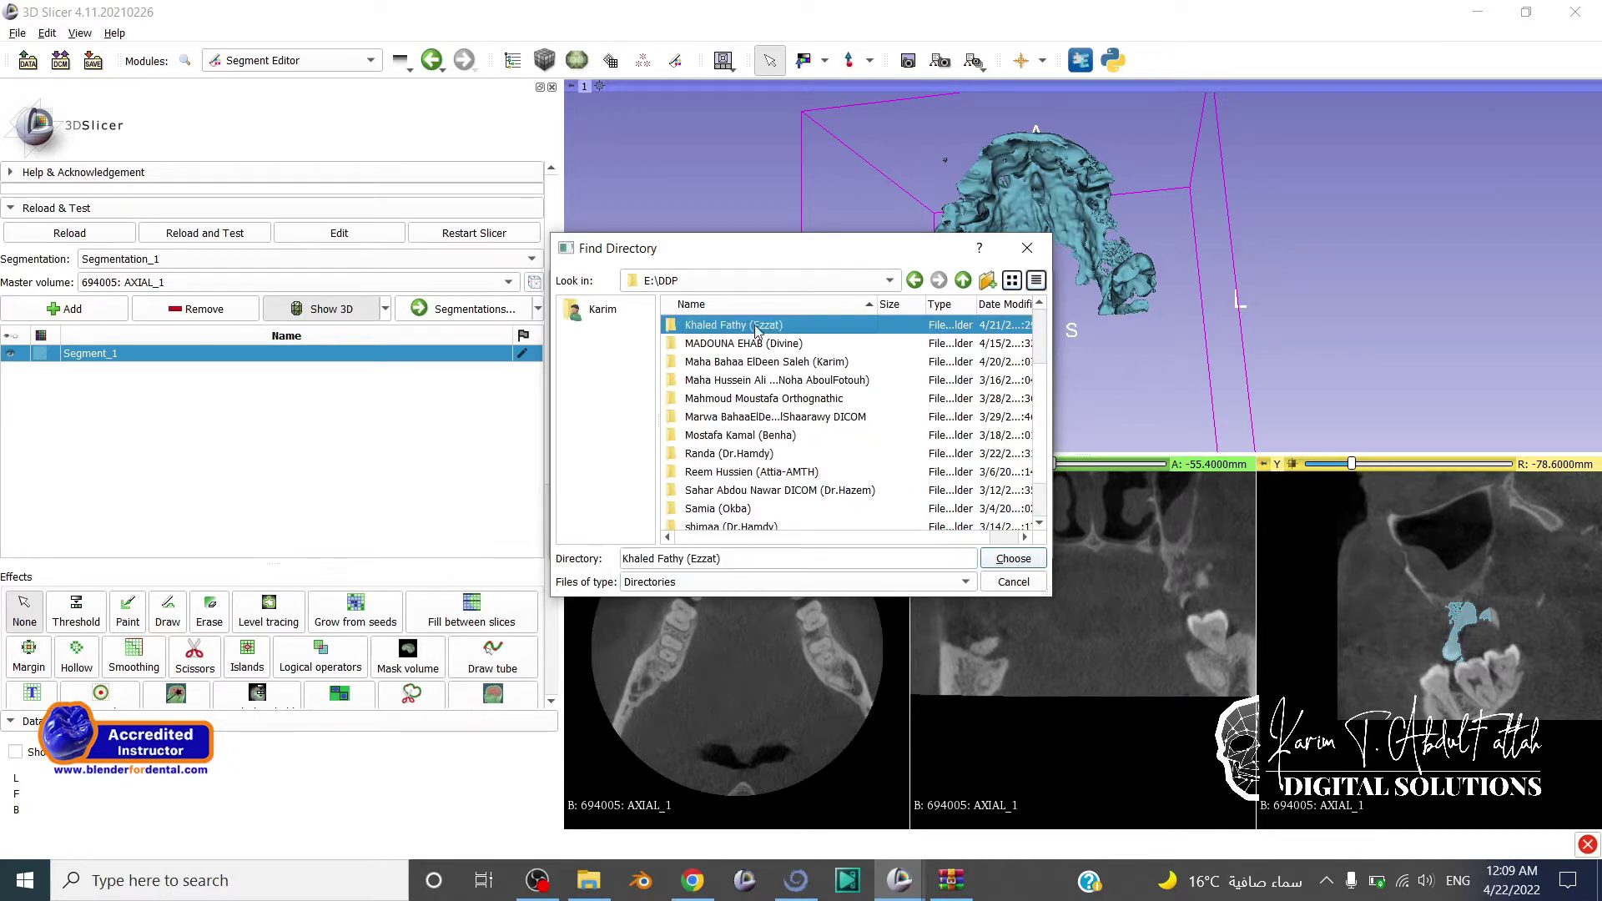
pyautogui.click(996, 559)
pyautogui.click(803, 536)
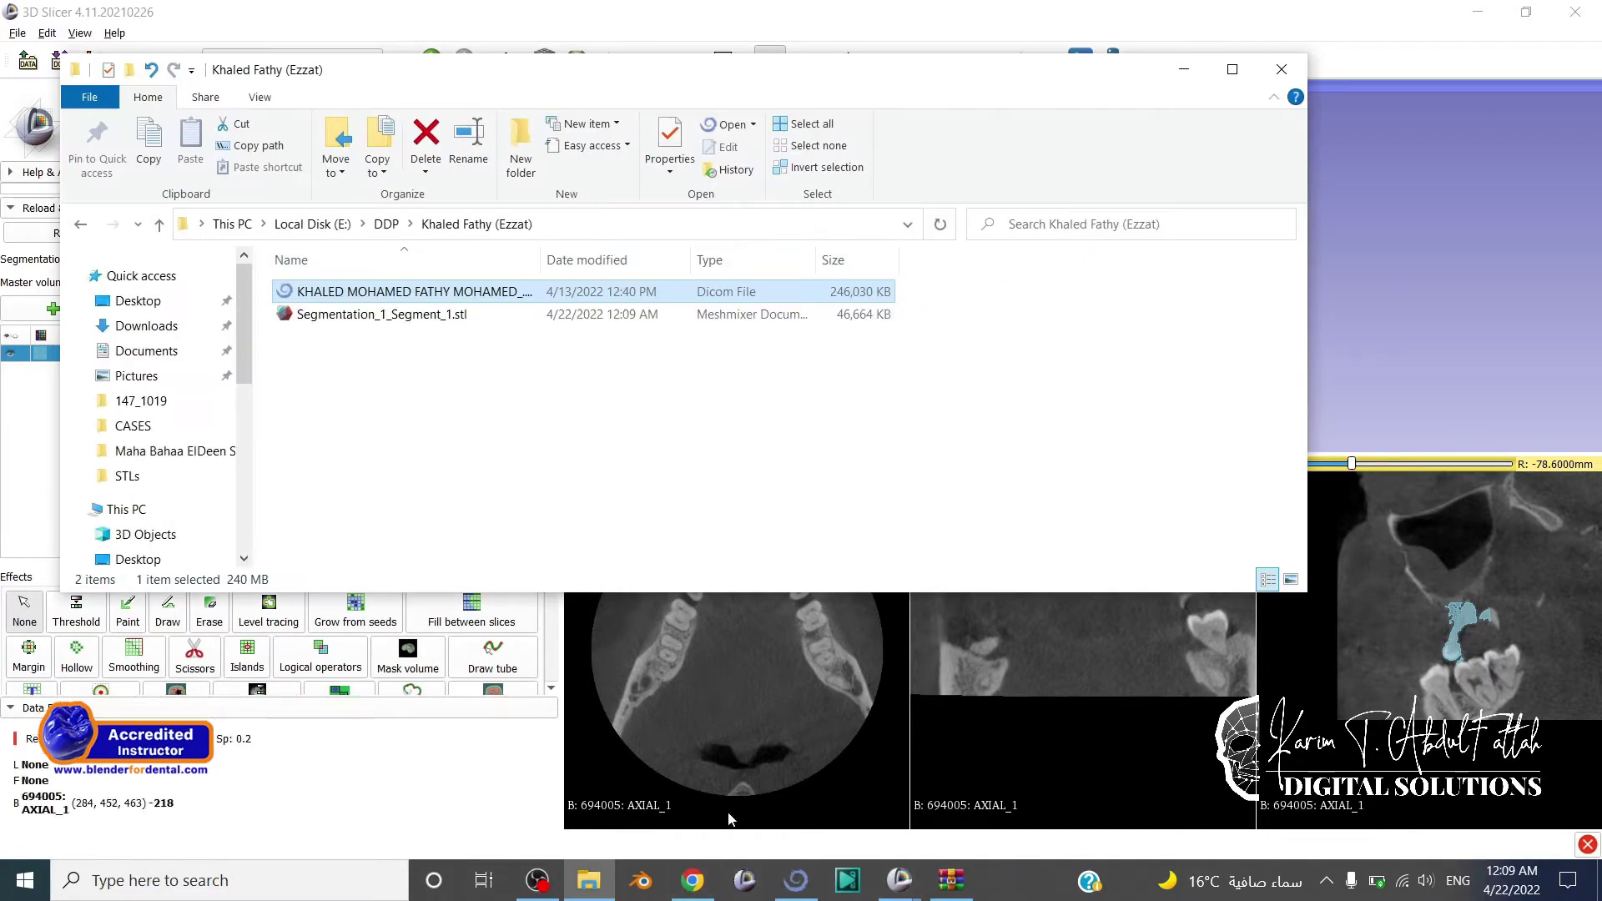
# Switch to Blender and import Segmentation_1_Segment_1.stl and Default_scann-4-upperjaw.stl from the patient's folder in E:\DDP.
pyautogui.click(537, 881)
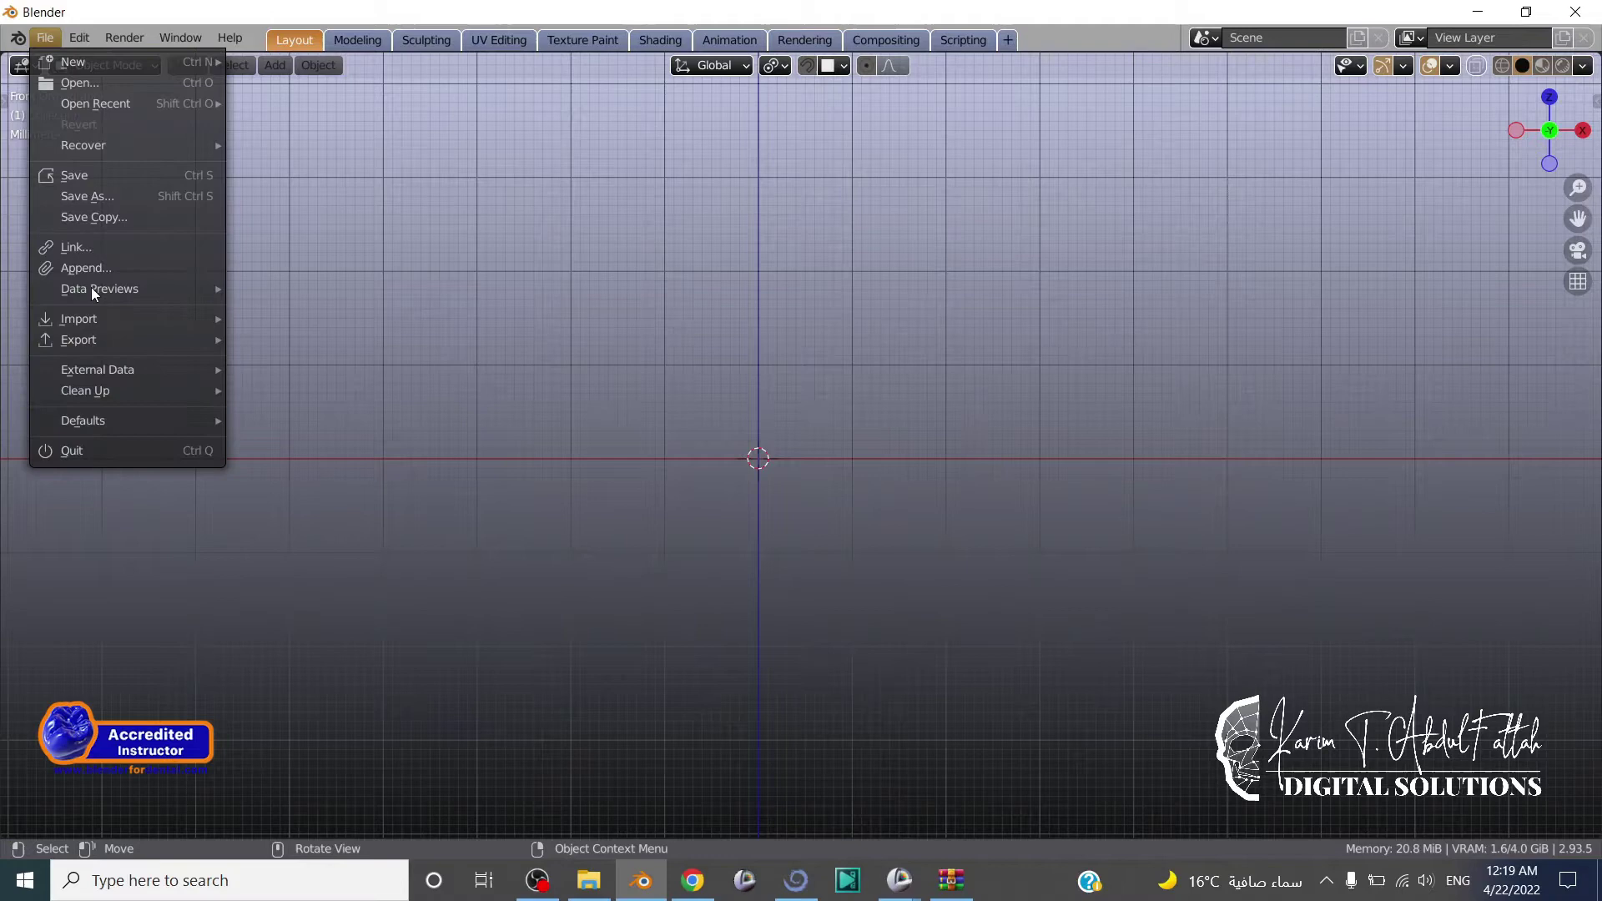
pyautogui.moveTo(84, 315)
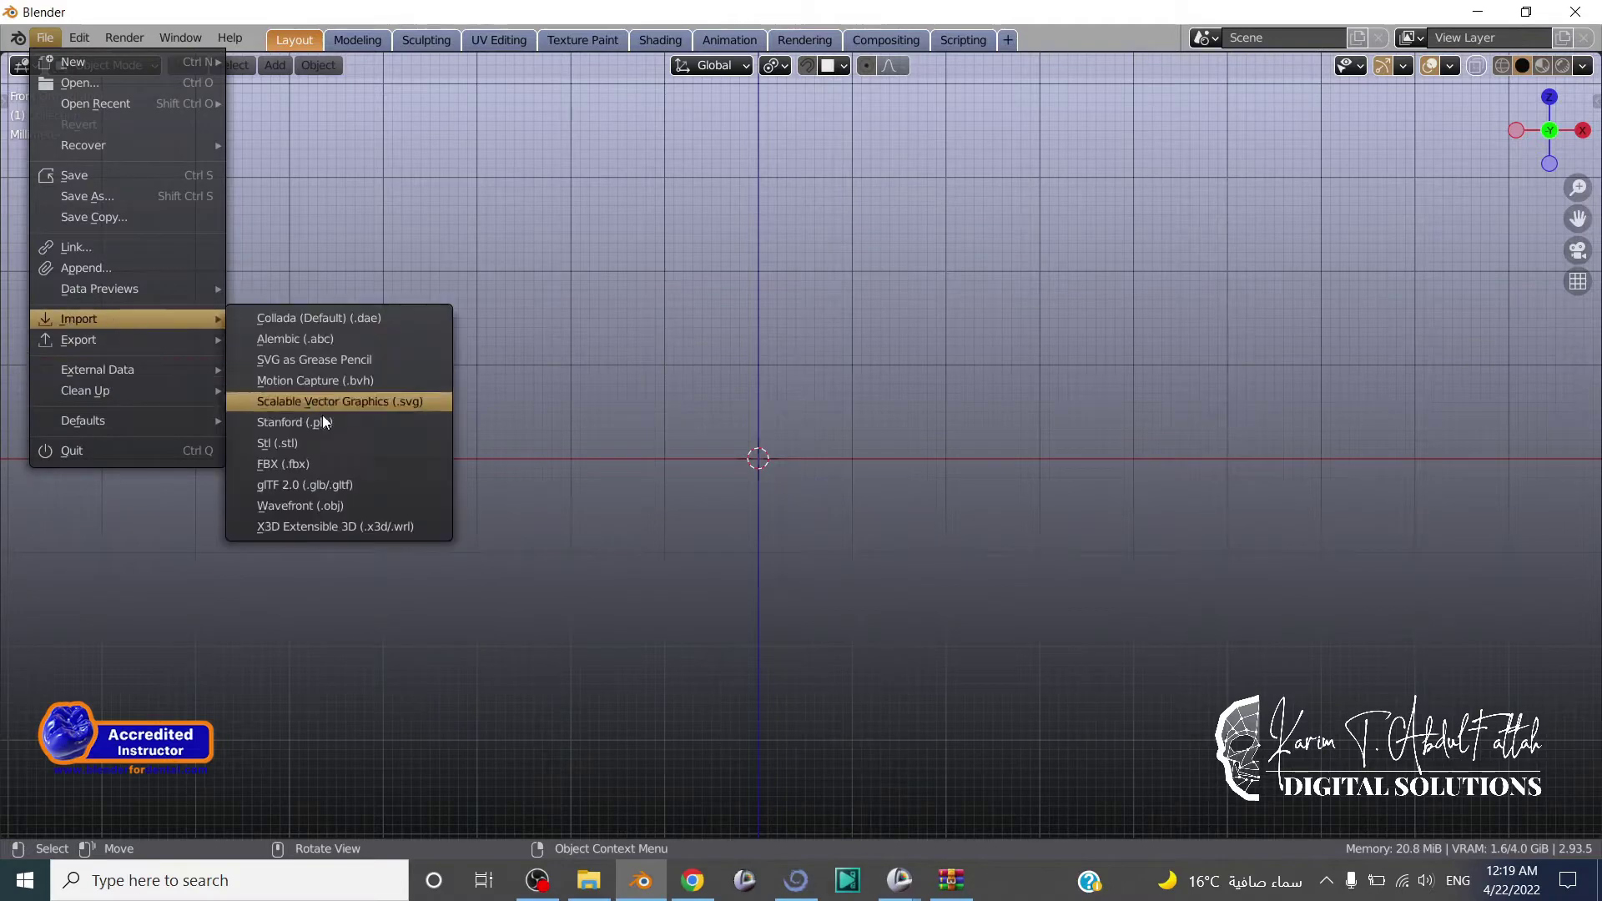
pyautogui.click(442, 443)
pyautogui.click(374, 240)
pyautogui.doubleClick(559, 223)
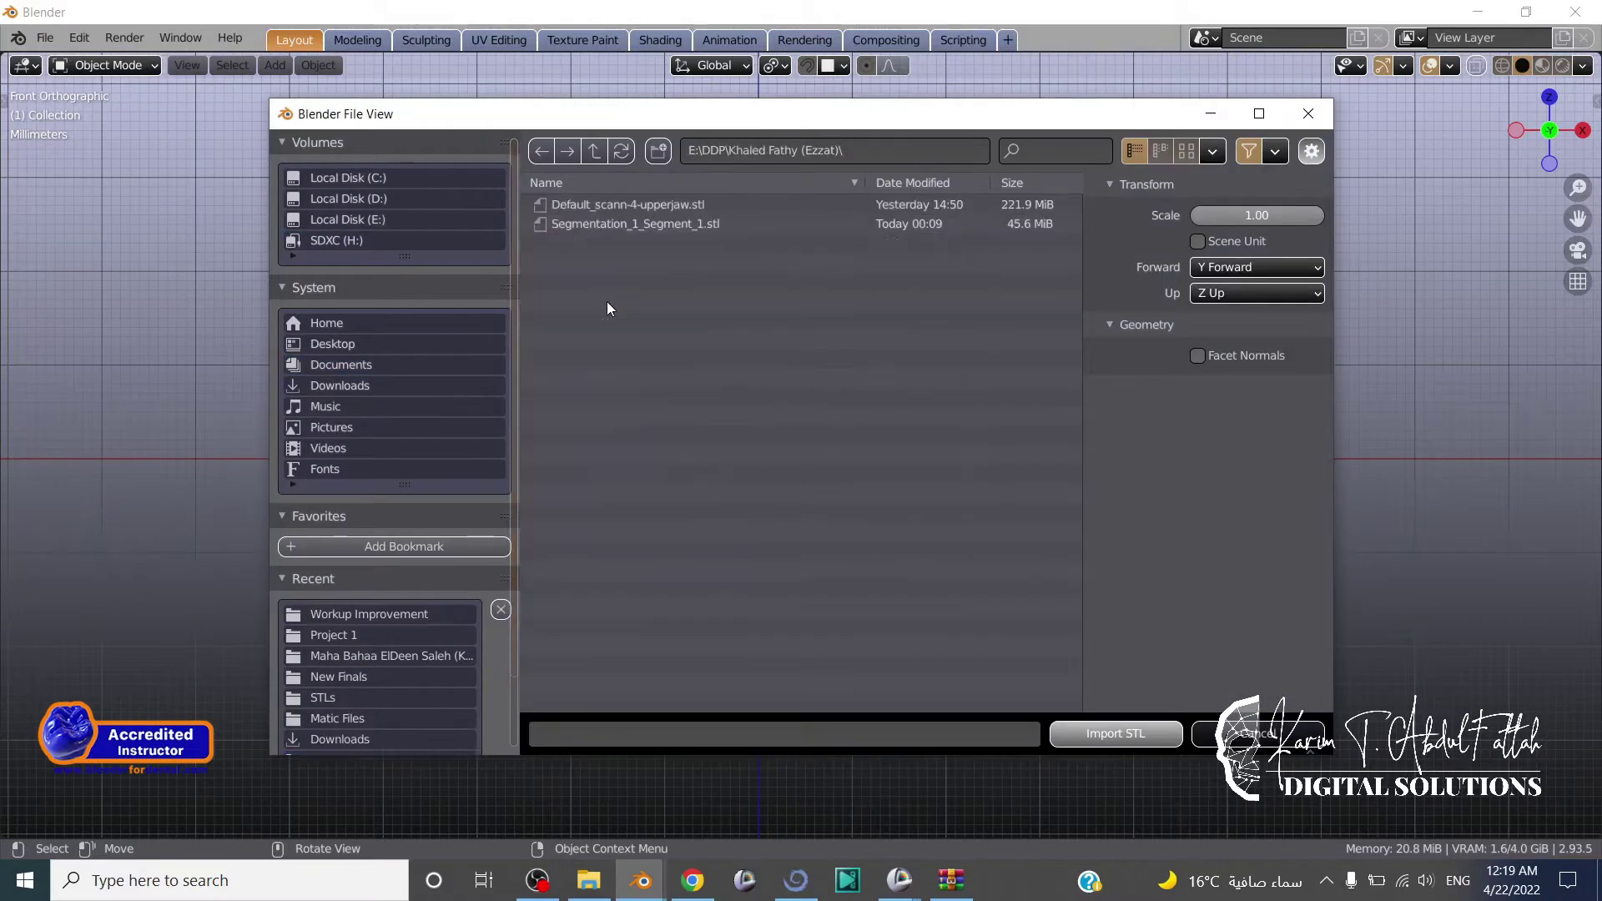
pyautogui.doubleClick(578, 204)
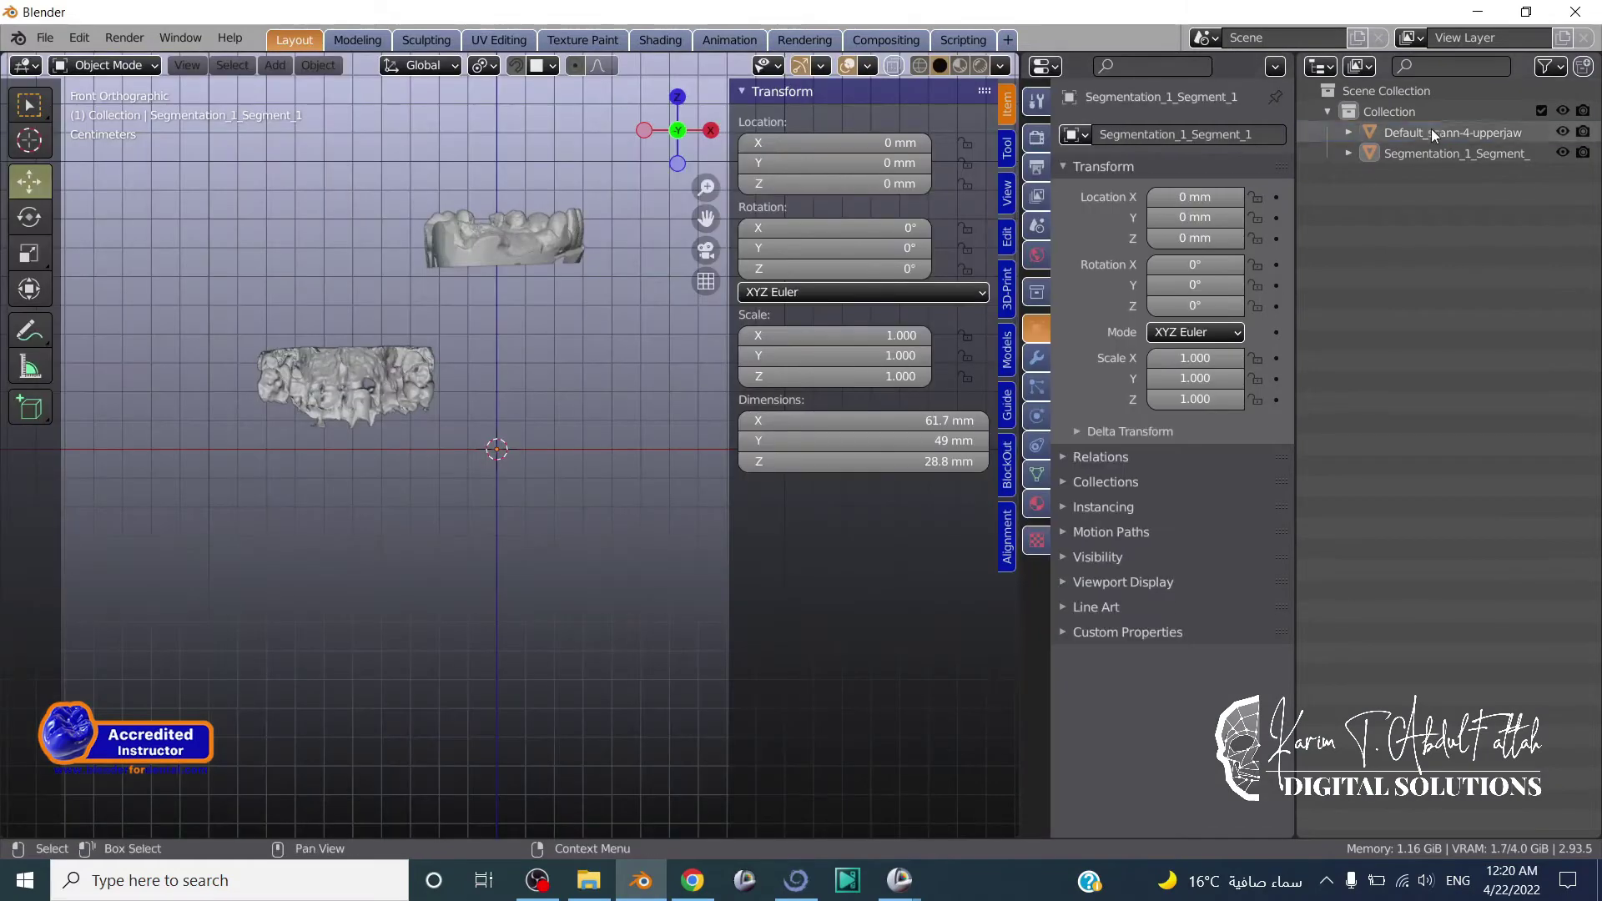
# Rename the upper jaw scan as Cast and the CT segmentation as STL in the Outliner.
pyautogui.click(1430, 131)
pyautogui.write('L')
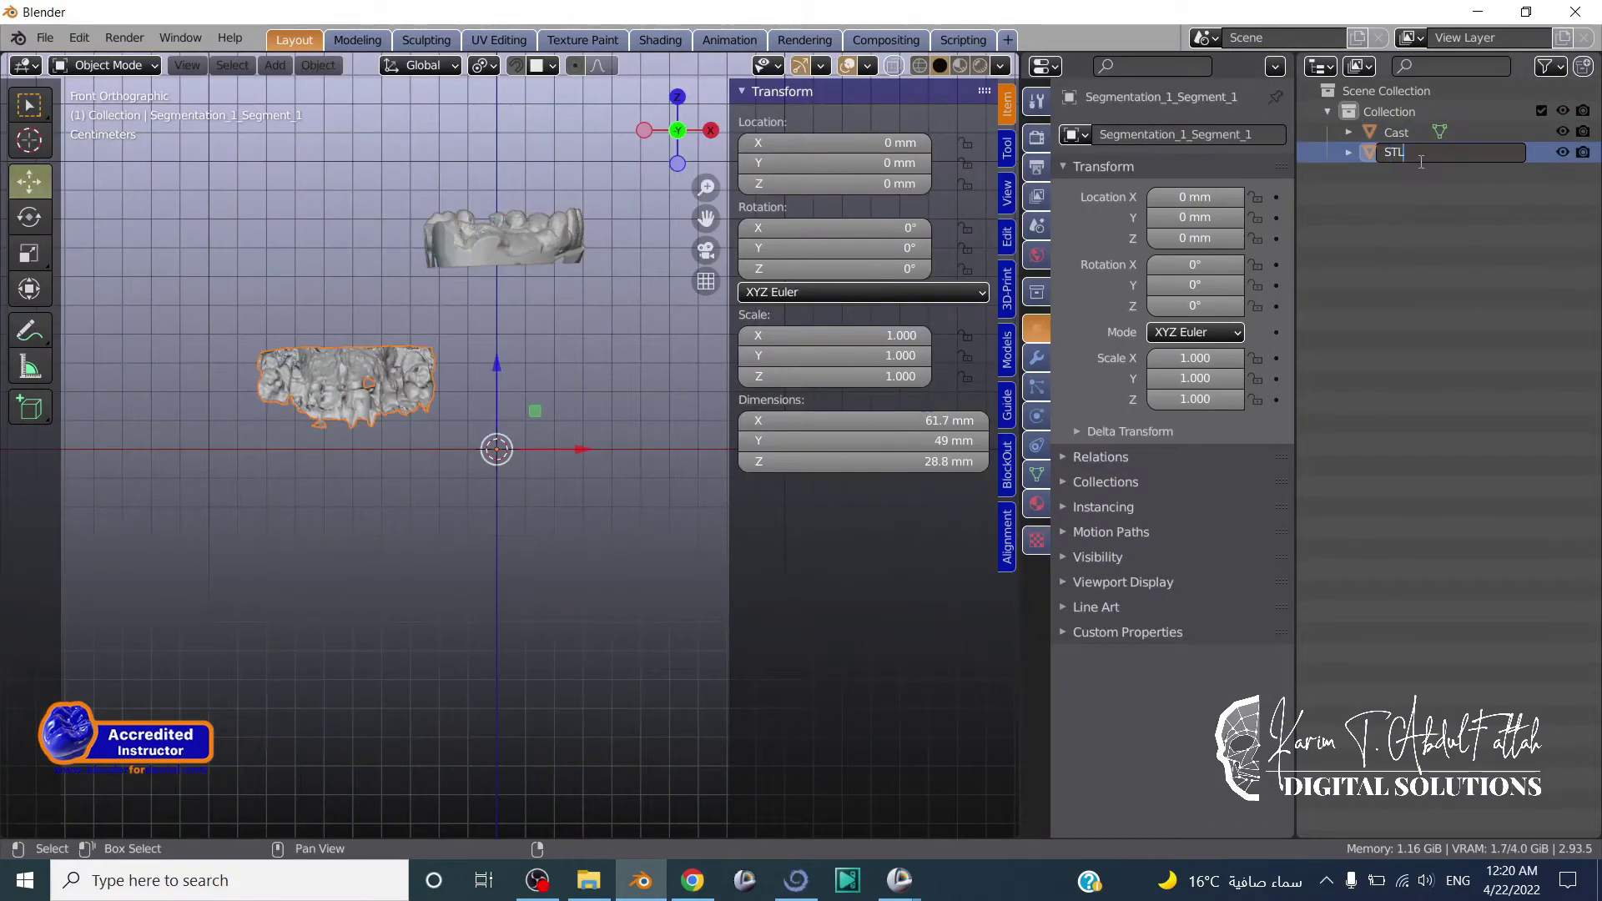
pyautogui.press('Return')
# Widen the 3D viewport by narrowing the Properties editor and the Outliner.
pyautogui.scroll(5, 544, 309)
pyautogui.keyDown('shift'); pyautogui.moveTo(544, 309); pyautogui.dragTo(598, 409, button='middle'); pyautogui.keyUp('shift')
pyautogui.scroll(-2, 598, 409)
pyautogui.moveTo(1020, 109); pyautogui.dragTo(1105, 108)
pyautogui.moveTo(1296, 109); pyautogui.dragTo(1379, 108)
pyautogui.moveTo(1105, 106); pyautogui.dragTo(1181, 105)
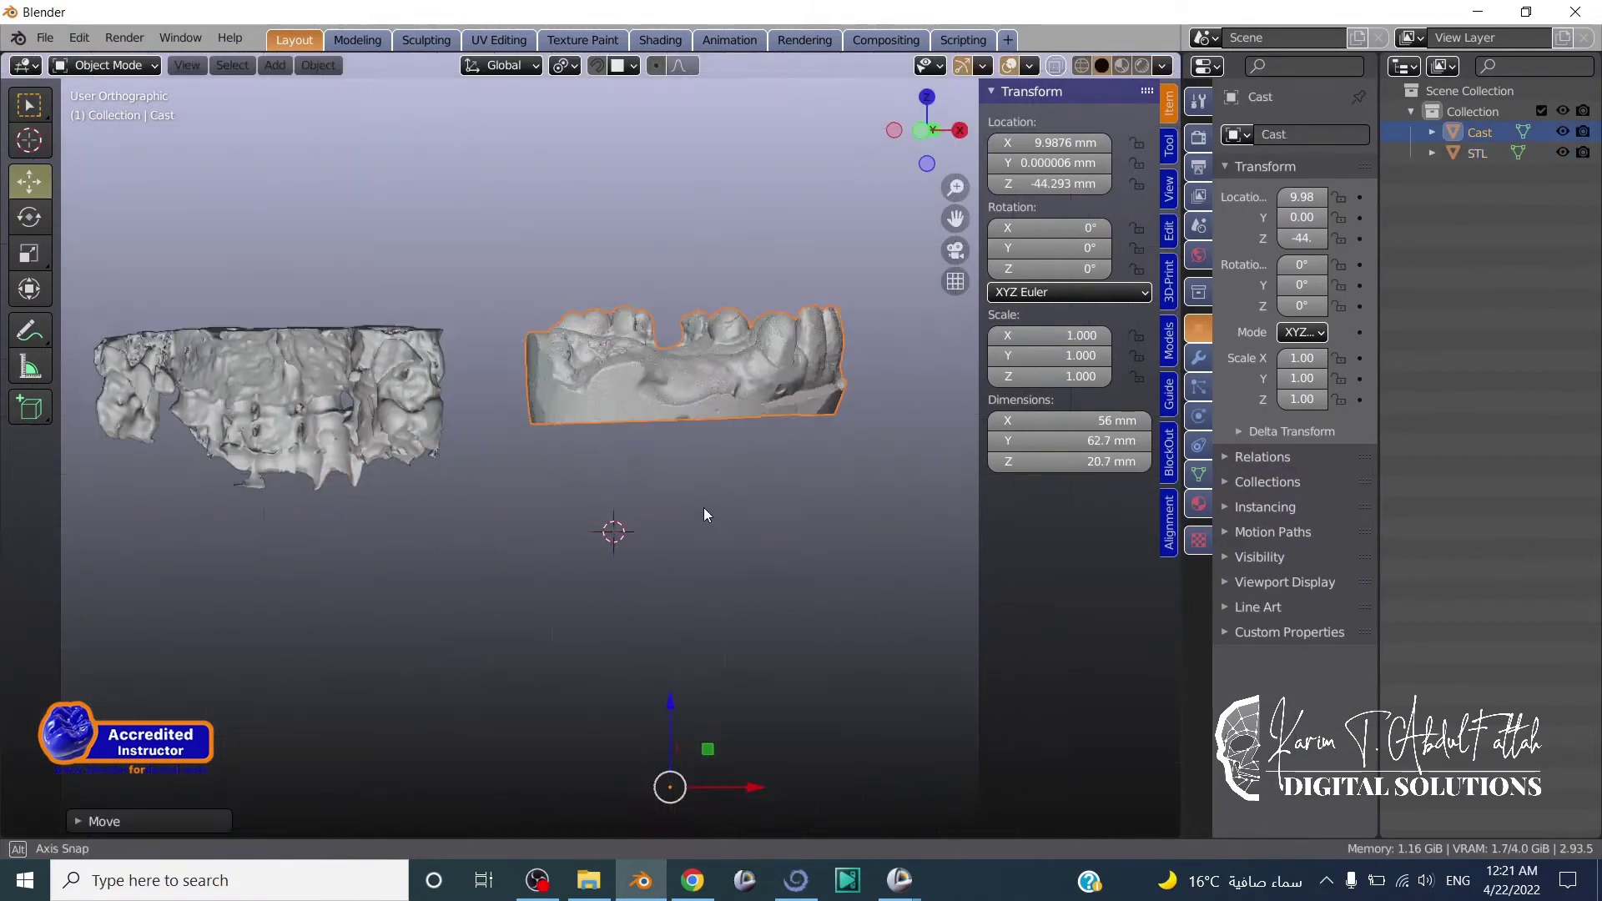
# Rotate the cast freely and by 180° so its teeth face down, and move it beside the CT jaw.
pyautogui.press('r')
pyautogui.press('r')
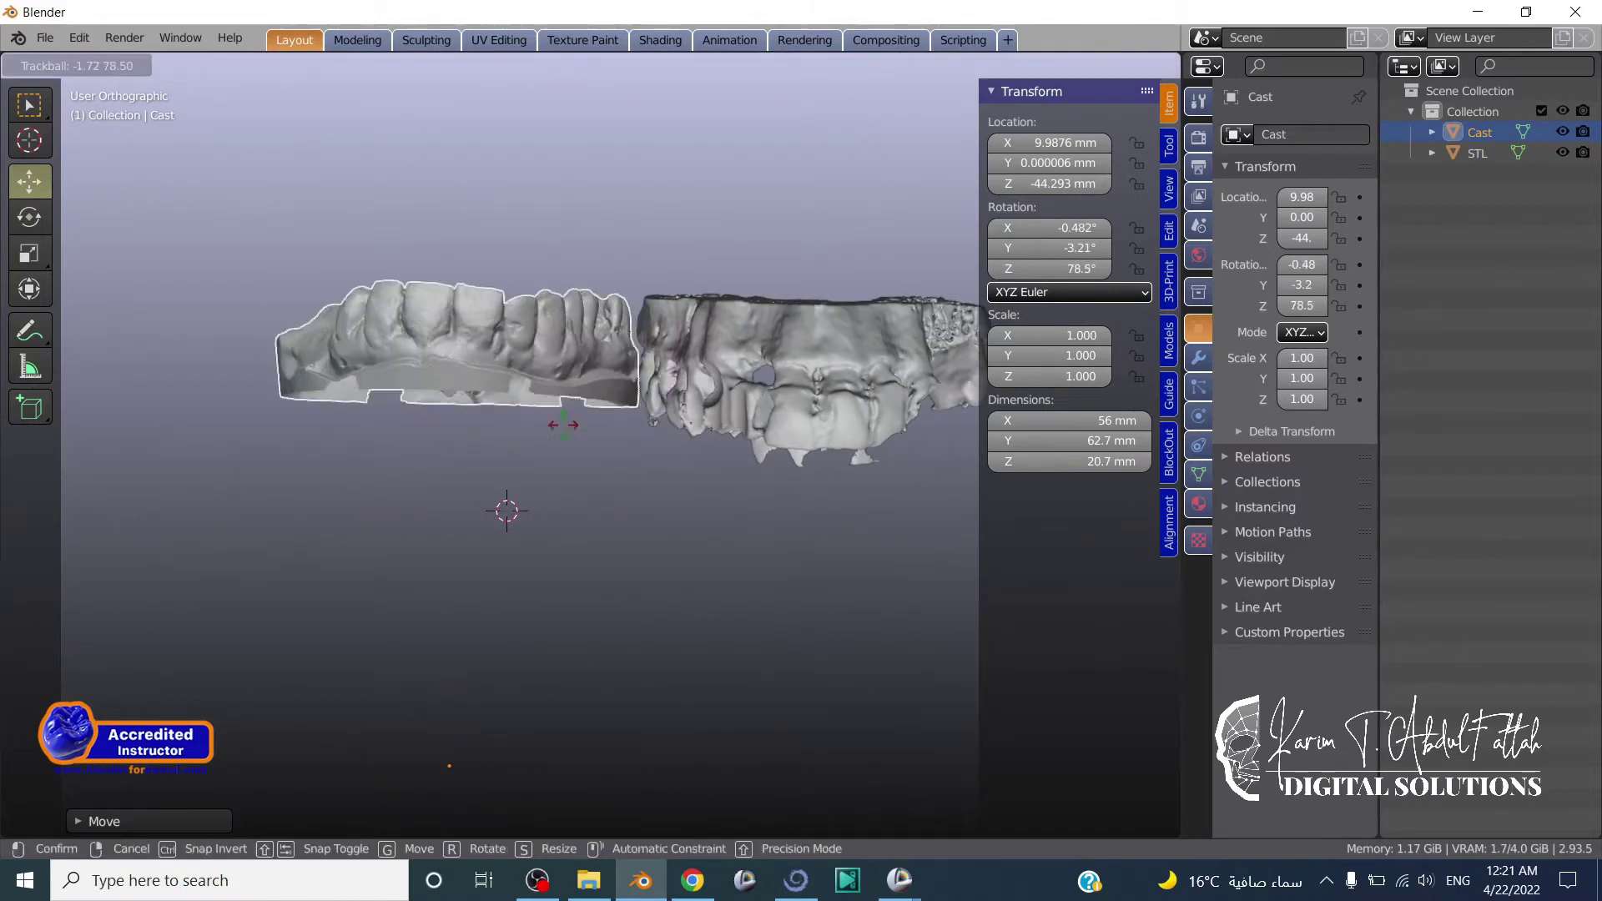
pyautogui.click(562, 429)
pyautogui.write('r180')
pyautogui.press('Return')
pyautogui.press('g')
pyautogui.click(447, 242)
# Name the cast as the moving object and the CT jaw as the destination for landmark alignment, and reposition the cast beside it.
pyautogui.click(1166, 534)
pyautogui.click(795, 449)
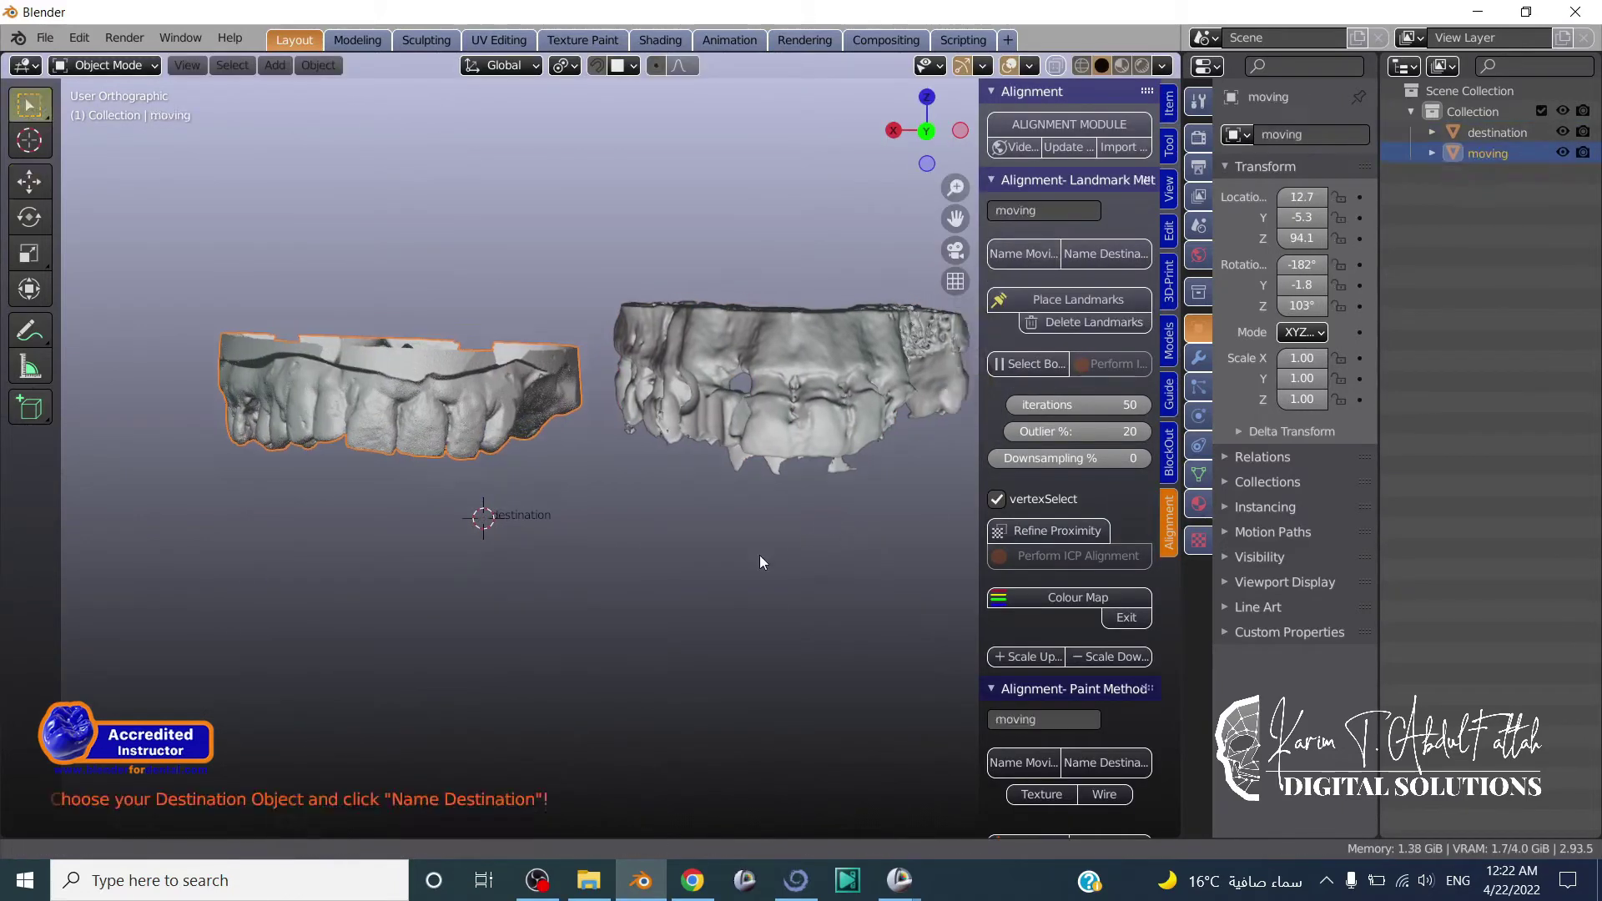
pyautogui.moveTo(760, 554); pyautogui.dragTo(692, 353, button='middle')
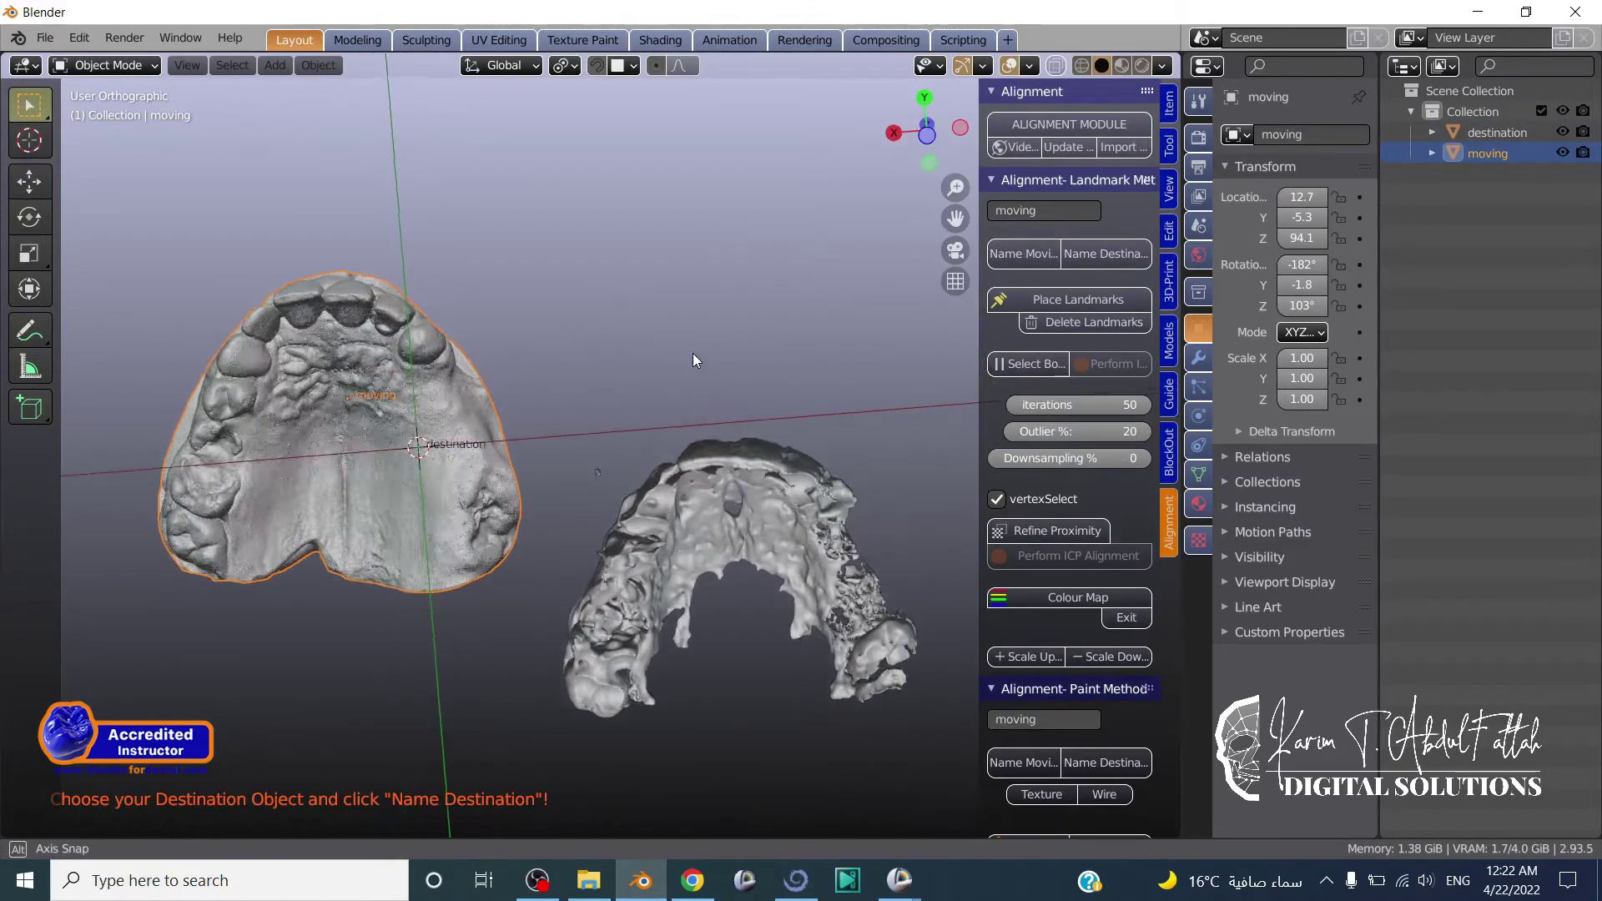
pyautogui.press('g')
pyautogui.click(397, 628)
pyautogui.moveTo(397, 623); pyautogui.dragTo(355, 465, button='middle')
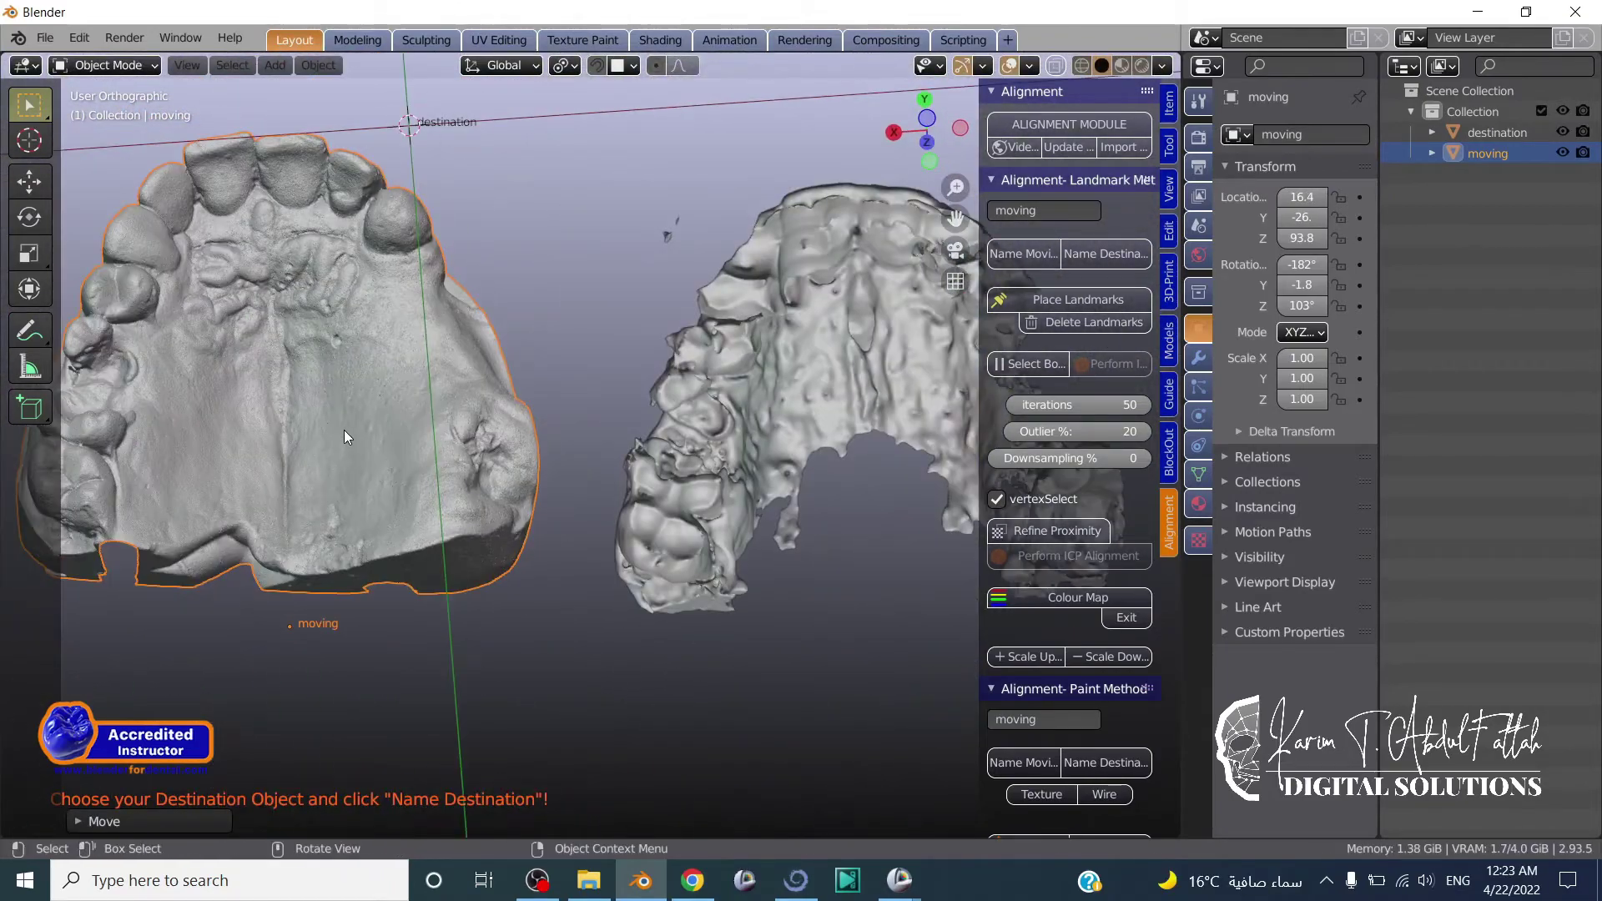
# Place four alignment landmarks on the teeth of the moving cast.
pyautogui.keyDown('shift'); pyautogui.click(248, 138); pyautogui.keyUp('shift')
pyautogui.keyDown('shift'); pyautogui.moveTo(51, 454); pyautogui.dragTo(104, 434, button='middle'); pyautogui.keyUp('shift')
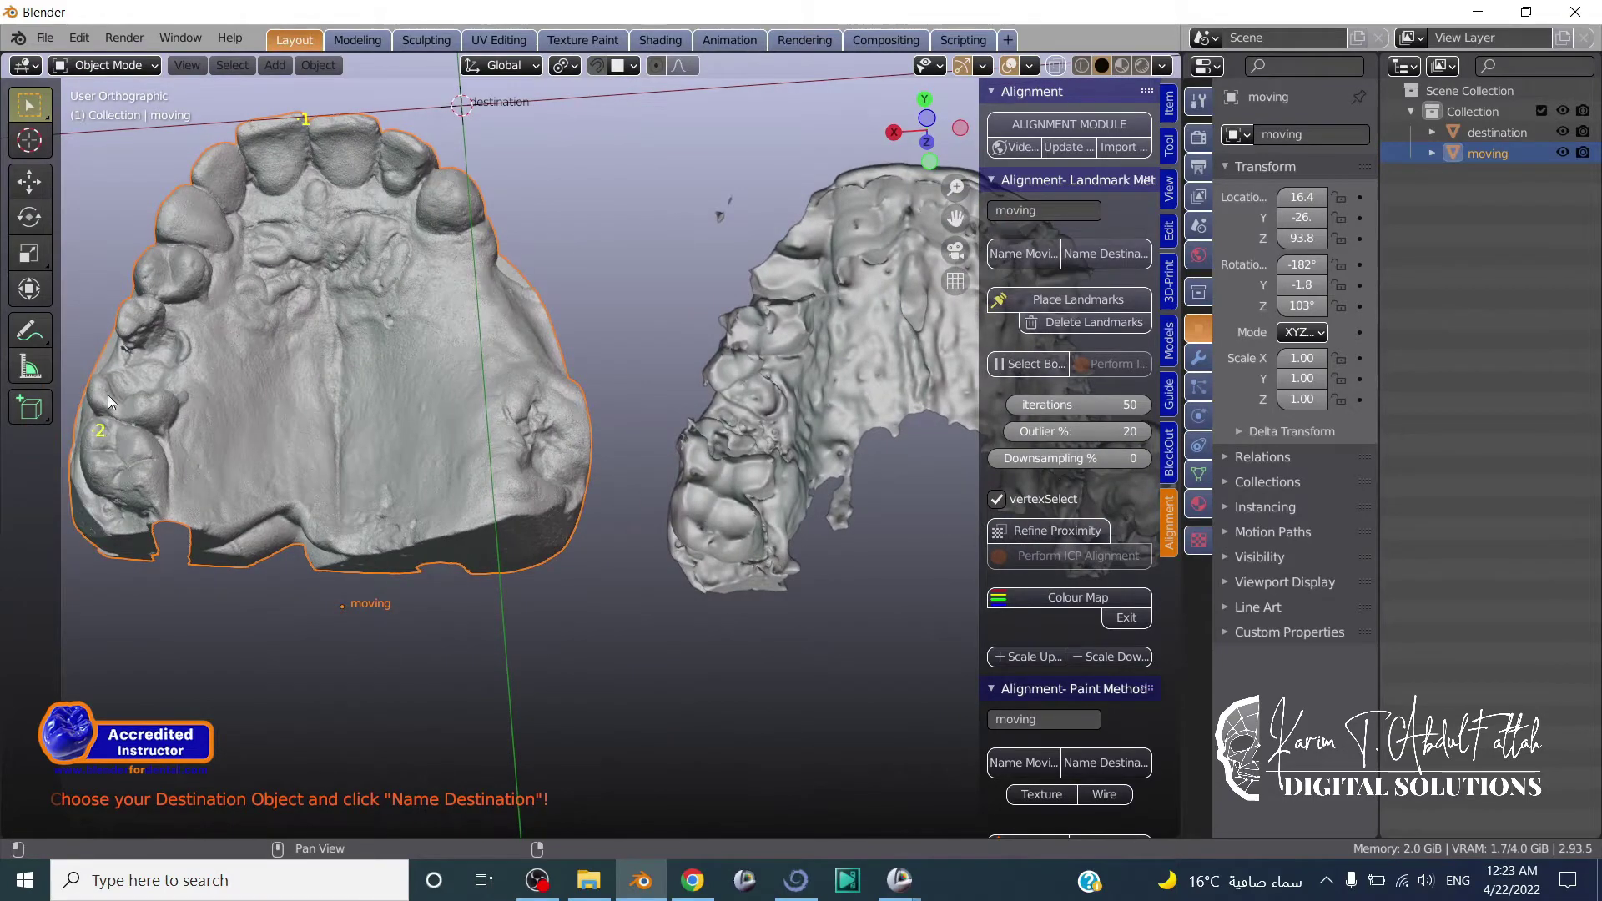
pyautogui.moveTo(382, 369); pyautogui.dragTo(333, 354, button='middle')
# Place the four matching landmarks on the teeth of the destination CT jaw.
pyautogui.click(707, 420)
pyautogui.moveTo(671, 464); pyautogui.dragTo(727, 274, button='middle')
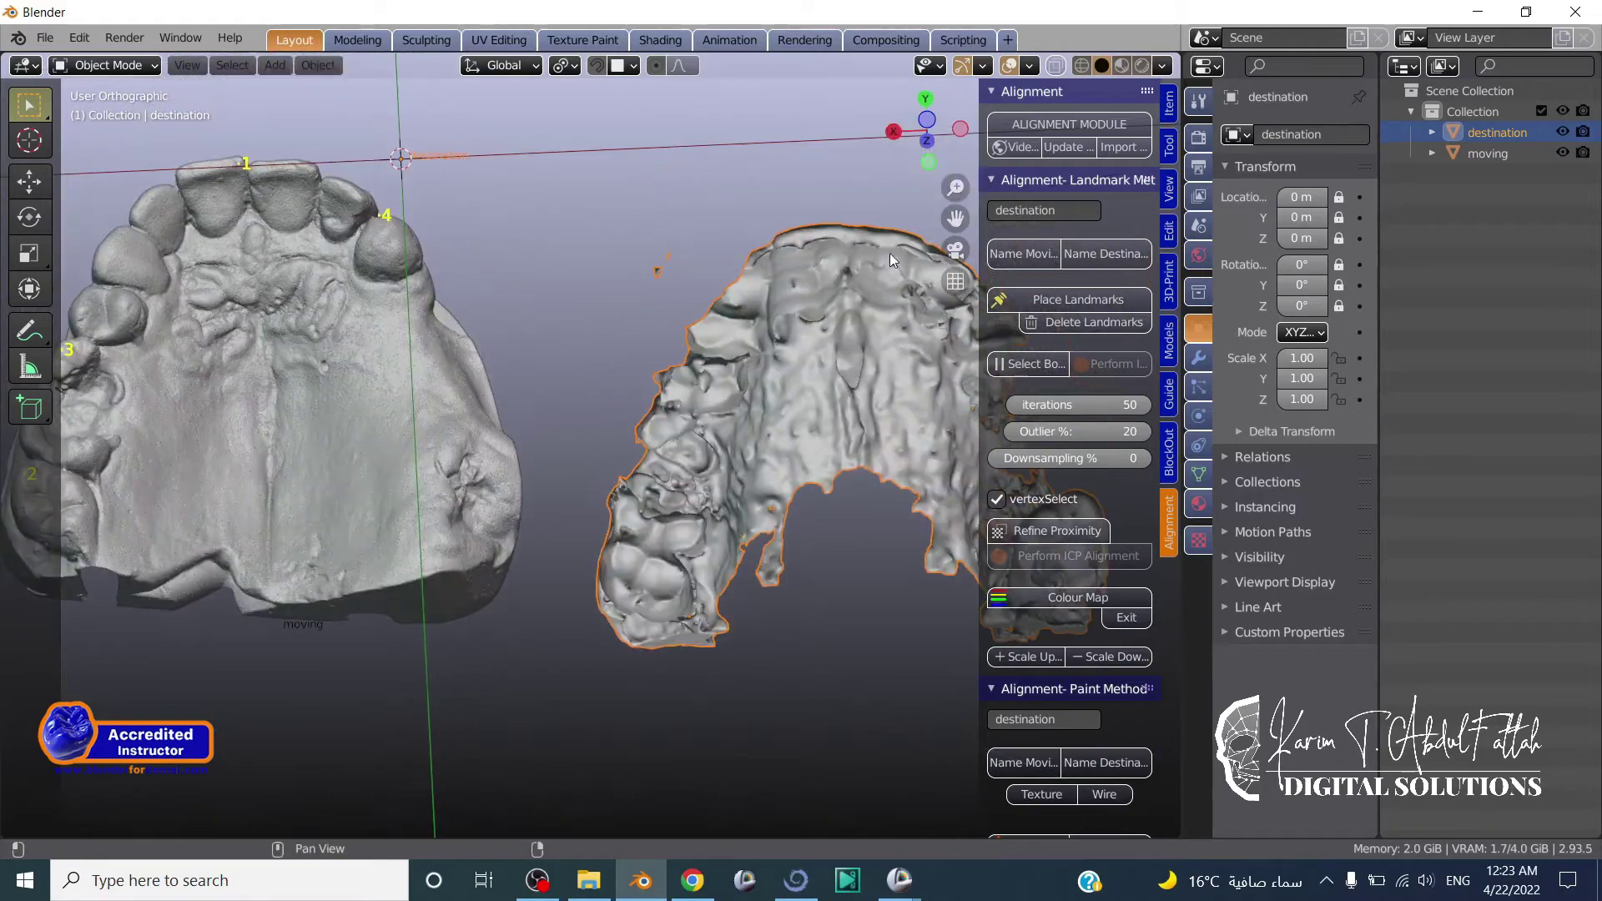
pyautogui.keyDown('shift'); pyautogui.click(849, 229); pyautogui.keyUp('shift')
pyautogui.keyDown('shift'); pyautogui.moveTo(652, 428); pyautogui.dragTo(834, 641, button='middle'); pyautogui.keyUp('shift')
pyautogui.keyDown('shift'); pyautogui.click(727, 356); pyautogui.keyUp('shift')
pyautogui.keyDown('shift'); pyautogui.click(865, 370); pyautogui.keyUp('shift')
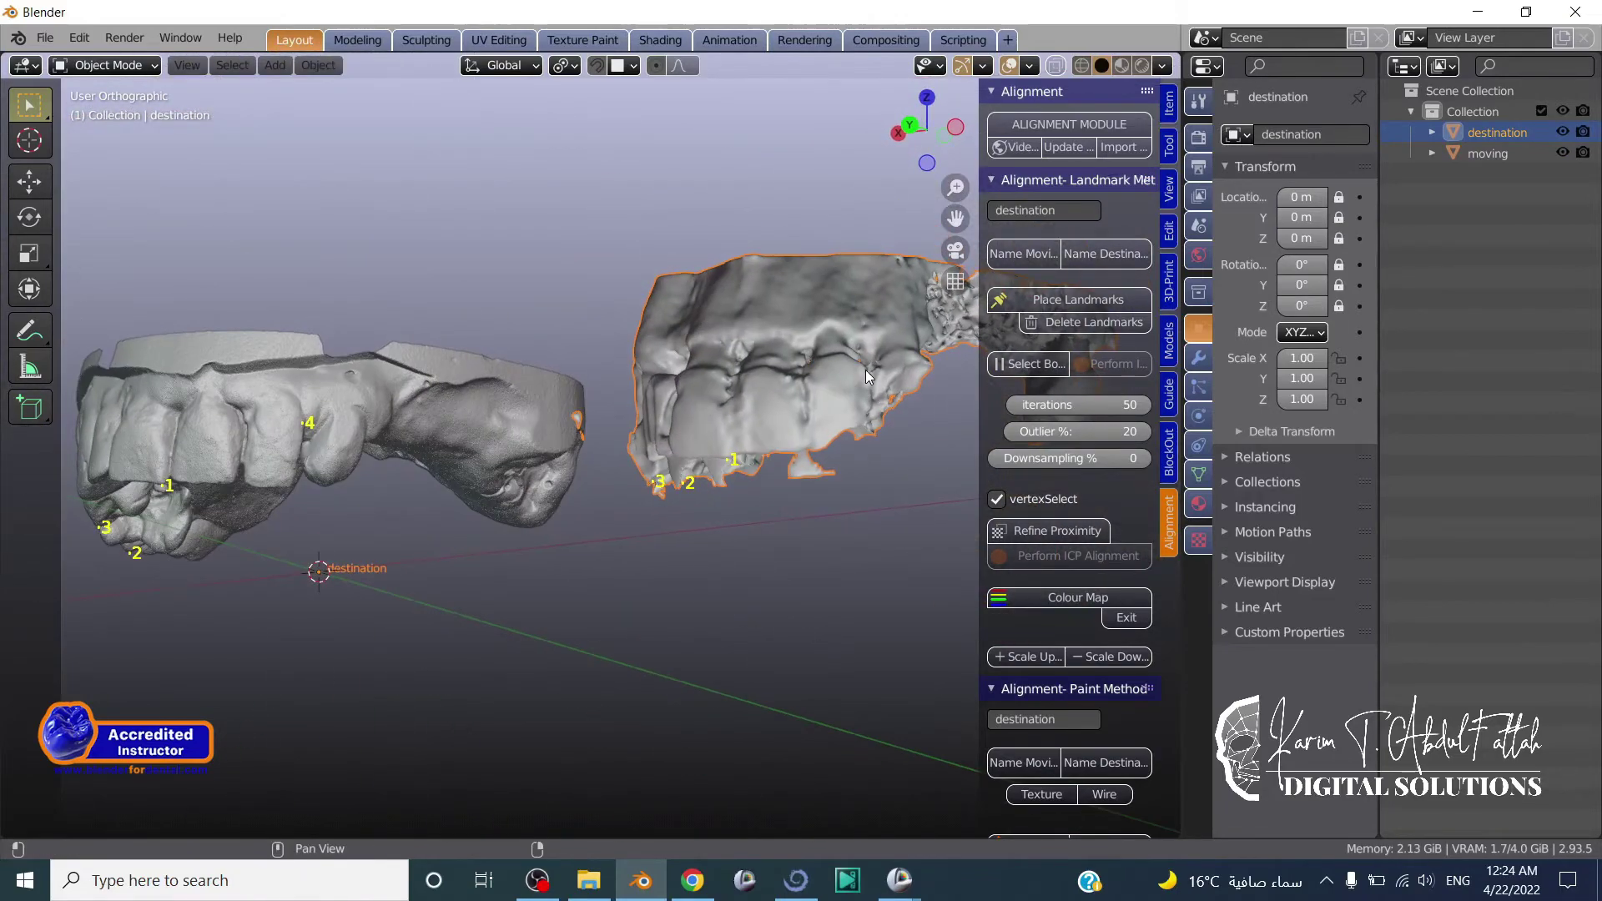
# Select both models and perform the landmark ICP alignment of the cast to the CT jaw.
pyautogui.click(1031, 364)
pyautogui.click(1109, 365)
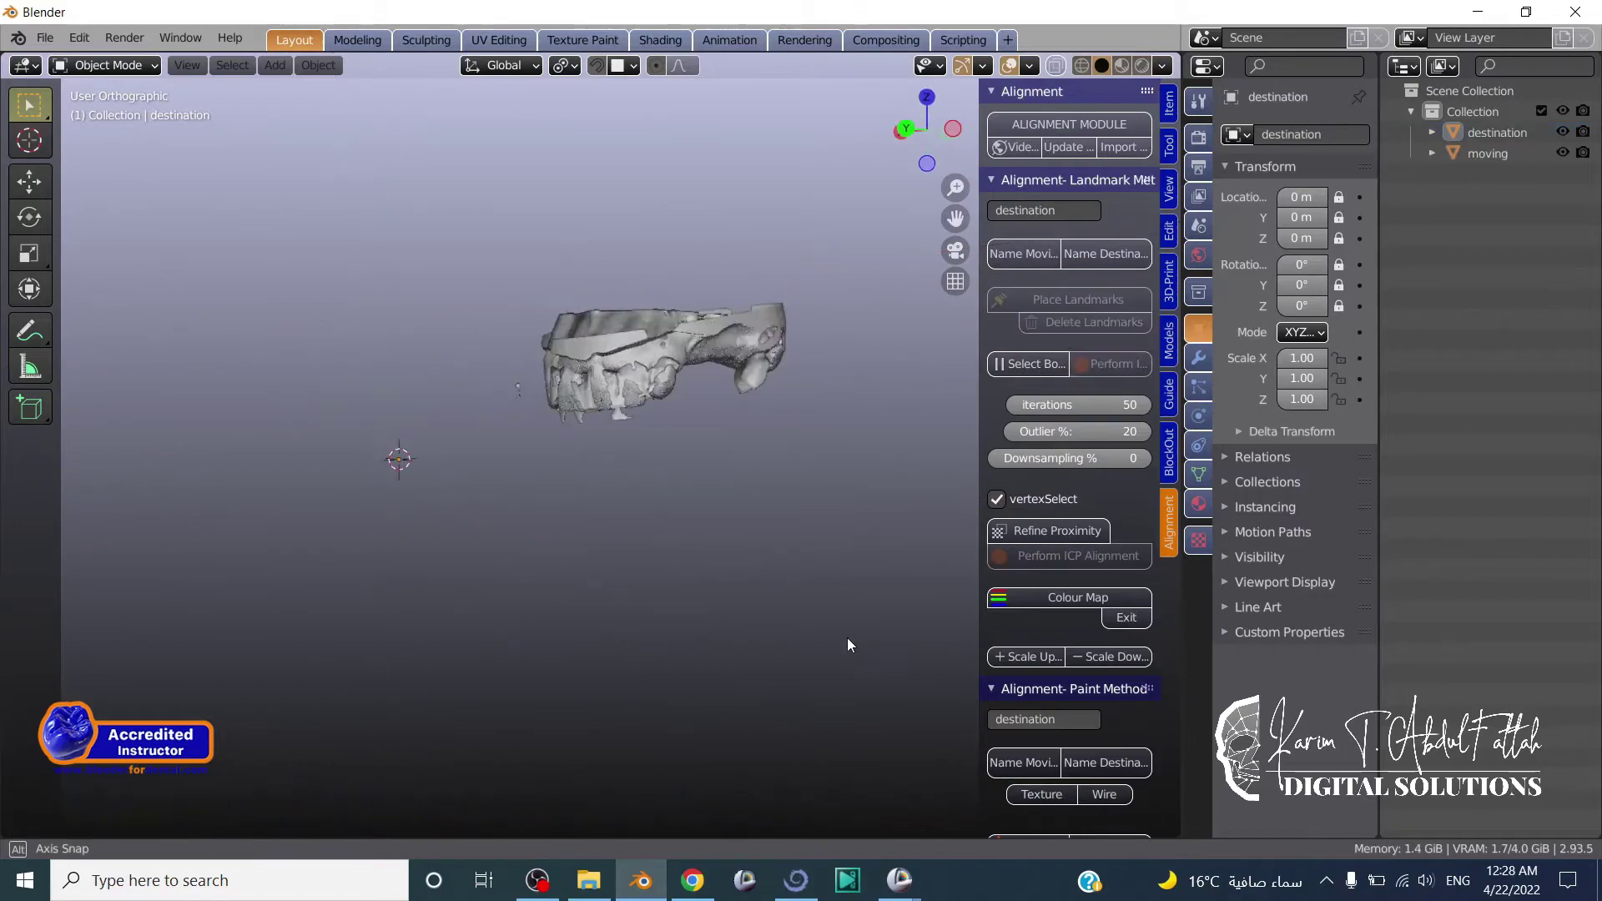
pyautogui.moveTo(847, 637); pyautogui.dragTo(542, 601, button='middle')
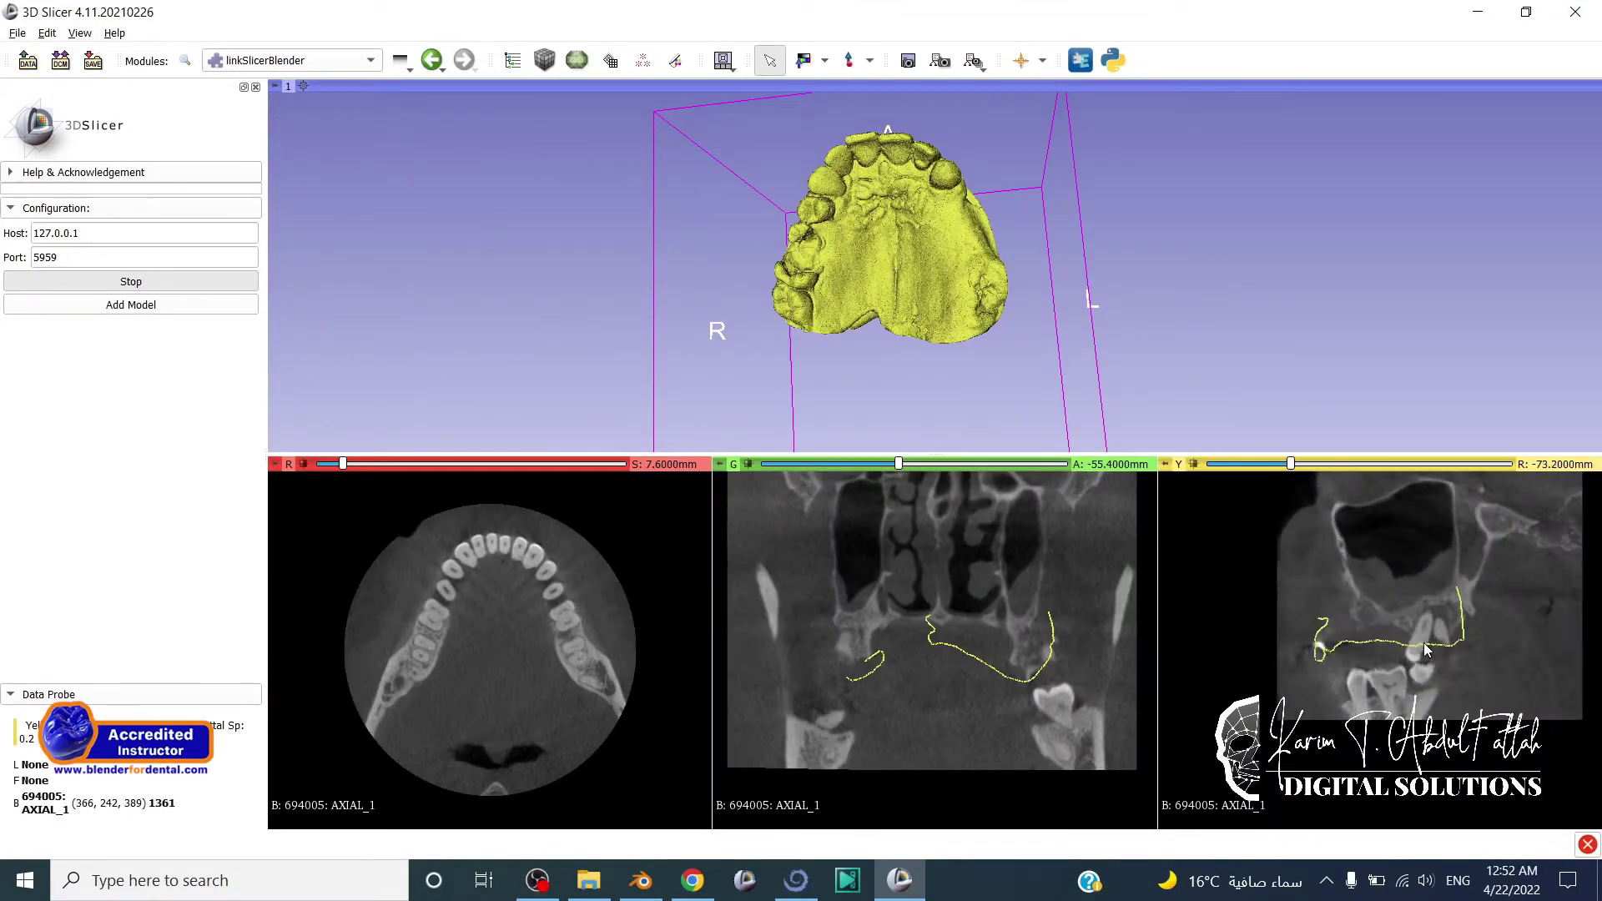
# Switch to 3D Slicer and check the cast outline against the teeth on the sagittal and coronal slices.
pyautogui.scroll(15, 1427, 650)
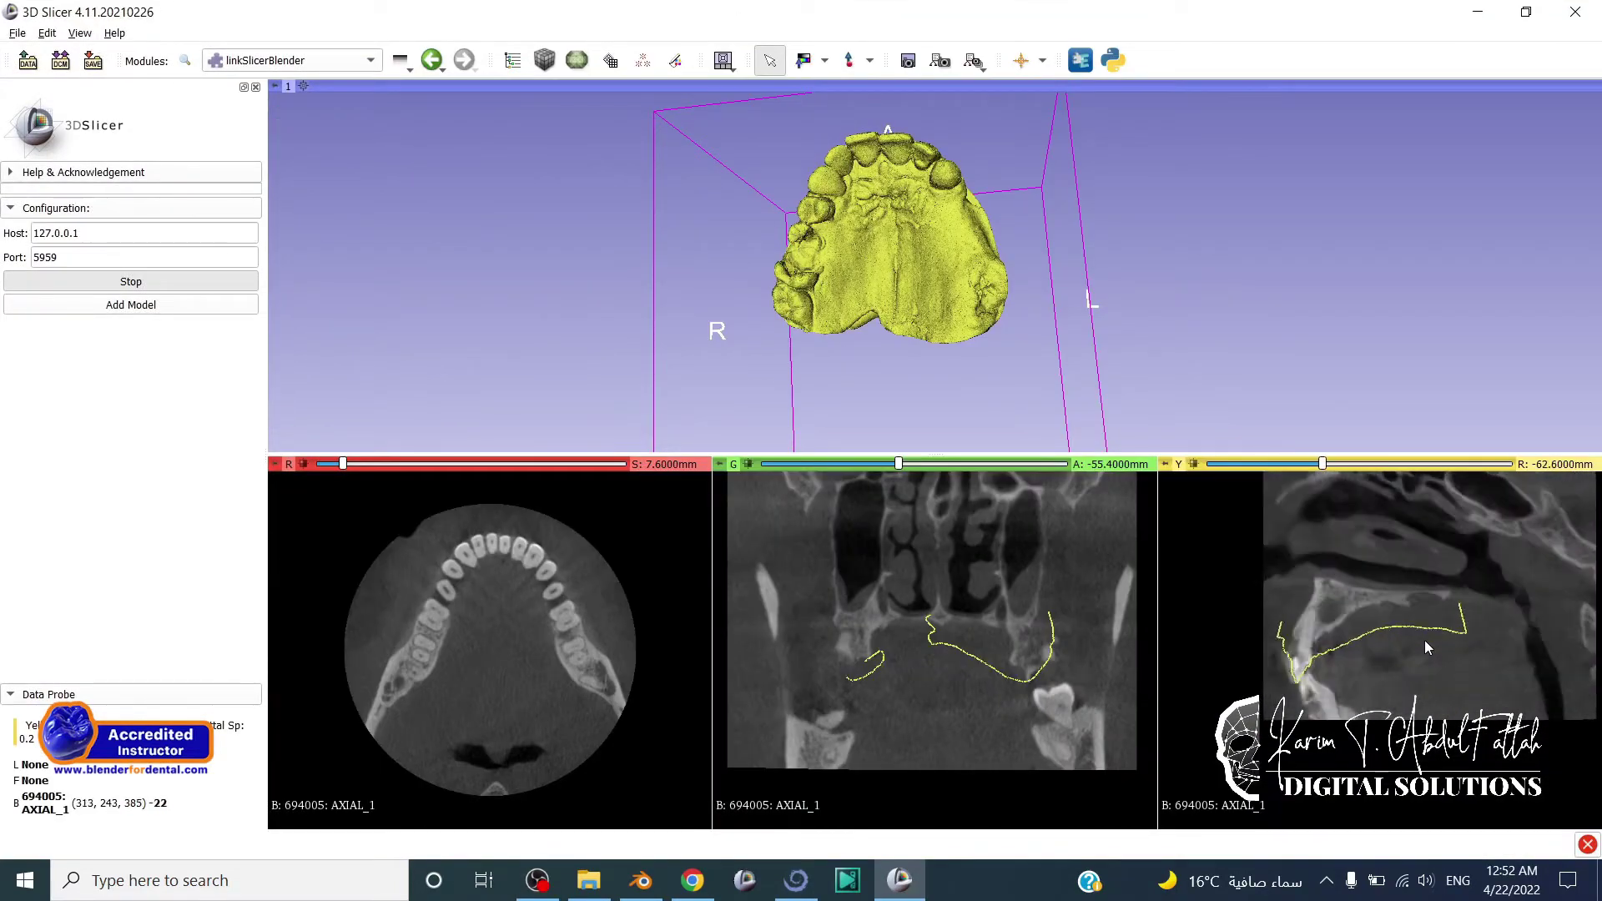
pyautogui.scroll(10, 1427, 648)
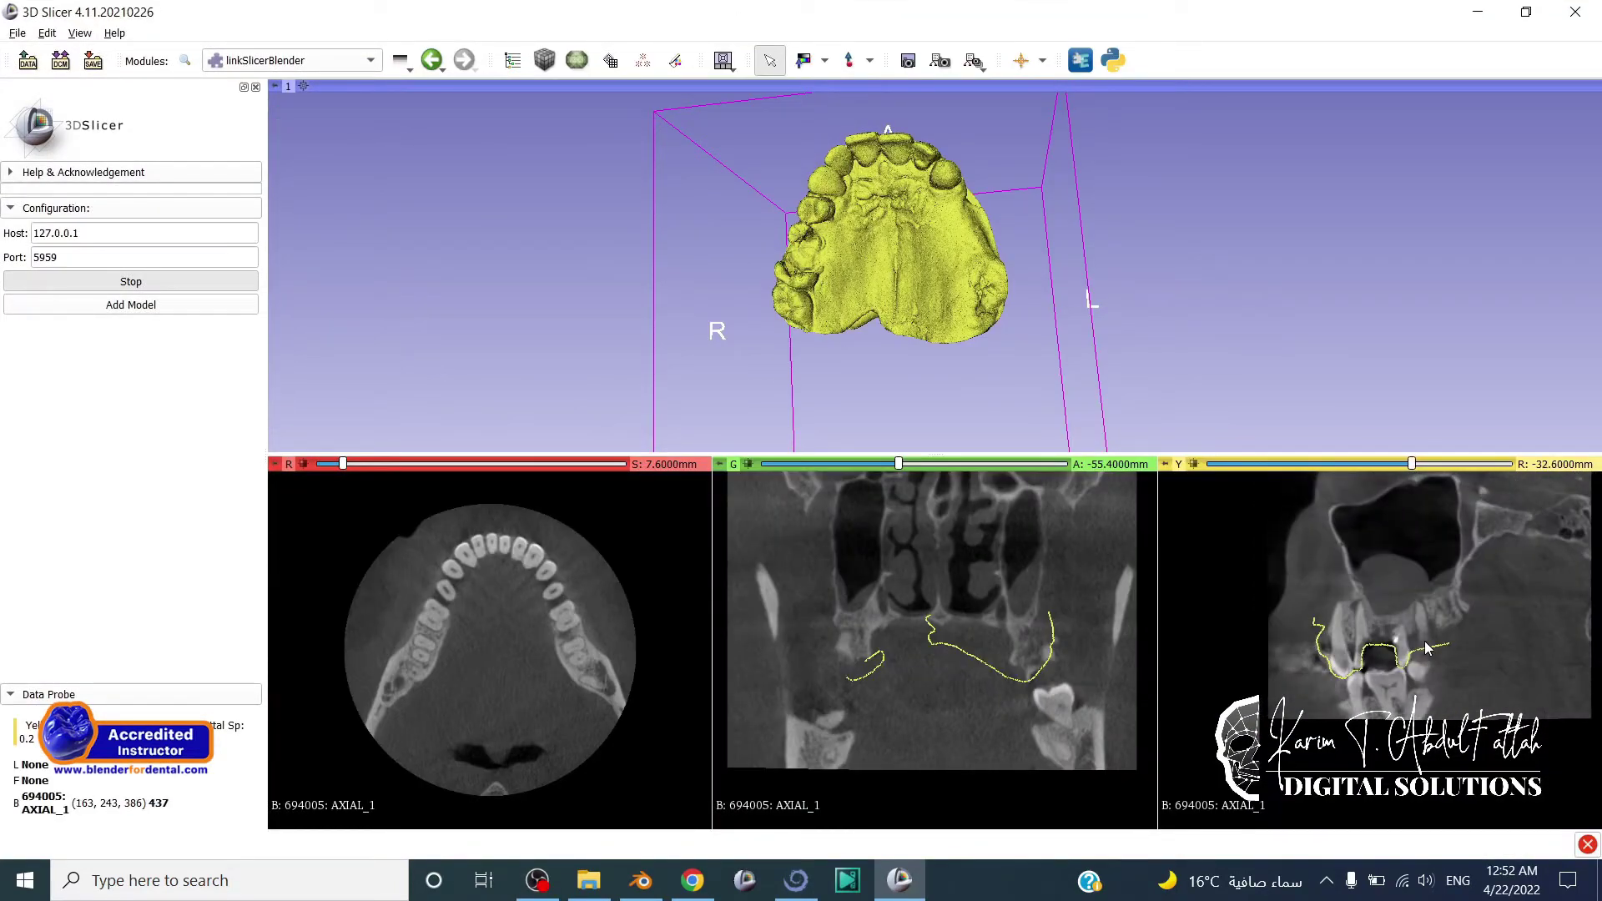
pyautogui.moveTo(899, 464); pyautogui.dragTo(1017, 464)
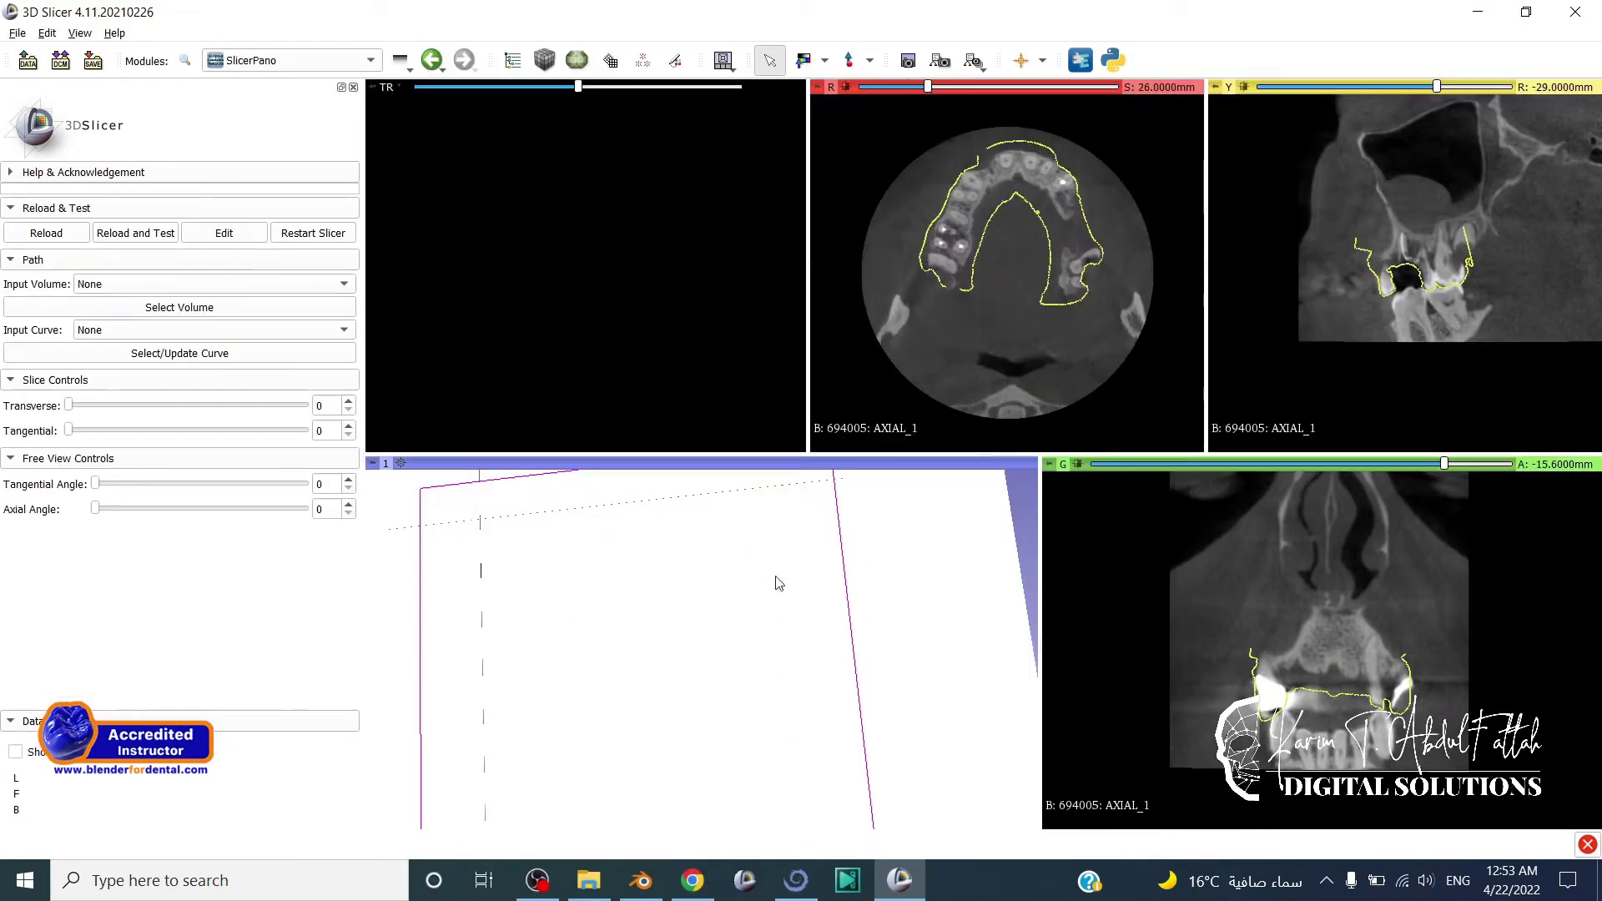
# Draw a curve along the upper arch on the axial slice and set AXIAL_1 and curve C as the SlicerPano inputs.
pyautogui.click(869, 60)
pyautogui.click(876, 134)
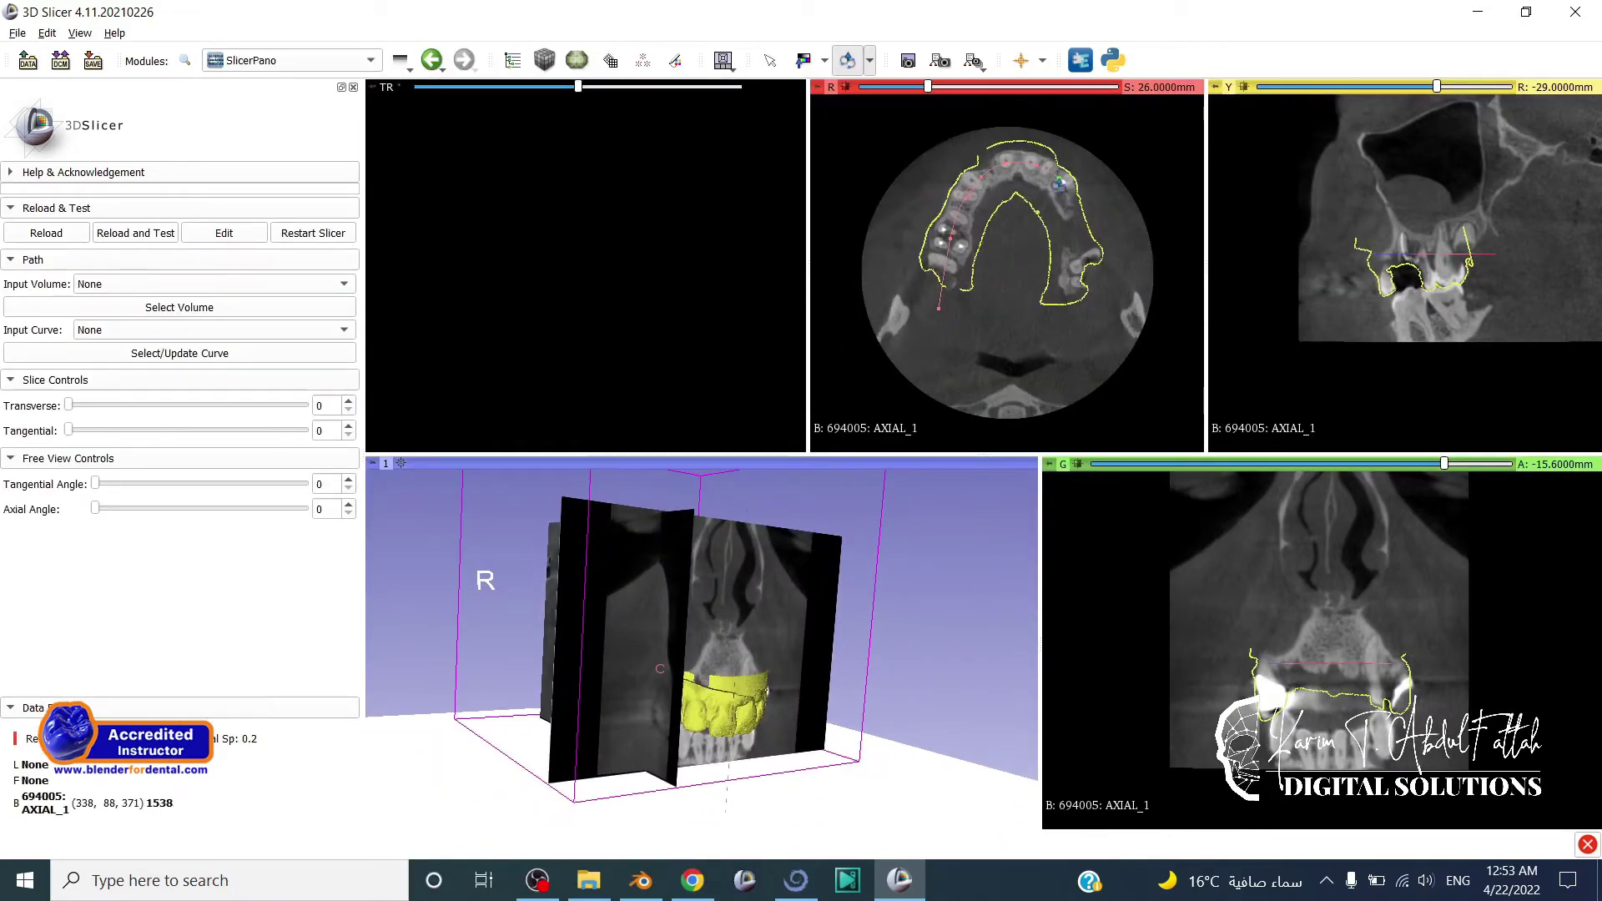
pyautogui.click(215, 284)
pyautogui.click(193, 315)
pyautogui.click(192, 307)
pyautogui.click(203, 330)
pyautogui.click(203, 358)
# Set the SlicerPano Tangential slice to 90 and the Transverse slice to 67, and enlarge the transverse slice.
pyautogui.moveTo(331, 432); pyautogui.dragTo(288, 436)
pyautogui.write('90')
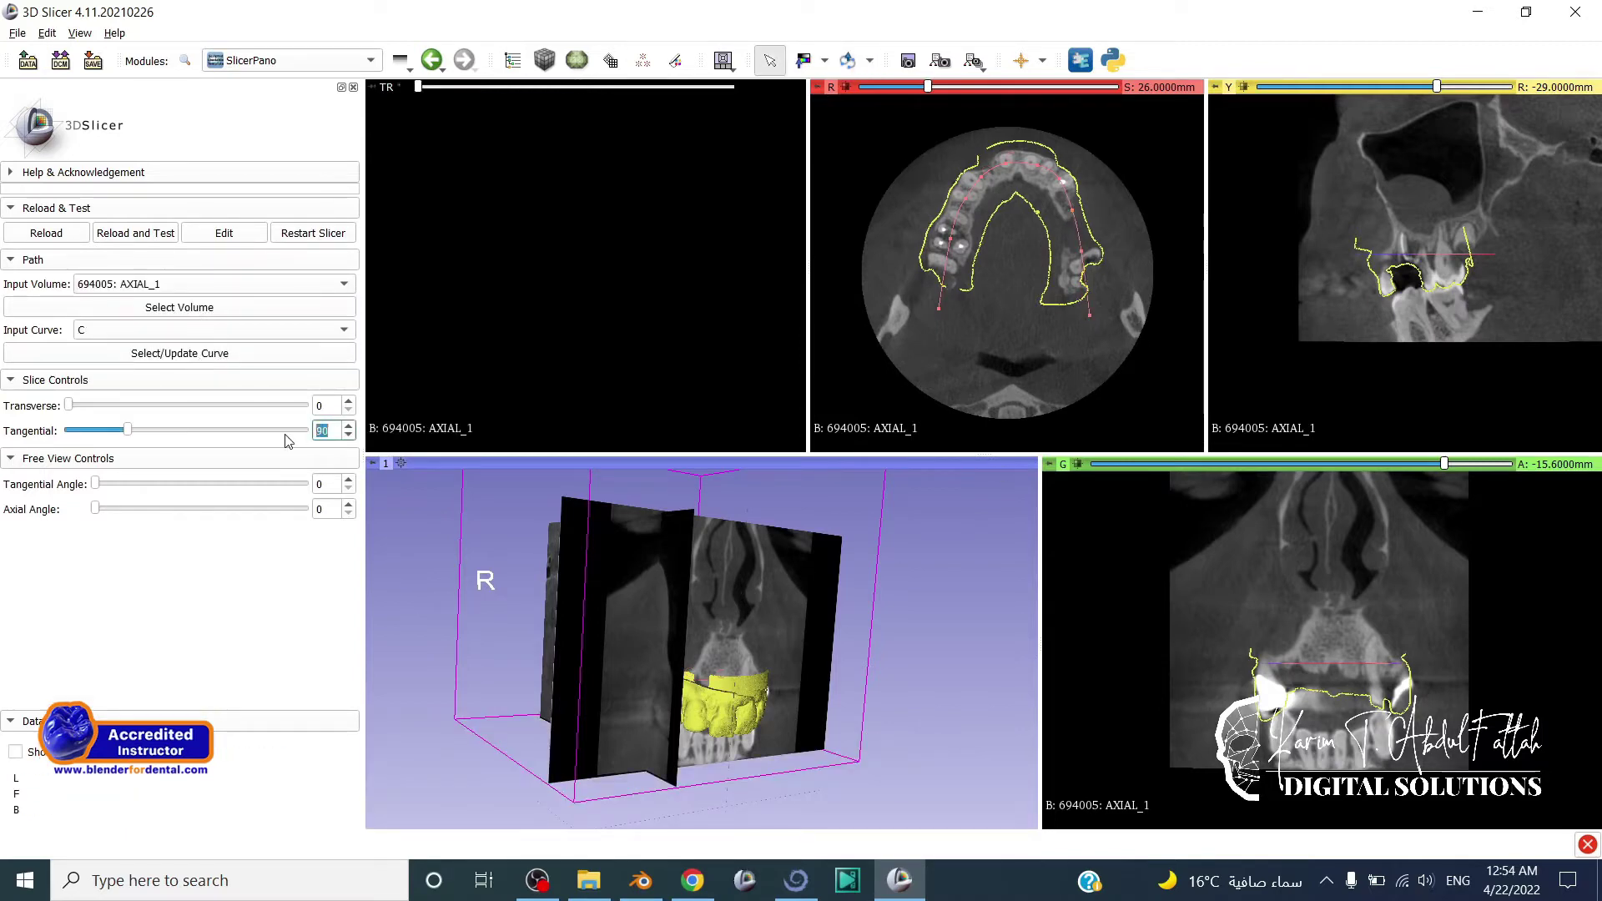
pyautogui.moveTo(709, 618); pyautogui.dragTo(709, 551)
pyautogui.moveTo(72, 406); pyautogui.dragTo(249, 407)
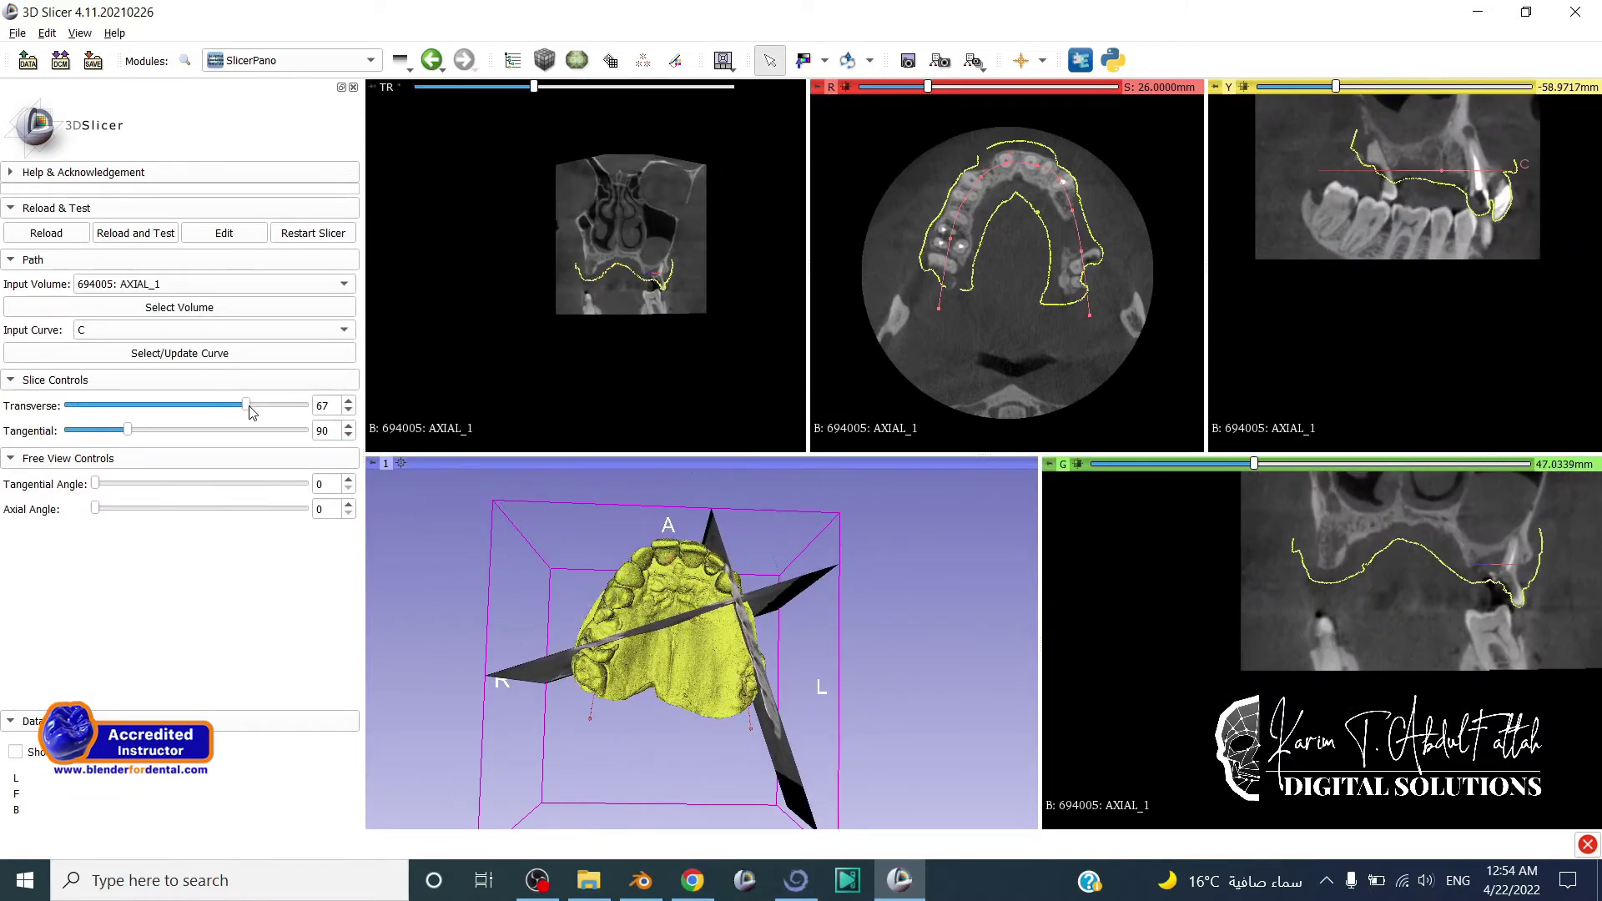
pyautogui.moveTo(680, 271); pyautogui.dragTo(692, 572, button='right')
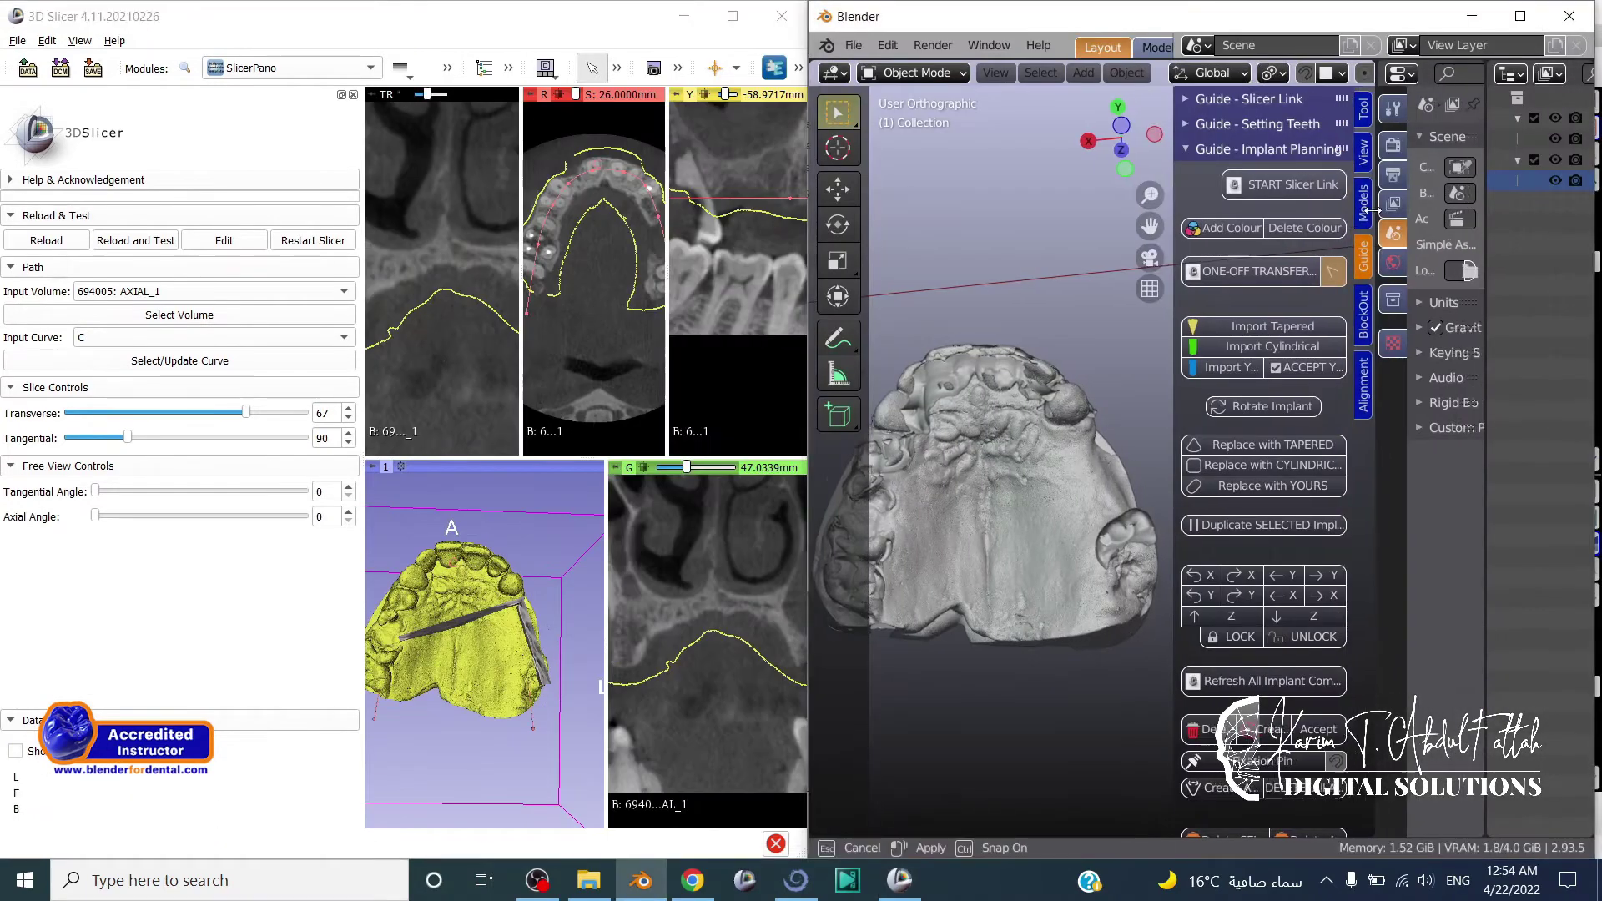
# Switch to Blender, widen the Outliner, expand its collections and select the destination object.
pyautogui.moveTo(1373, 210); pyautogui.dragTo(1344, 212)
pyautogui.moveTo(1486, 225); pyautogui.dragTo(1410, 230)
pyautogui.click(1509, 140)
pyautogui.click(1463, 140)
pyautogui.click(1510, 203)
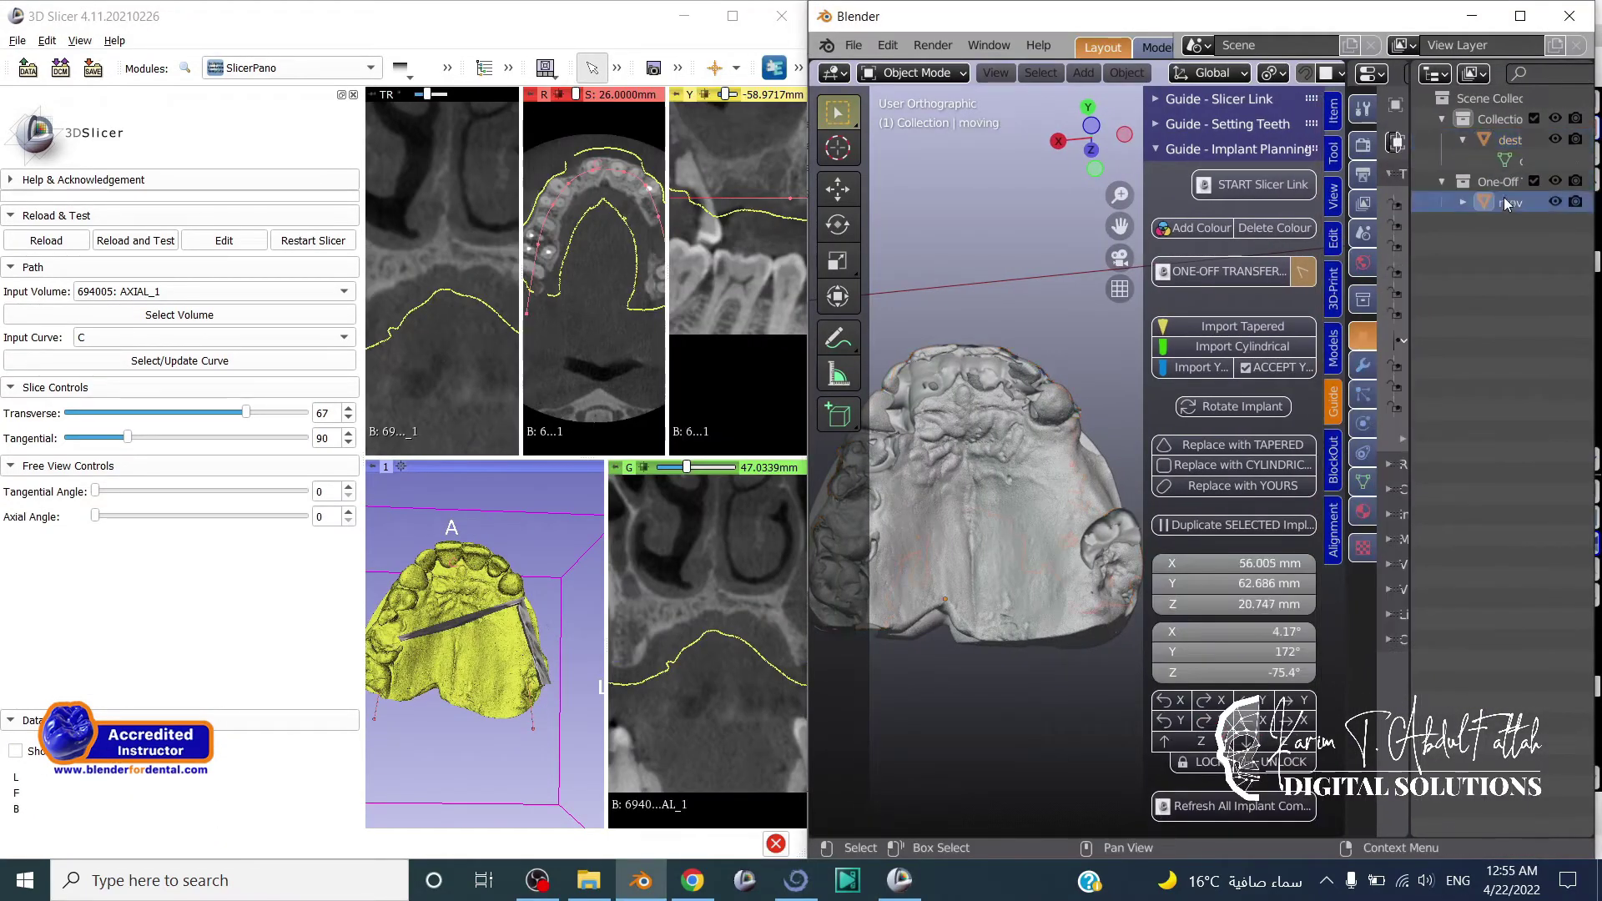
pyautogui.click(1507, 145)
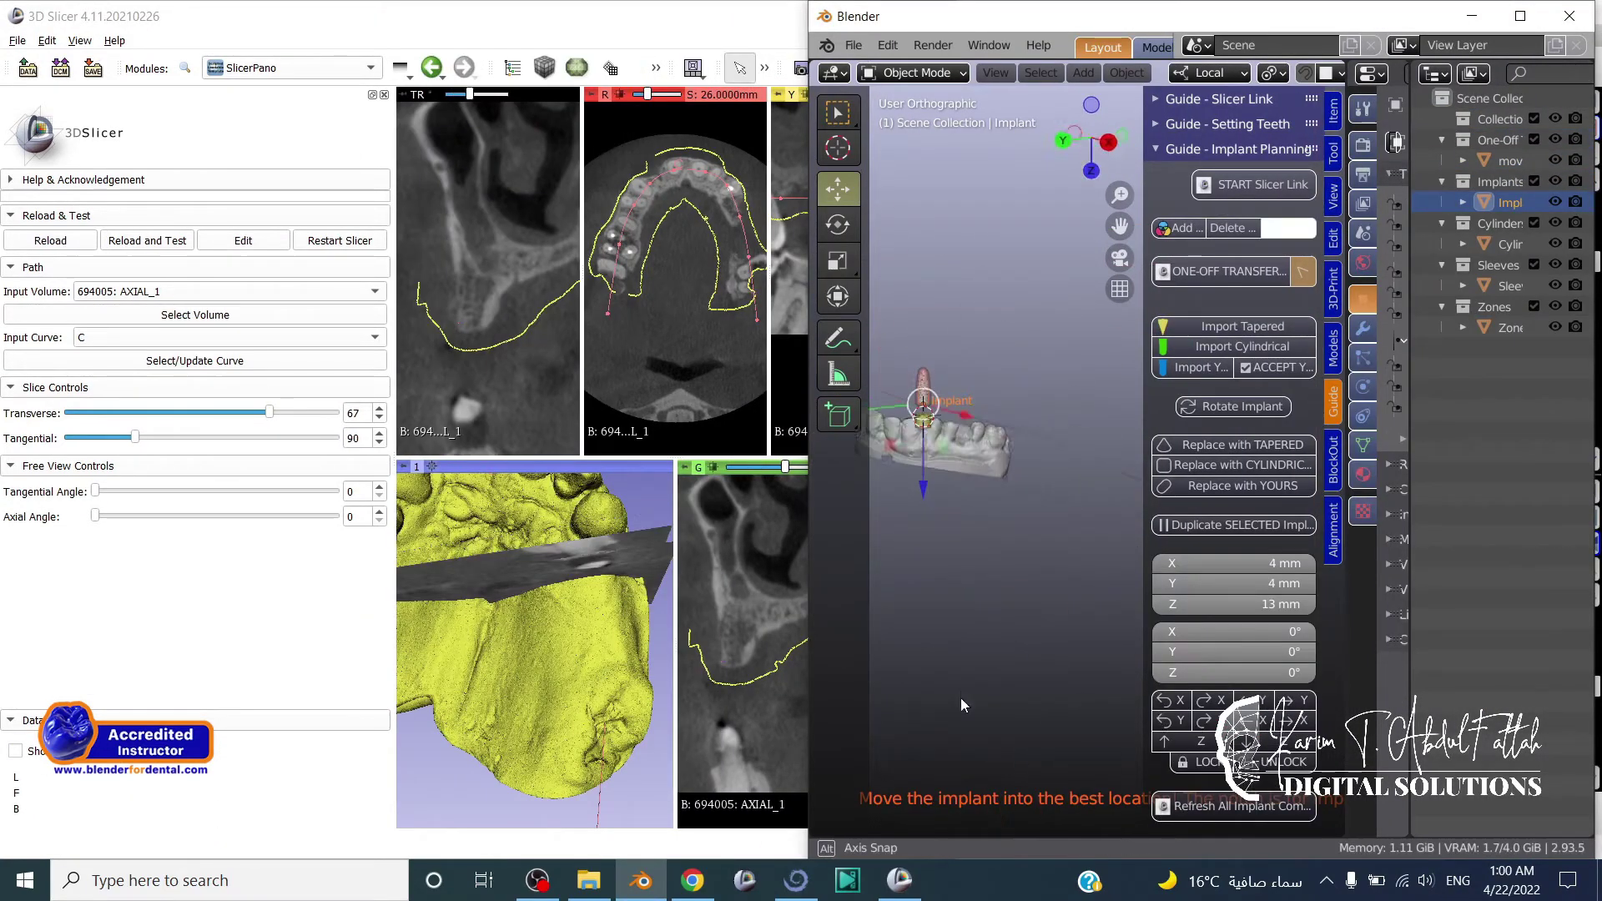
# Move the first implant to the edentulous area behind the left canine on the cast.
pyautogui.moveTo(959, 698); pyautogui.dragTo(1149, 753, button='middle')
pyautogui.moveTo(927, 427); pyautogui.dragTo(1001, 388)
pyautogui.moveTo(1001, 634); pyautogui.dragTo(1022, 584, button='middle')
pyautogui.scroll(2, 1083, 624)
pyautogui.moveTo(951, 334); pyautogui.dragTo(994, 640)
# Rotate and move the first implant so its axis follows the bone on the transverse CT slice.
pyautogui.press('r')
pyautogui.moveTo(1020, 584); pyautogui.dragTo(968, 584, button='middle')
pyautogui.press('r')
pyautogui.press('r')
pyautogui.press('g')
pyautogui.click(1006, 480)
pyautogui.moveTo(1006, 478); pyautogui.dragTo(1077, 447, button='middle')
pyautogui.press('r')
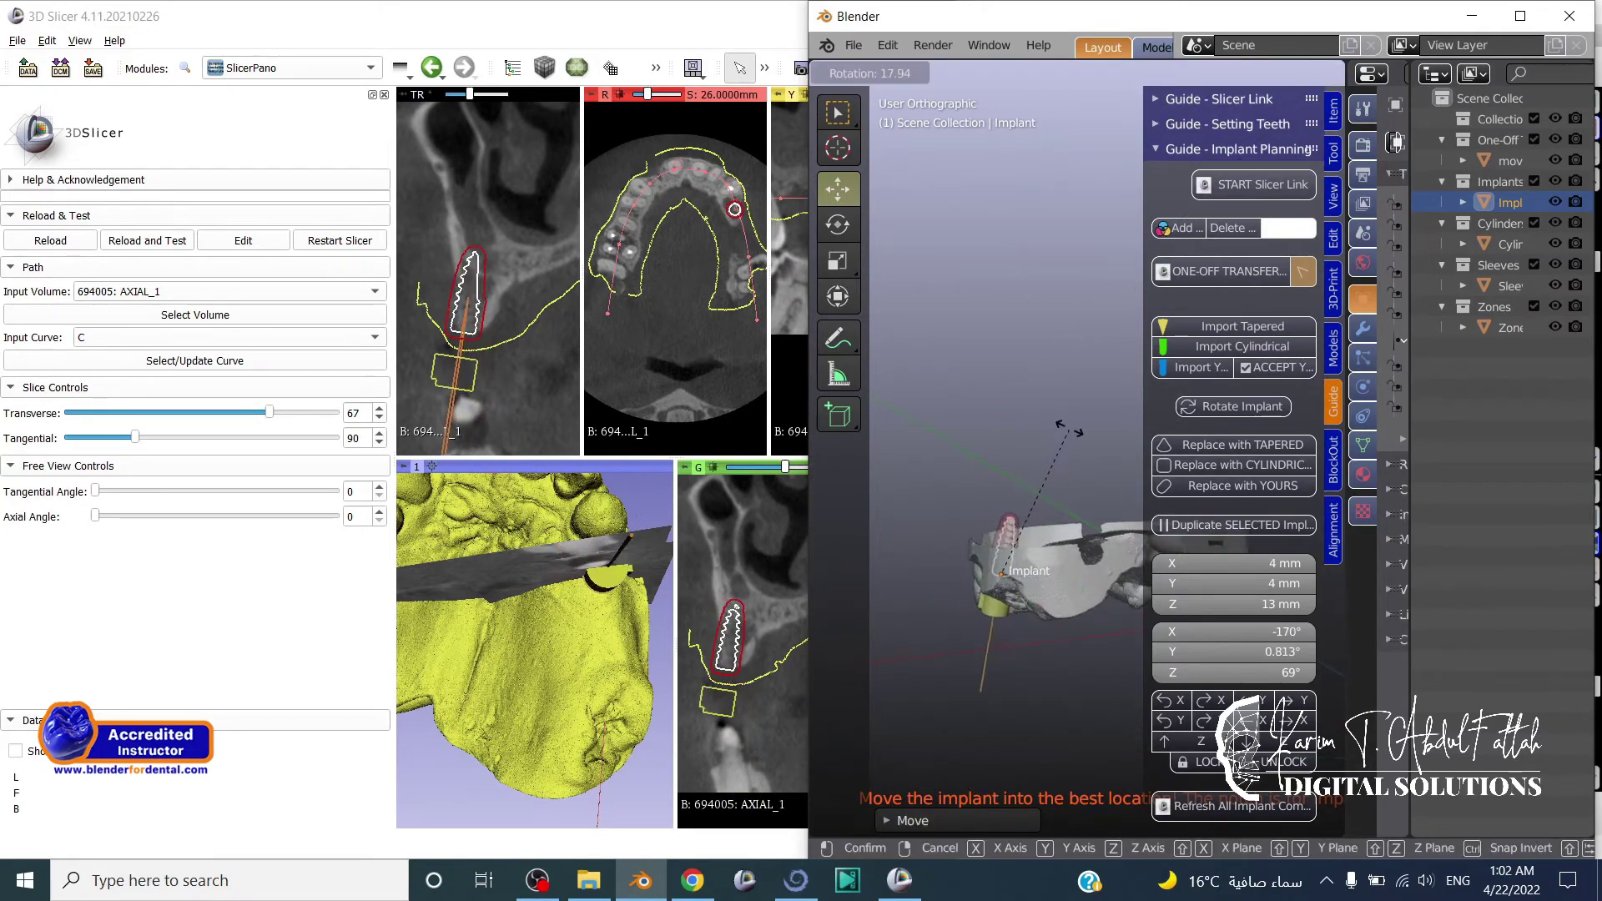
pyautogui.click(1063, 430)
# Set the first implant's dimensions to 3.6 × 3.6 × 10 mm.
pyautogui.doubleClick(1246, 564)
pyautogui.write('3.6')
pyautogui.doubleClick(1248, 583)
pyautogui.write('3.6')
pyautogui.doubleClick(1248, 604)
pyautogui.write('10')
pyautogui.press('Return')
# Reposition the shortened first implant within the ridge, checking its outline on the CT slices.
pyautogui.press('g')
pyautogui.moveTo(1060, 584); pyautogui.dragTo(818, 324, button='middle')
pyautogui.moveTo(943, 434); pyautogui.dragTo(951, 568, button='middle')
pyautogui.moveTo(768, 351); pyautogui.dragTo(735, 350)
pyautogui.moveTo(1034, 509)
pyautogui.mouseDown(button='middle')
pyautogui.moveTo(1085, 398)
pyautogui.moveTo(1010, 501)
pyautogui.mouseUp(button='middle')
pyautogui.moveTo(734, 350); pyautogui.dragTo(761, 350)
pyautogui.moveTo(955, 383); pyautogui.dragTo(833, 383)
pyautogui.moveTo(1059, 509); pyautogui.dragTo(1018, 509, button='middle')
pyautogui.scroll(5, 459, 379)
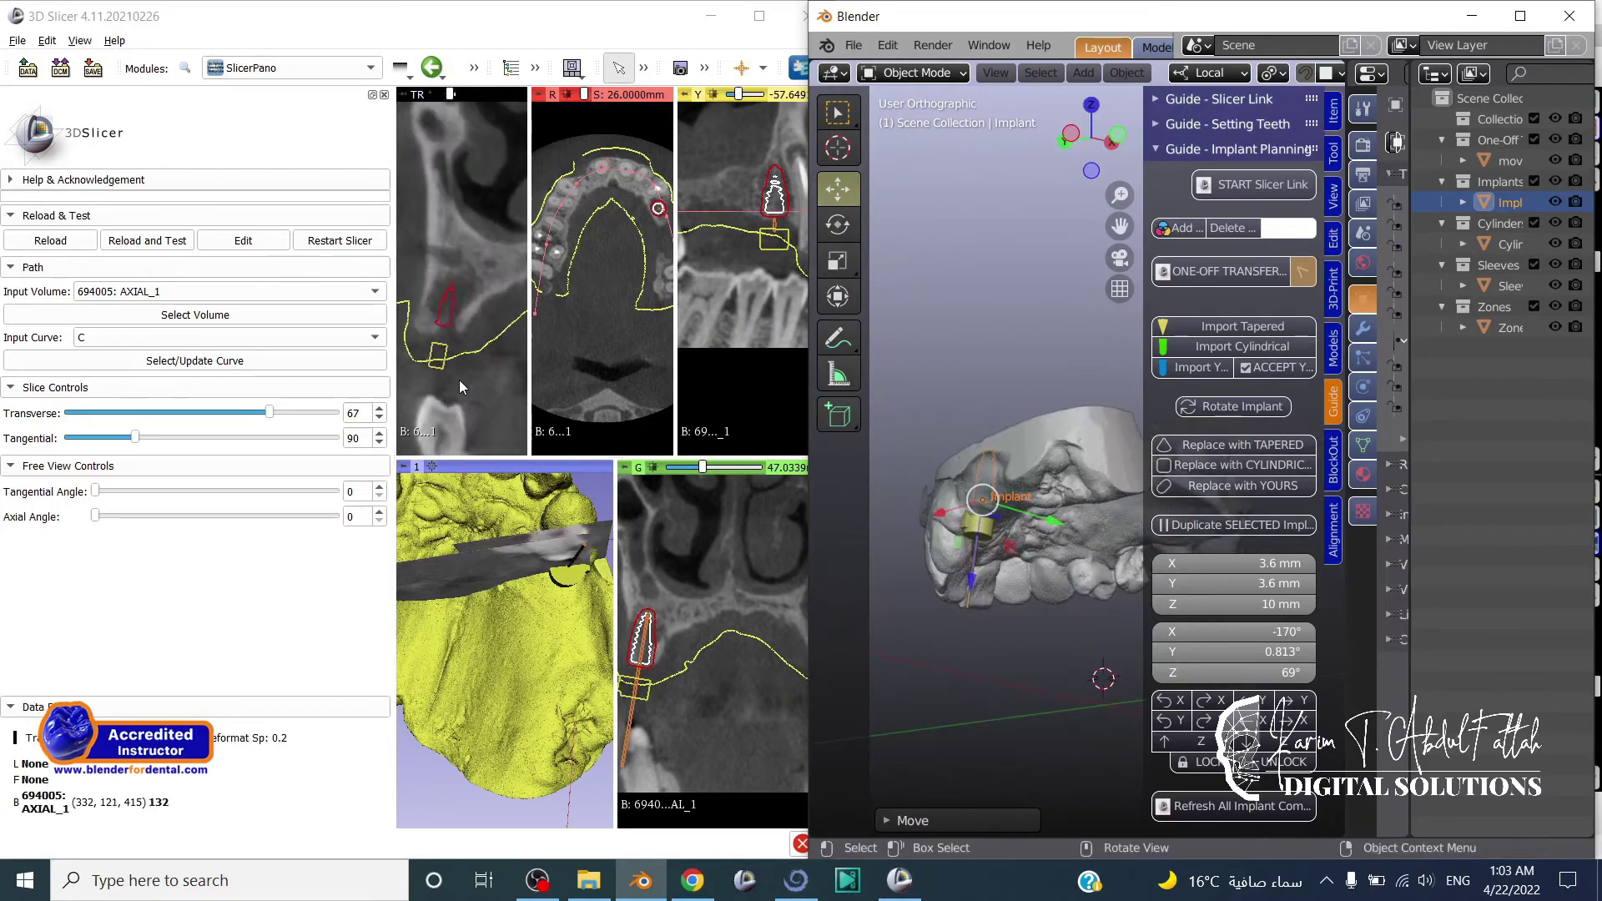
# Fine-tune the first implant's position along its local Y axis against the transverse and coronal slices.
pyautogui.scroll(-5, 459, 379)
pyautogui.moveTo(660, 484); pyautogui.dragTo(682, 479, button='middle')
pyautogui.moveTo(984, 684); pyautogui.dragTo(988, 484, button='middle')
pyautogui.scroll(3, 988, 467)
pyautogui.moveTo(993, 384); pyautogui.dragTo(1010, 509, button='middle')
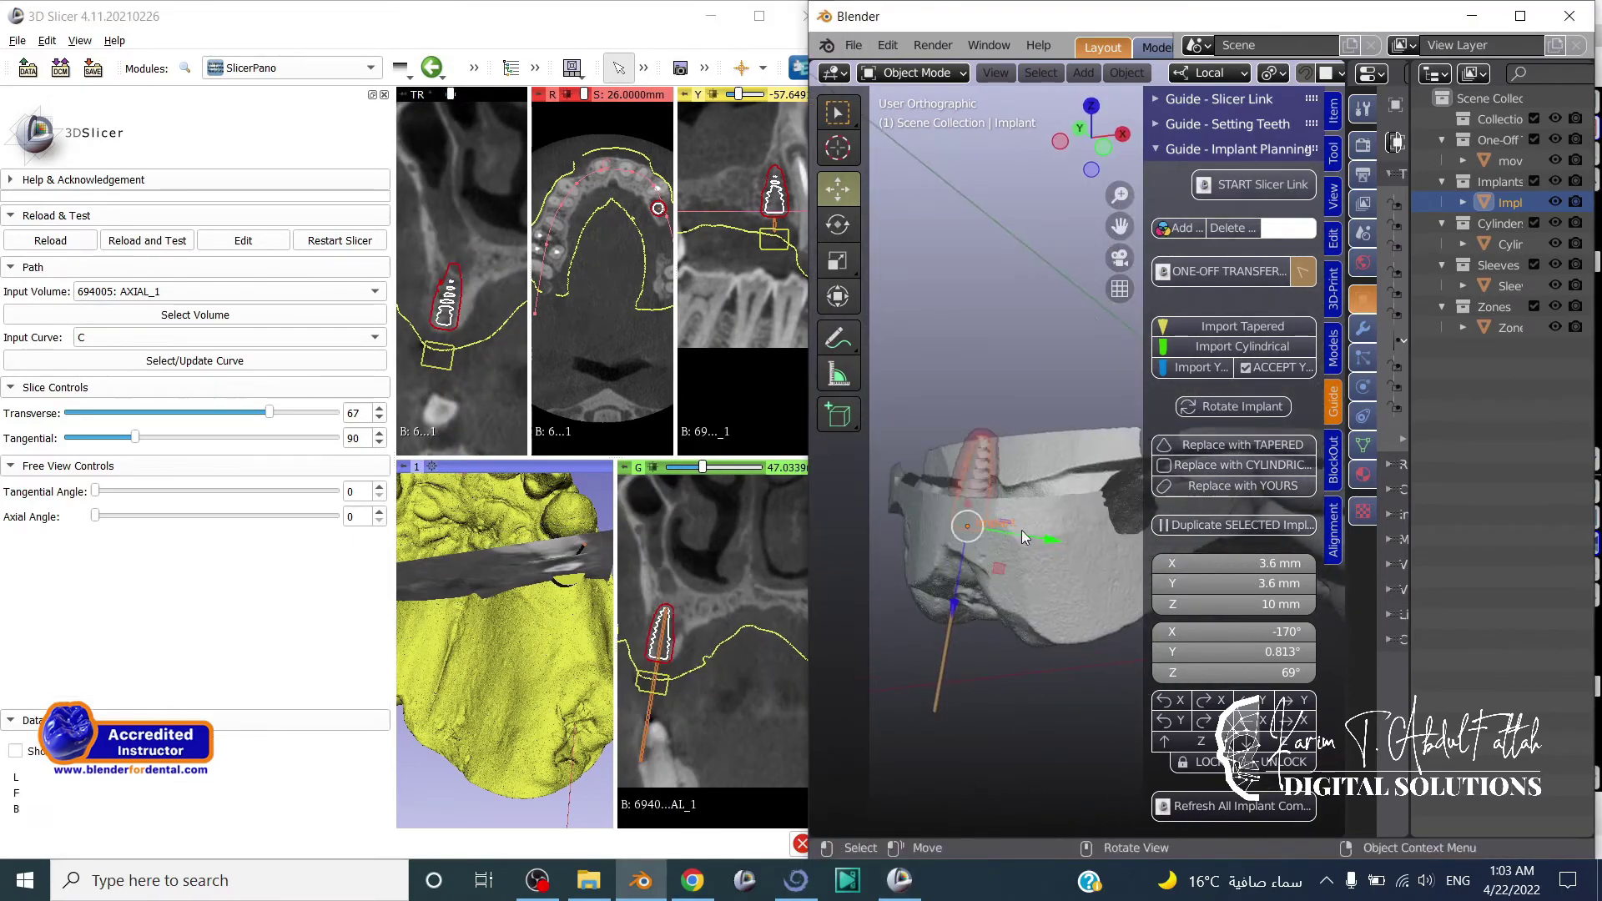
pyautogui.moveTo(1023, 530); pyautogui.dragTo(1029, 530)
pyautogui.moveTo(1018, 417)
pyautogui.mouseDown(button='middle')
pyautogui.moveTo(1013, 370)
pyautogui.moveTo(1005, 392)
pyautogui.mouseUp(button='middle')
pyautogui.scroll(5, 739, 344)
pyautogui.moveTo(1043, 509); pyautogui.dragTo(1095, 389, button='middle')
pyautogui.scroll(-2, 1085, 389)
# Import a second tapered implant, rotate it 180° and set its dimensions to 4.5 × 4.5 × 5.5 mm.
pyautogui.click(1235, 326)
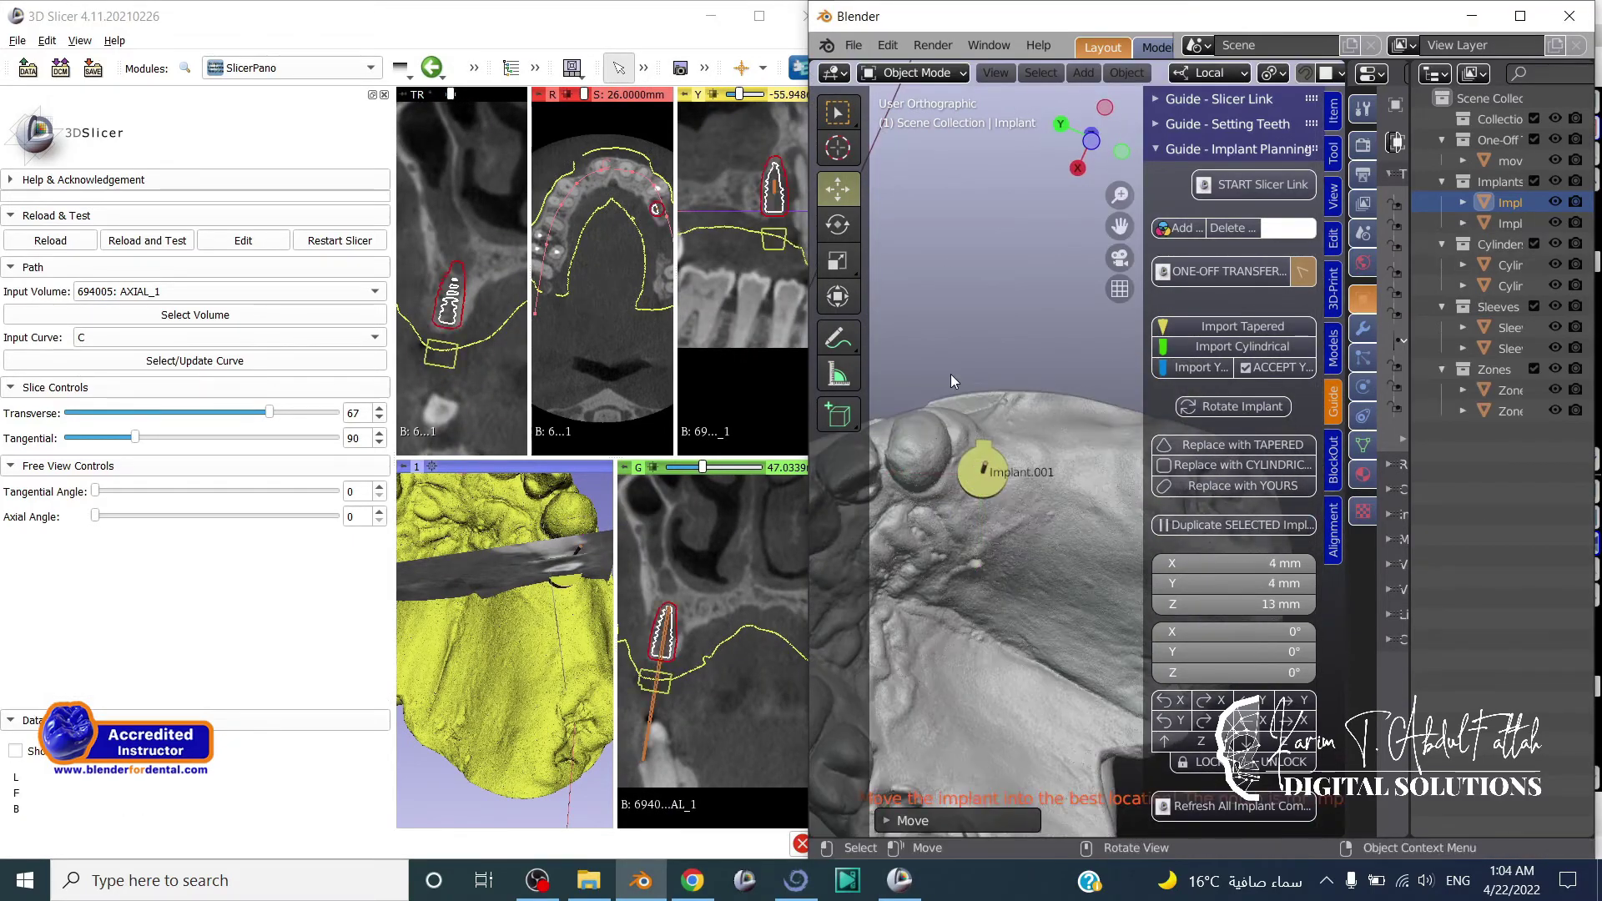
pyautogui.scroll(-3, 949, 374)
pyautogui.moveTo(980, 267); pyautogui.dragTo(1019, 360, button='middle')
pyautogui.write('r180')
pyautogui.doubleClick(1233, 563)
pyautogui.write('4.5')
pyautogui.press('Tab')
# Move the second implant into the edentulous molar area behind the first implant on the cast.
pyautogui.moveTo(1037, 617); pyautogui.dragTo(934, 568, button='middle')
pyautogui.moveTo(842, 620); pyautogui.dragTo(1005, 620)
pyautogui.moveTo(986, 661); pyautogui.dragTo(1061, 801, button='middle')
pyautogui.moveTo(1006, 397); pyautogui.dragTo(1011, 259, button='middle')
pyautogui.moveTo(1005, 493); pyautogui.dragTo(1008, 579)
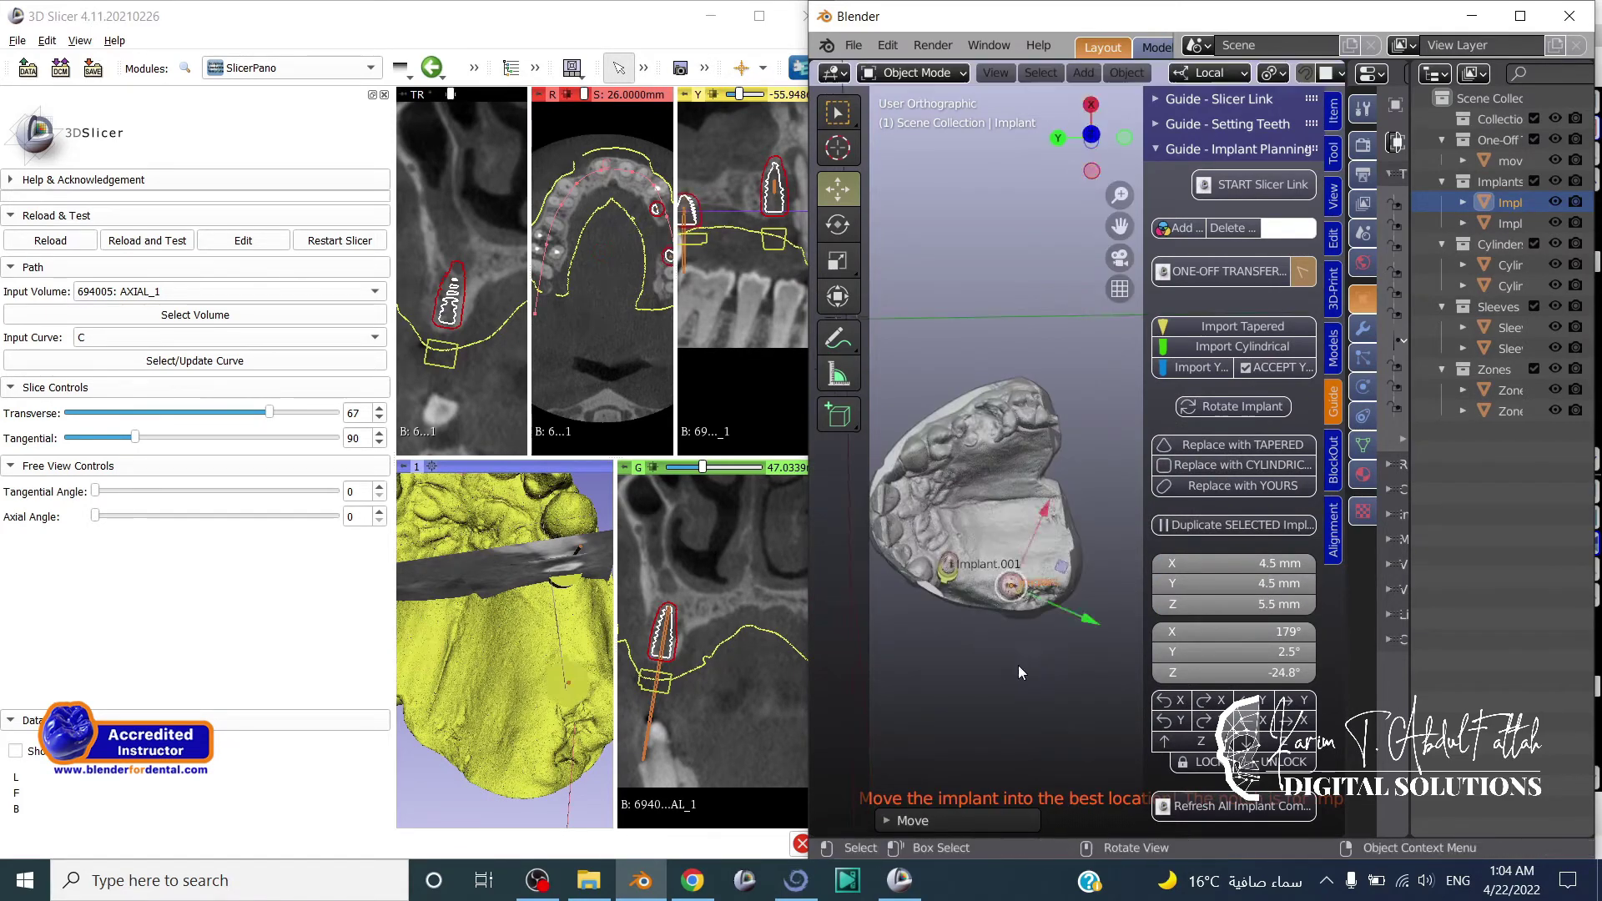
pyautogui.moveTo(1018, 664); pyautogui.dragTo(1031, 811, button='middle')
pyautogui.scroll(3, 1054, 433)
pyautogui.moveTo(1018, 564); pyautogui.dragTo(1008, 555)
# Nudge the second implant within the molar ridge and set the Transverse slice to 79 in 3D Slicer.
pyautogui.moveTo(789, 232); pyautogui.dragTo(807, 229, button='middle')
pyautogui.click(1050, 417)
pyautogui.press('g')
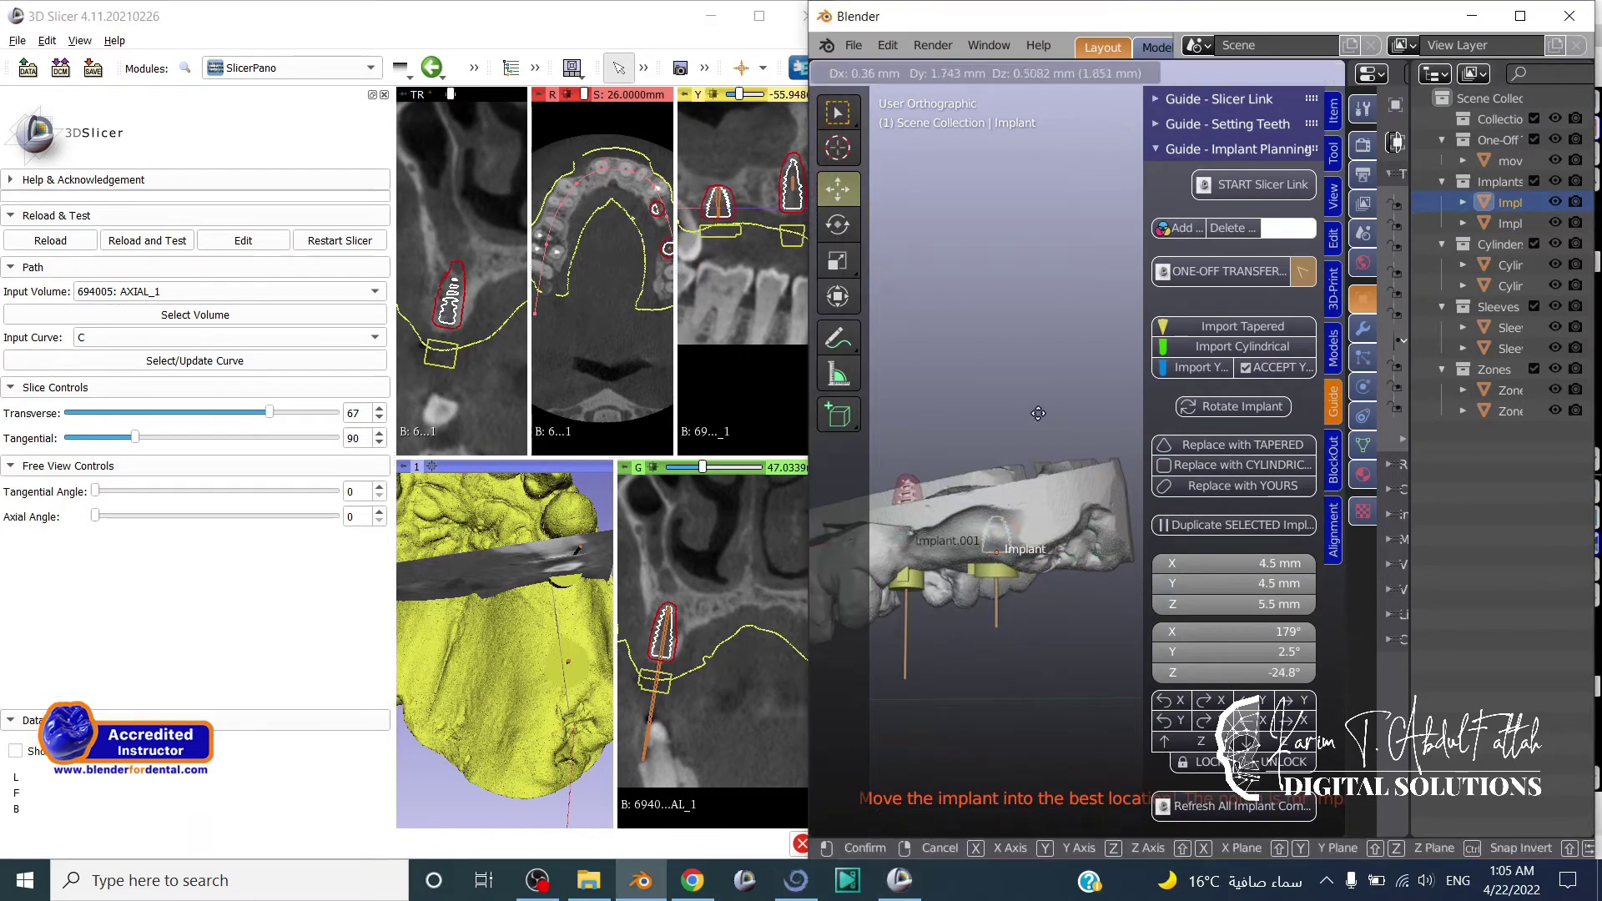
pyautogui.click(1031, 410)
pyautogui.click(470, 330)
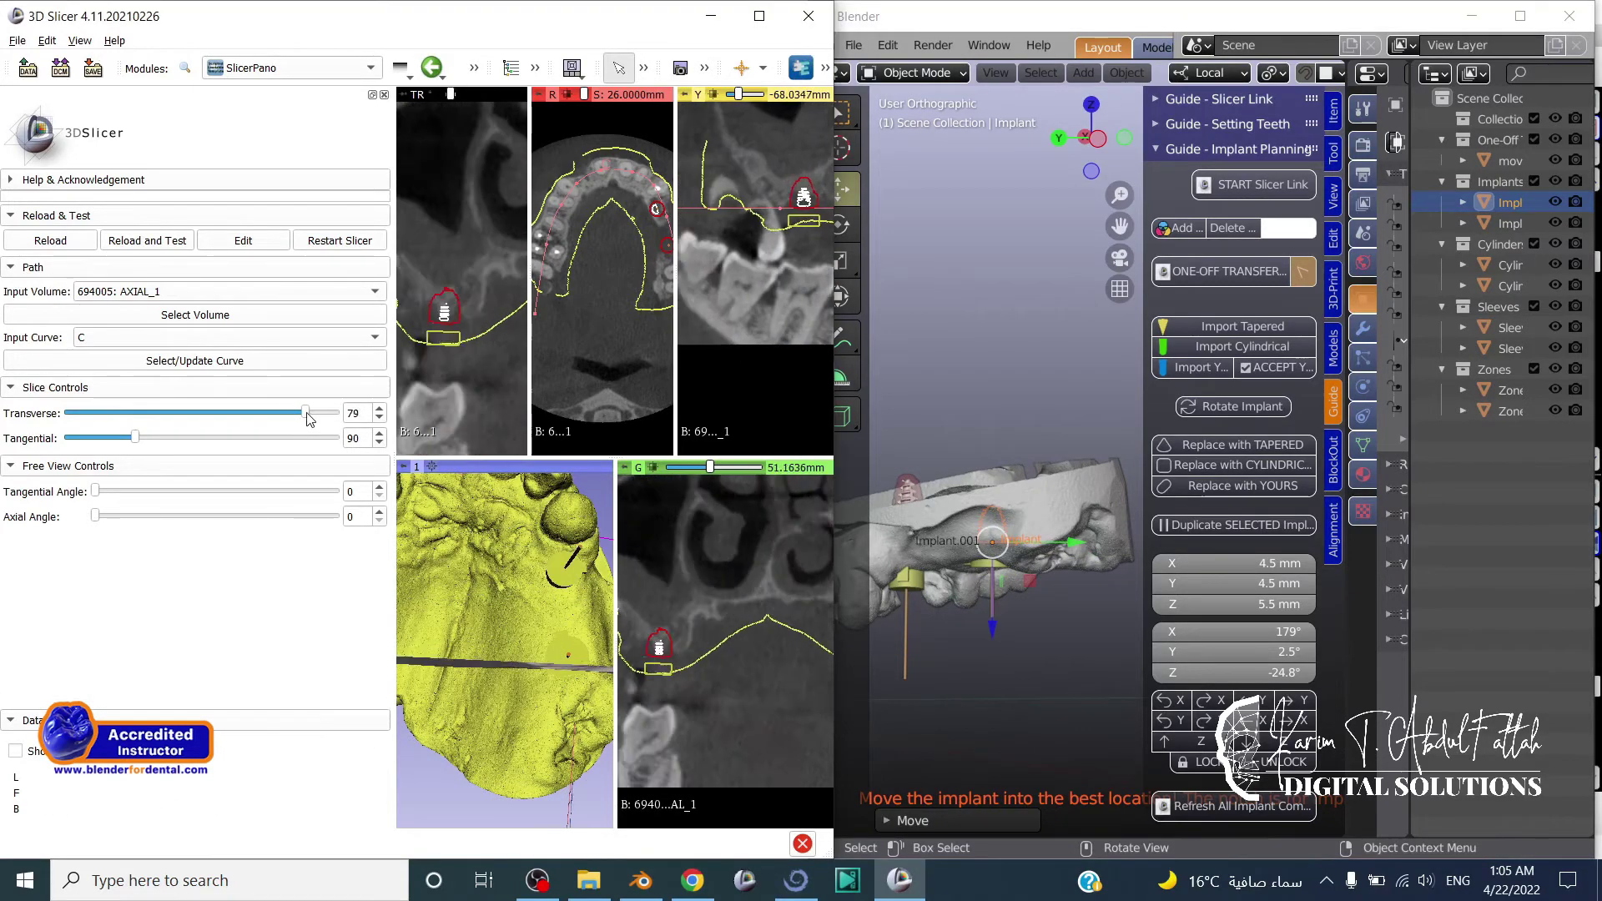
# Refine the second implant's position and tilt against the CT slices, with the Transverse slice set to 78.
pyautogui.moveTo(470, 330); pyautogui.dragTo(490, 328, button='middle')
pyautogui.scroll(-3, 490, 328)
pyautogui.scroll(3, 489, 328)
pyautogui.moveTo(1039, 417); pyautogui.dragTo(1041, 411)
pyautogui.scroll(-3, 747, 317)
pyautogui.click(744, 310)
pyautogui.scroll(8, 725, 331)
pyautogui.moveTo(723, 333); pyautogui.dragTo(738, 332, button='middle')
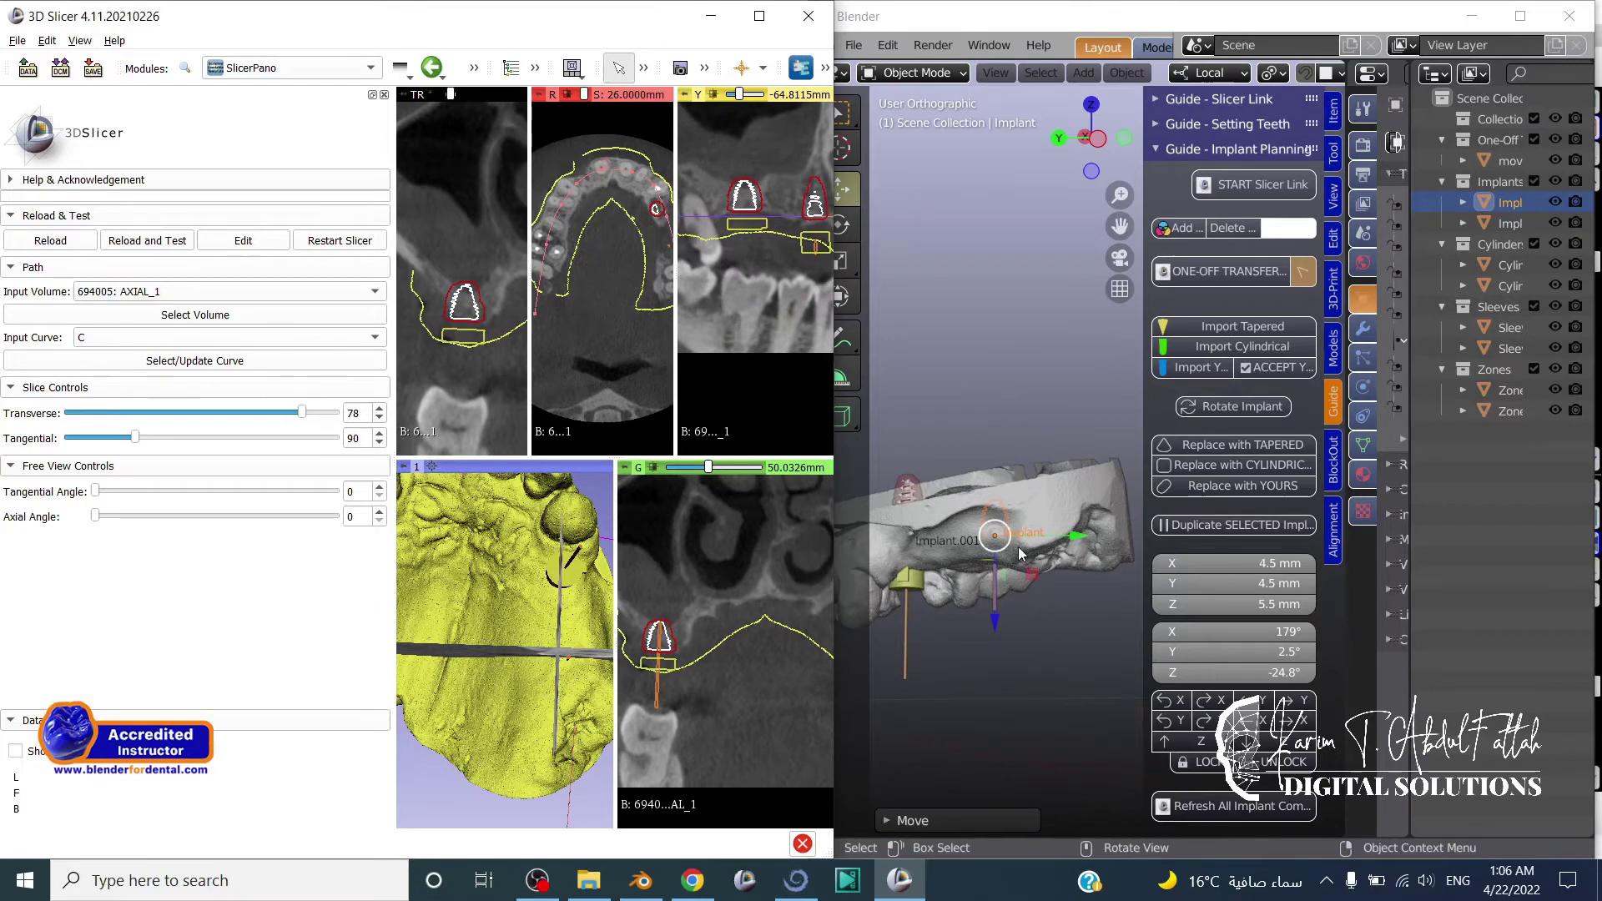
pyautogui.moveTo(1028, 559); pyautogui.dragTo(972, 488, button='middle')
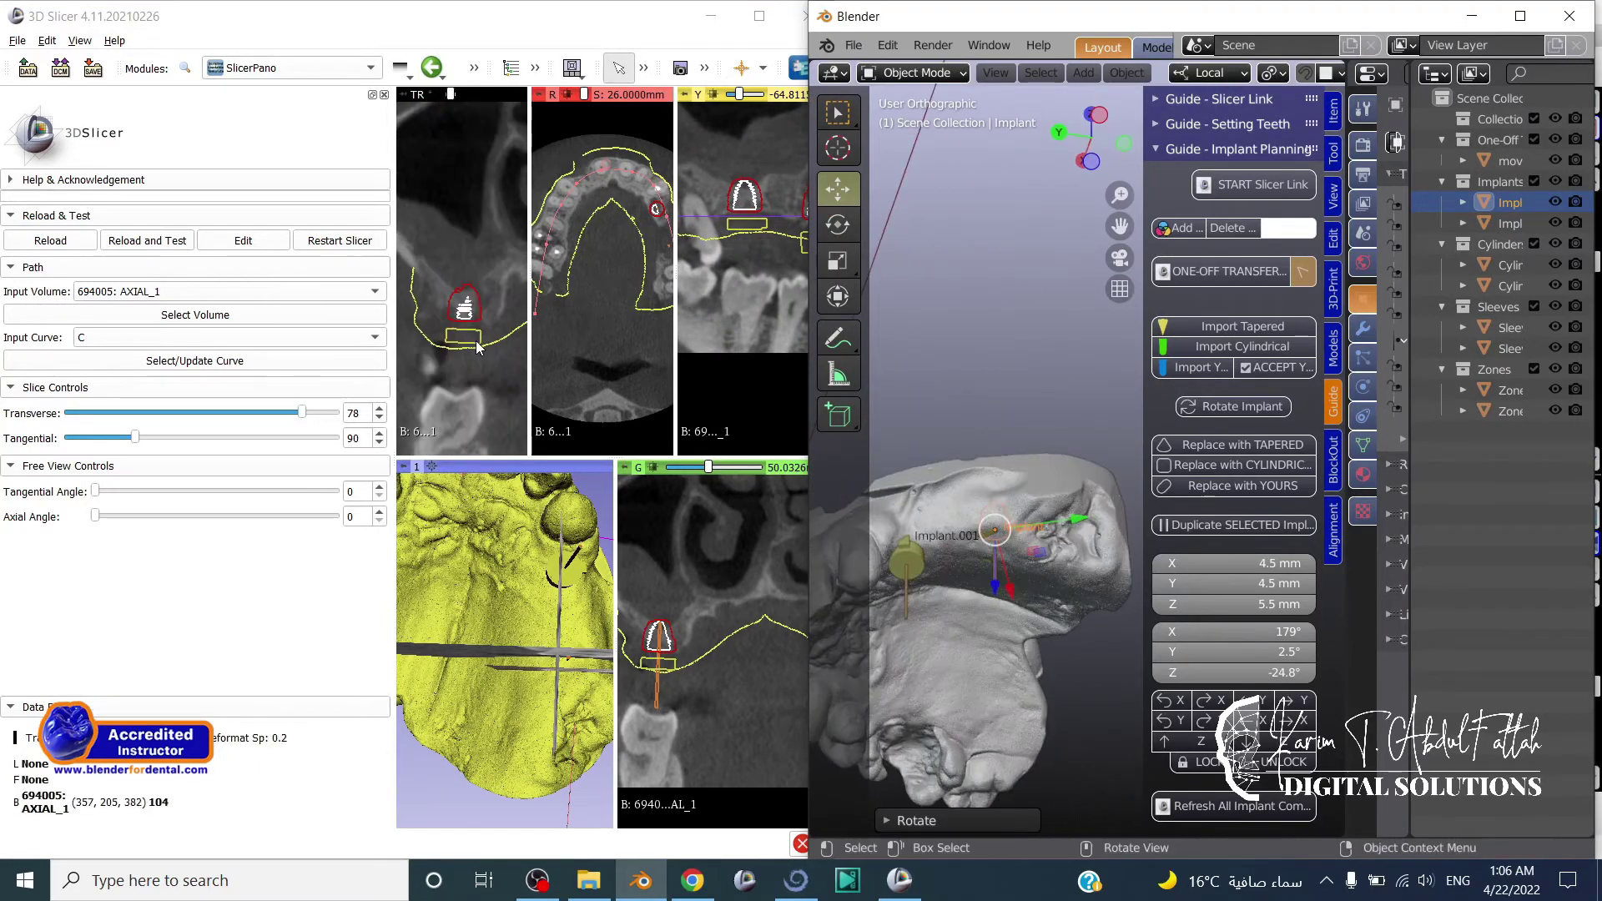
pyautogui.scroll(-3, 479, 348)
# Import a third tapered implant, size it 4 × 4 × 8 mm and move it into the bone behind the second implant.
pyautogui.click(1243, 326)
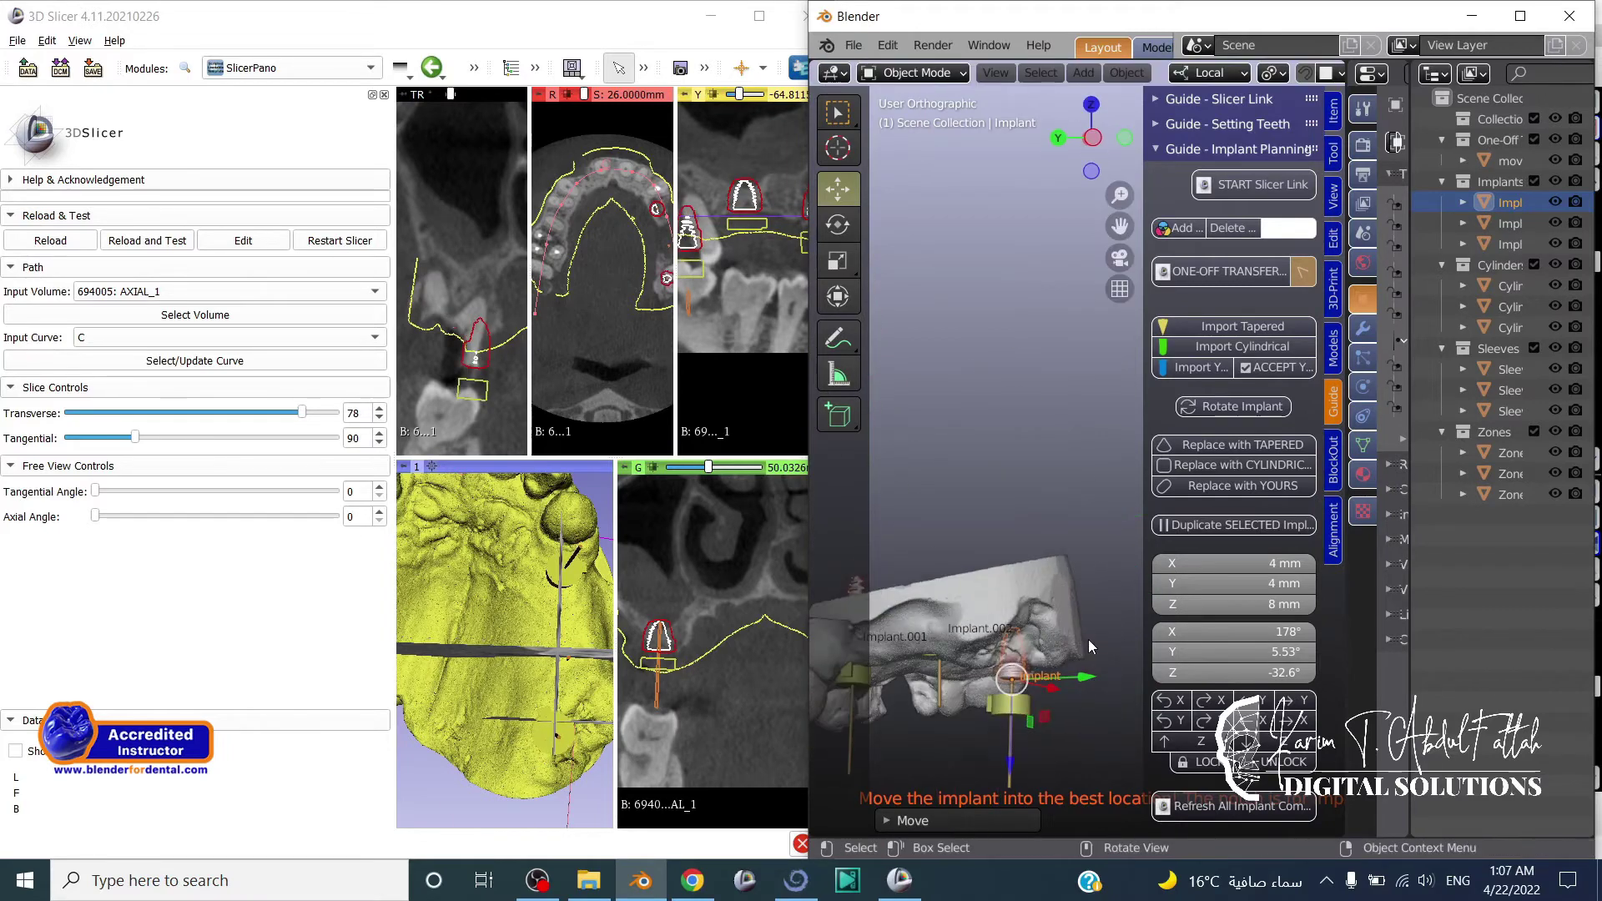
pyautogui.click(1029, 511)
pyautogui.click(758, 314)
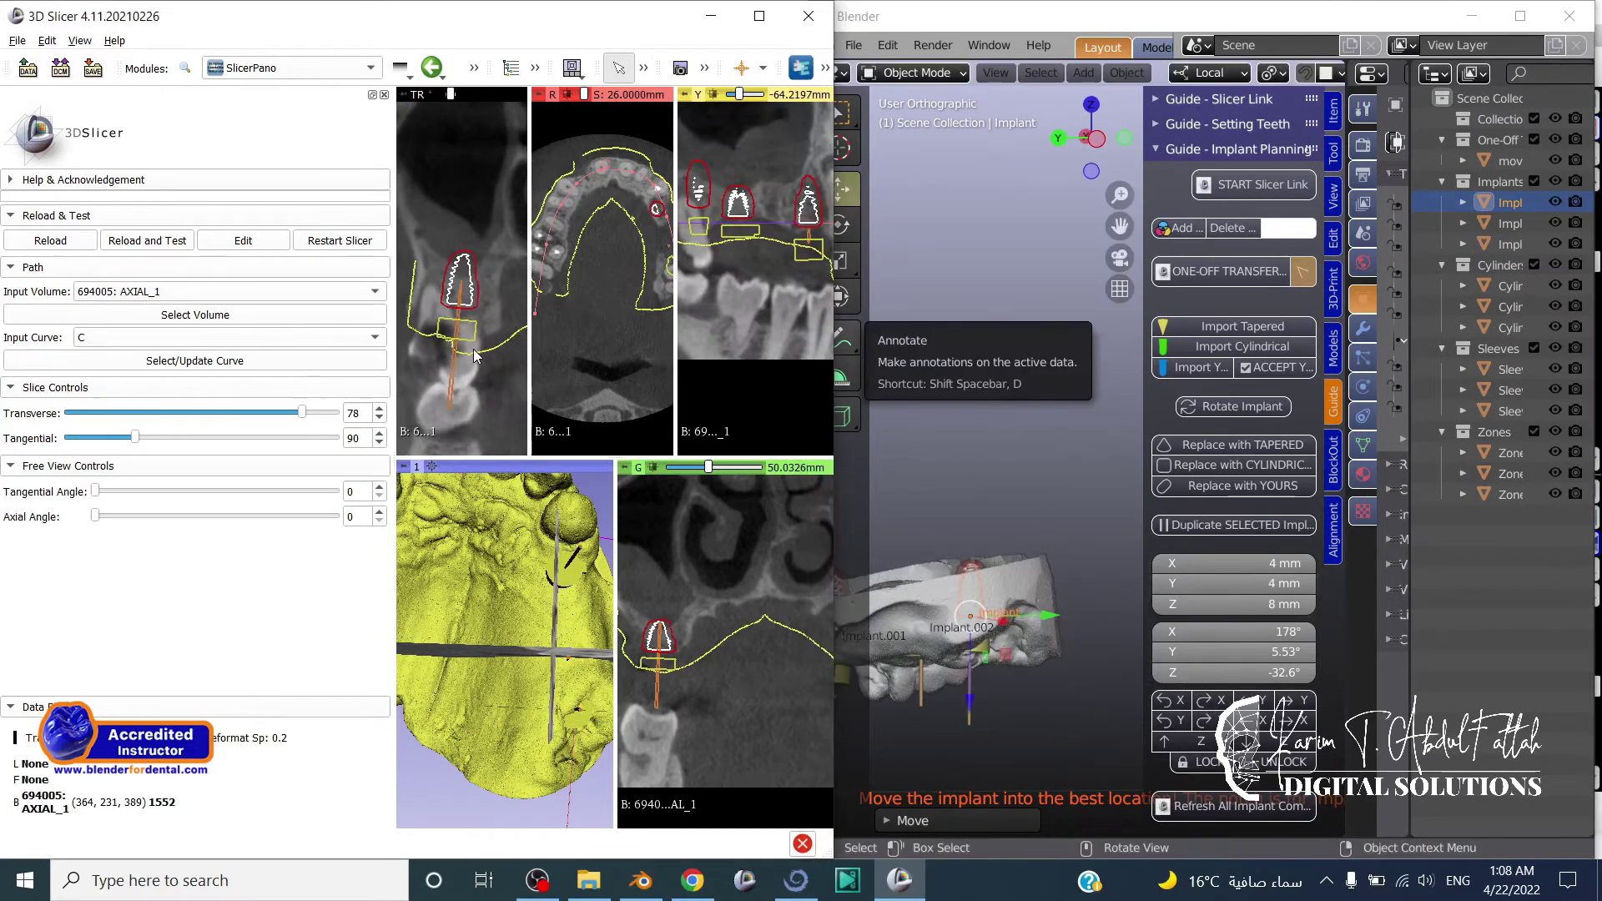
# Check the third implant on the coronal and axial CT slices and nudge it within the posterior ridge bone.
pyautogui.scroll(-8, 481, 354)
pyautogui.scroll(20, 786, 719)
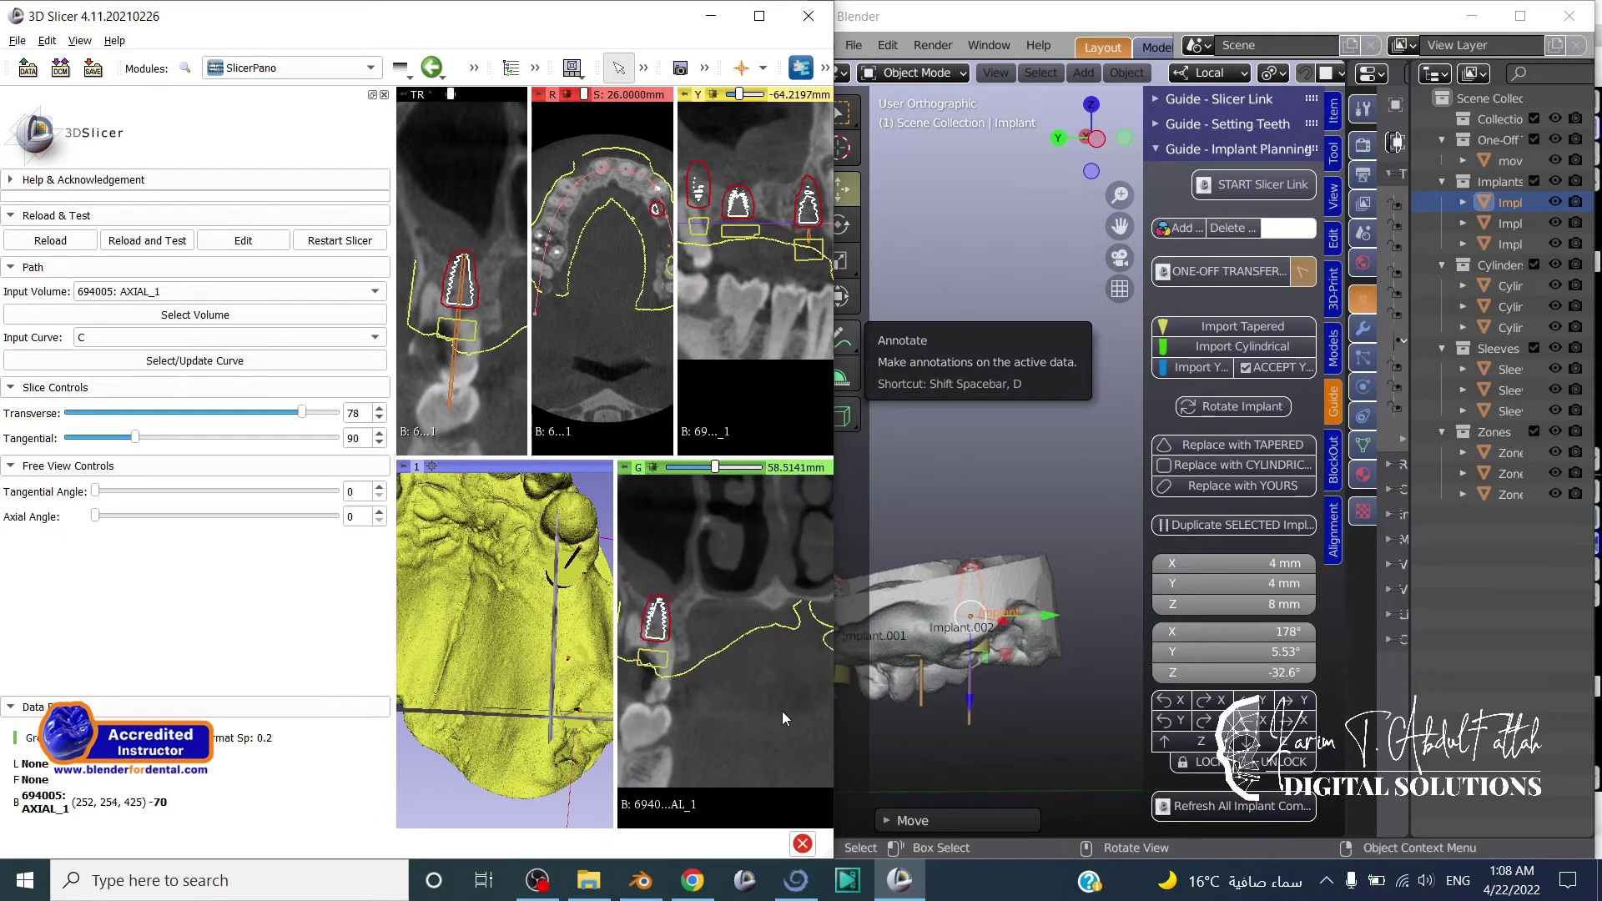
pyautogui.scroll(-3, 784, 718)
pyautogui.scroll(-5, 763, 320)
pyautogui.scroll(-1, 764, 314)
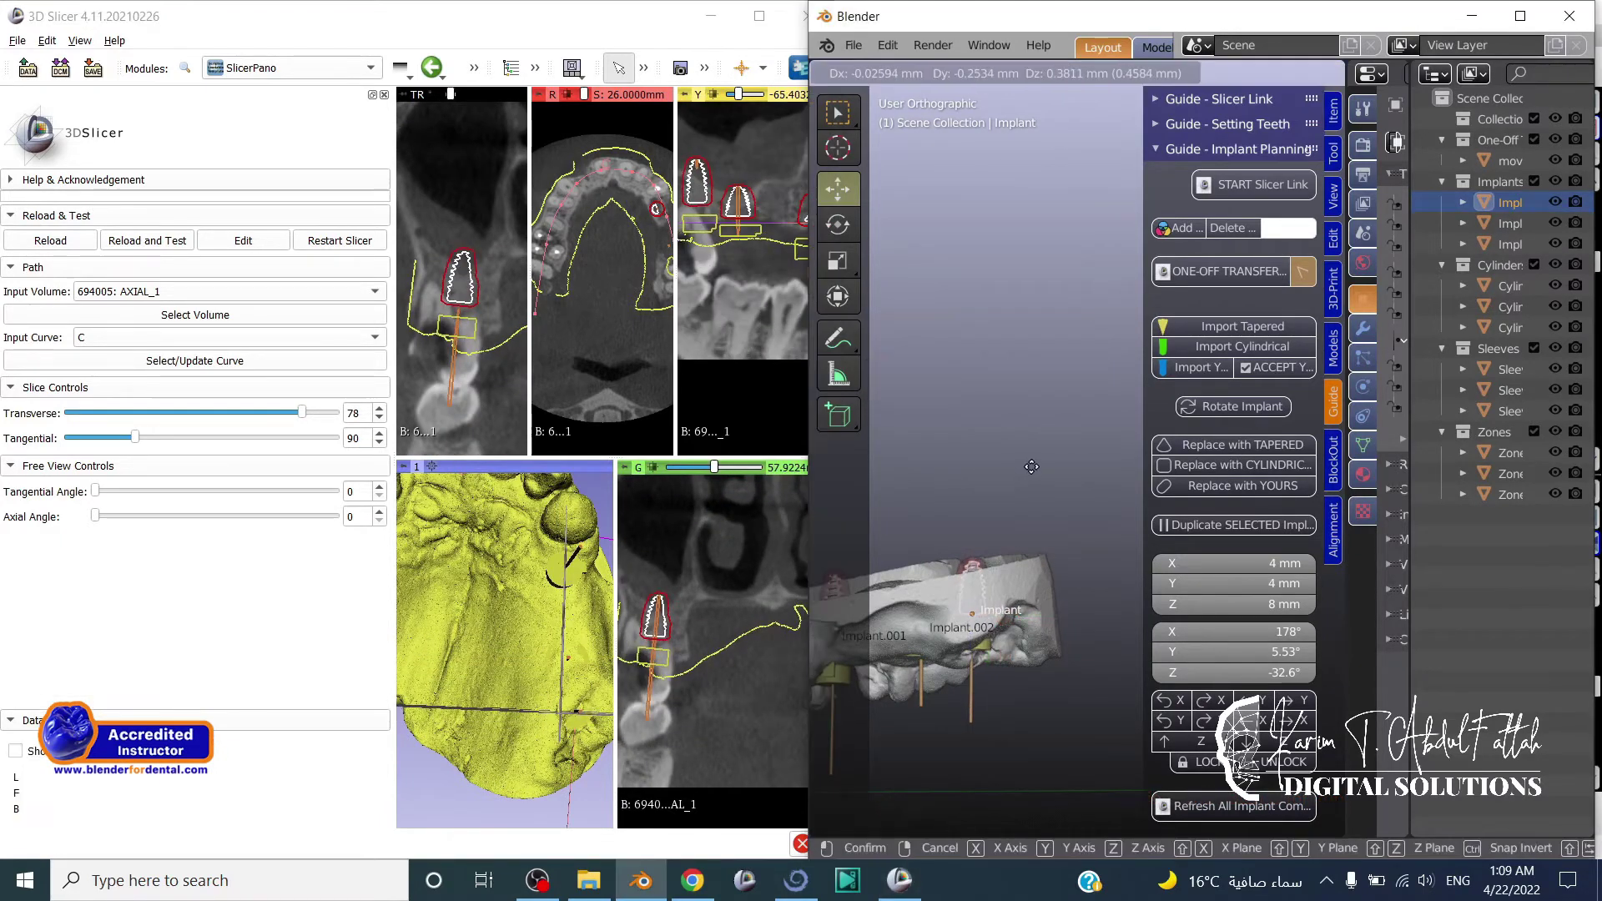
pyautogui.scroll(-10, 714, 568)
pyautogui.scroll(17, 718, 588)
pyautogui.scroll(-1, 805, 442)
# Save the planned case as "Implants in place" in the patient's case folder inside DDP on drive E.
pyautogui.moveTo(946, 648); pyautogui.dragTo(1073, 195, button='middle')
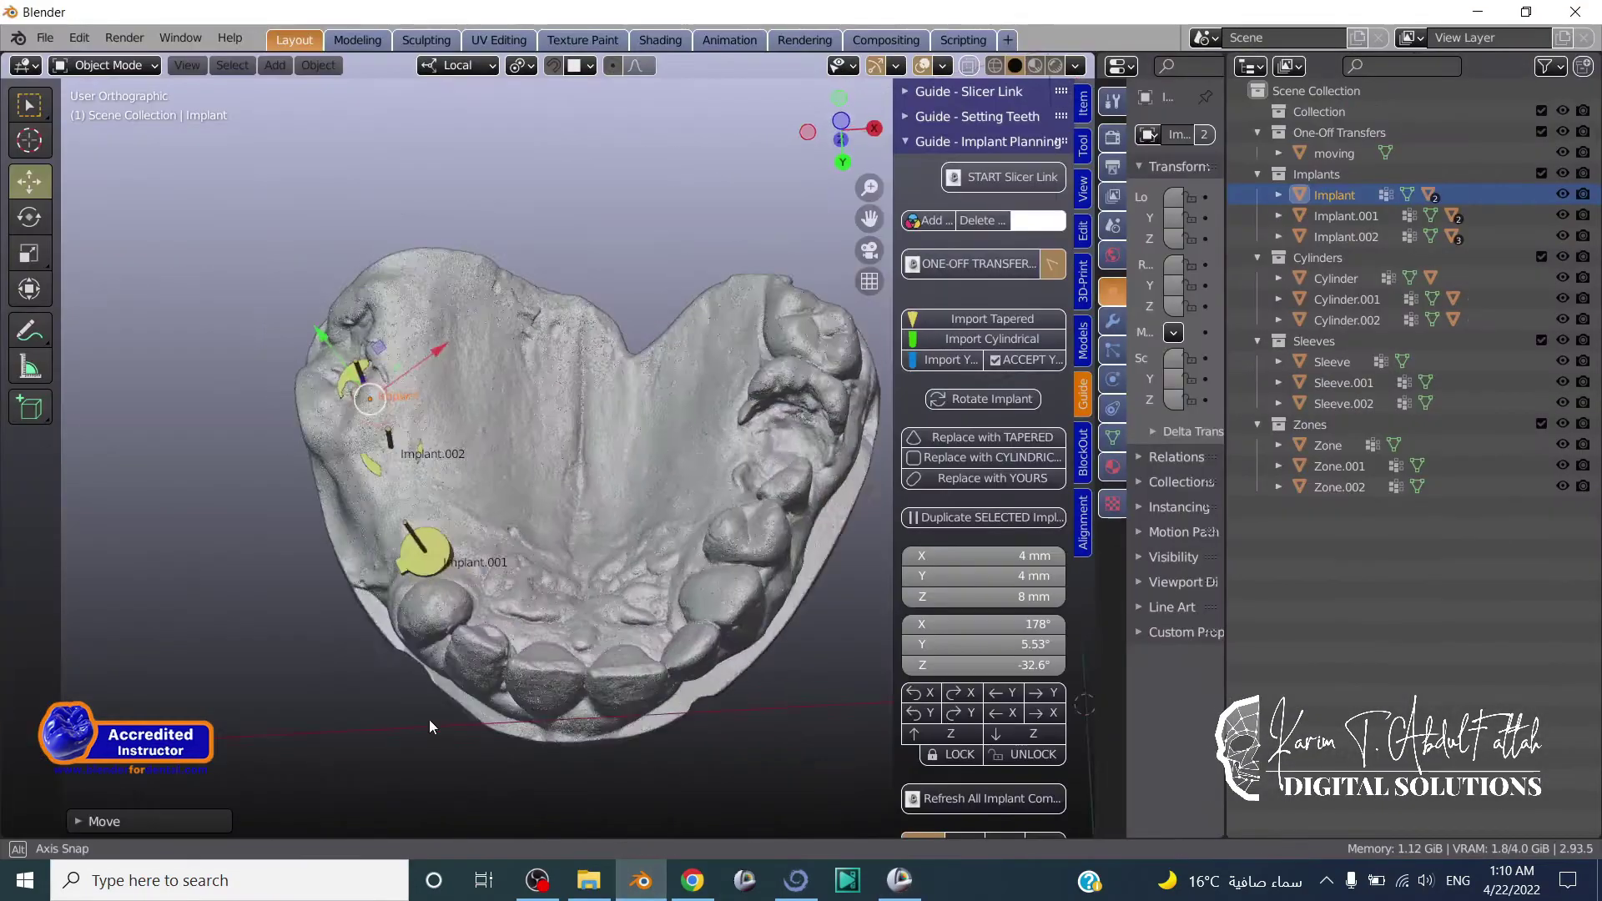
pyautogui.moveTo(429, 719); pyautogui.dragTo(392, 222, button='middle')
pyautogui.click(45, 38)
pyautogui.click(80, 197)
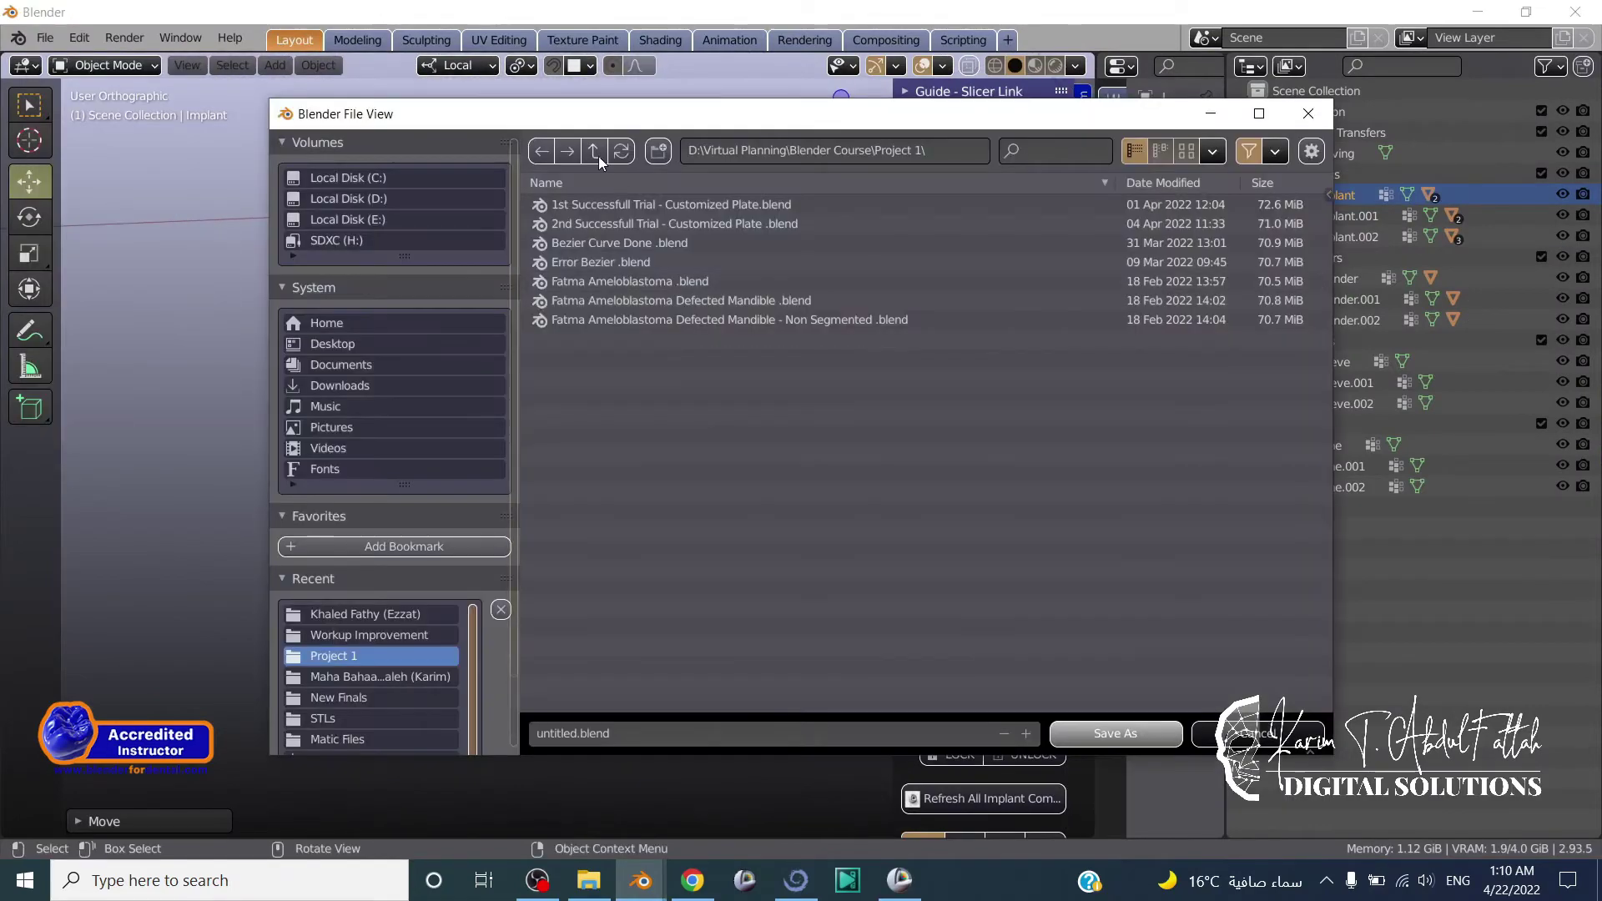
pyautogui.click(595, 151)
pyautogui.click(595, 152)
pyautogui.click(595, 152)
pyautogui.doubleClick(617, 243)
pyautogui.doubleClick(634, 300)
pyautogui.click(636, 732)
pyautogui.write('Impl')
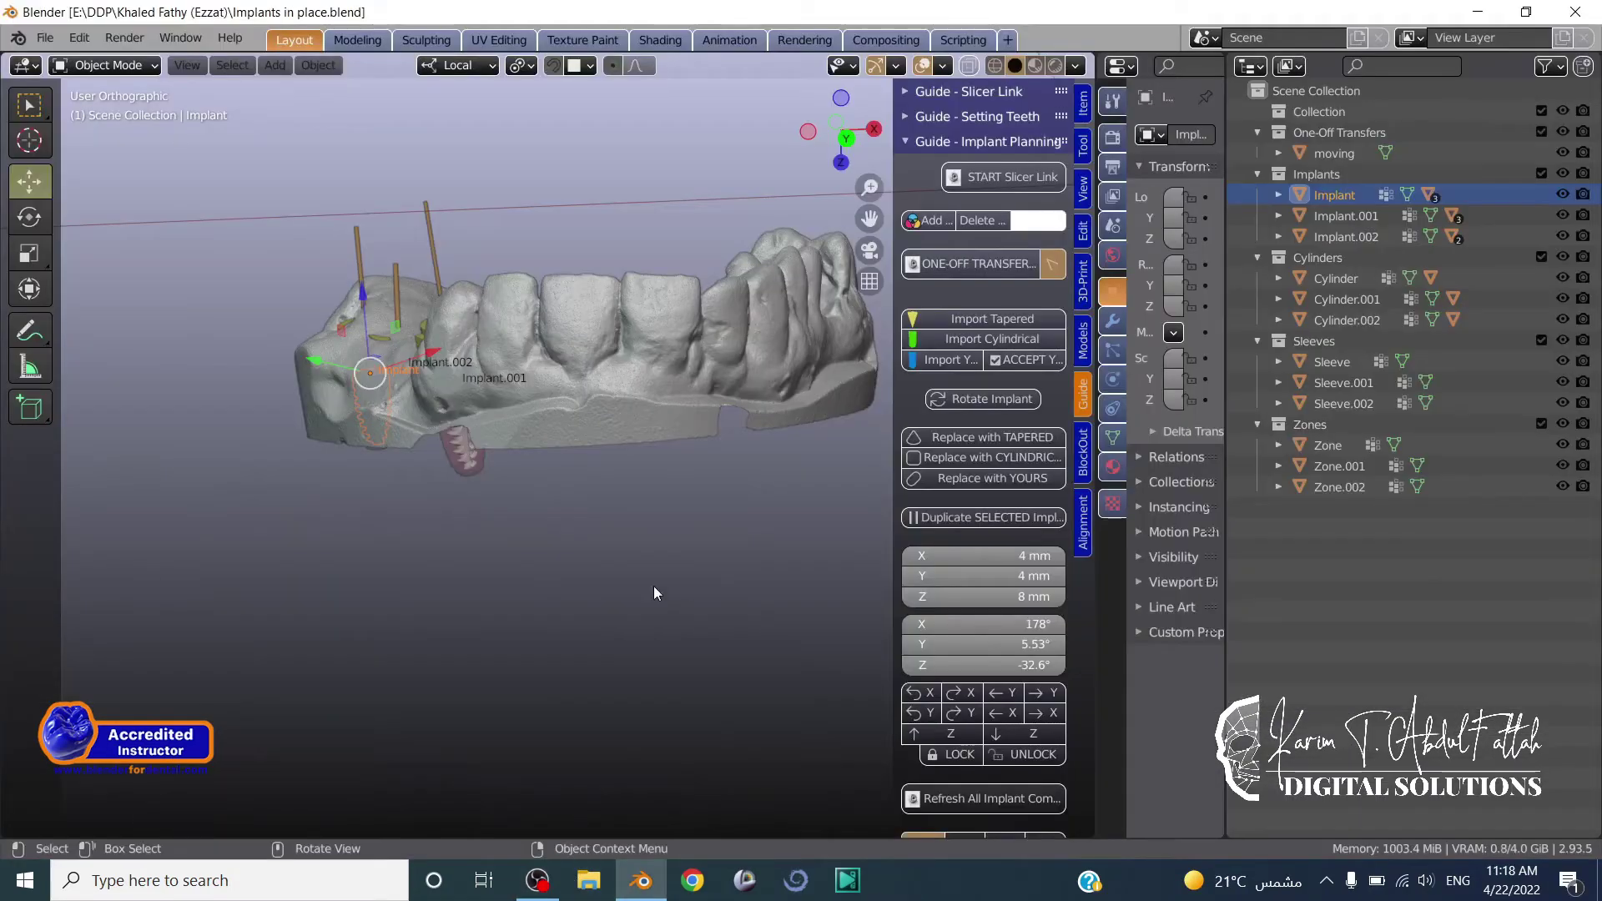
# Name the cast as the upper model in the BlockOut module and create its offset model.
pyautogui.moveTo(653, 586); pyautogui.dragTo(661, 631, button='middle')
pyautogui.click(1082, 450)
pyautogui.click(941, 224)
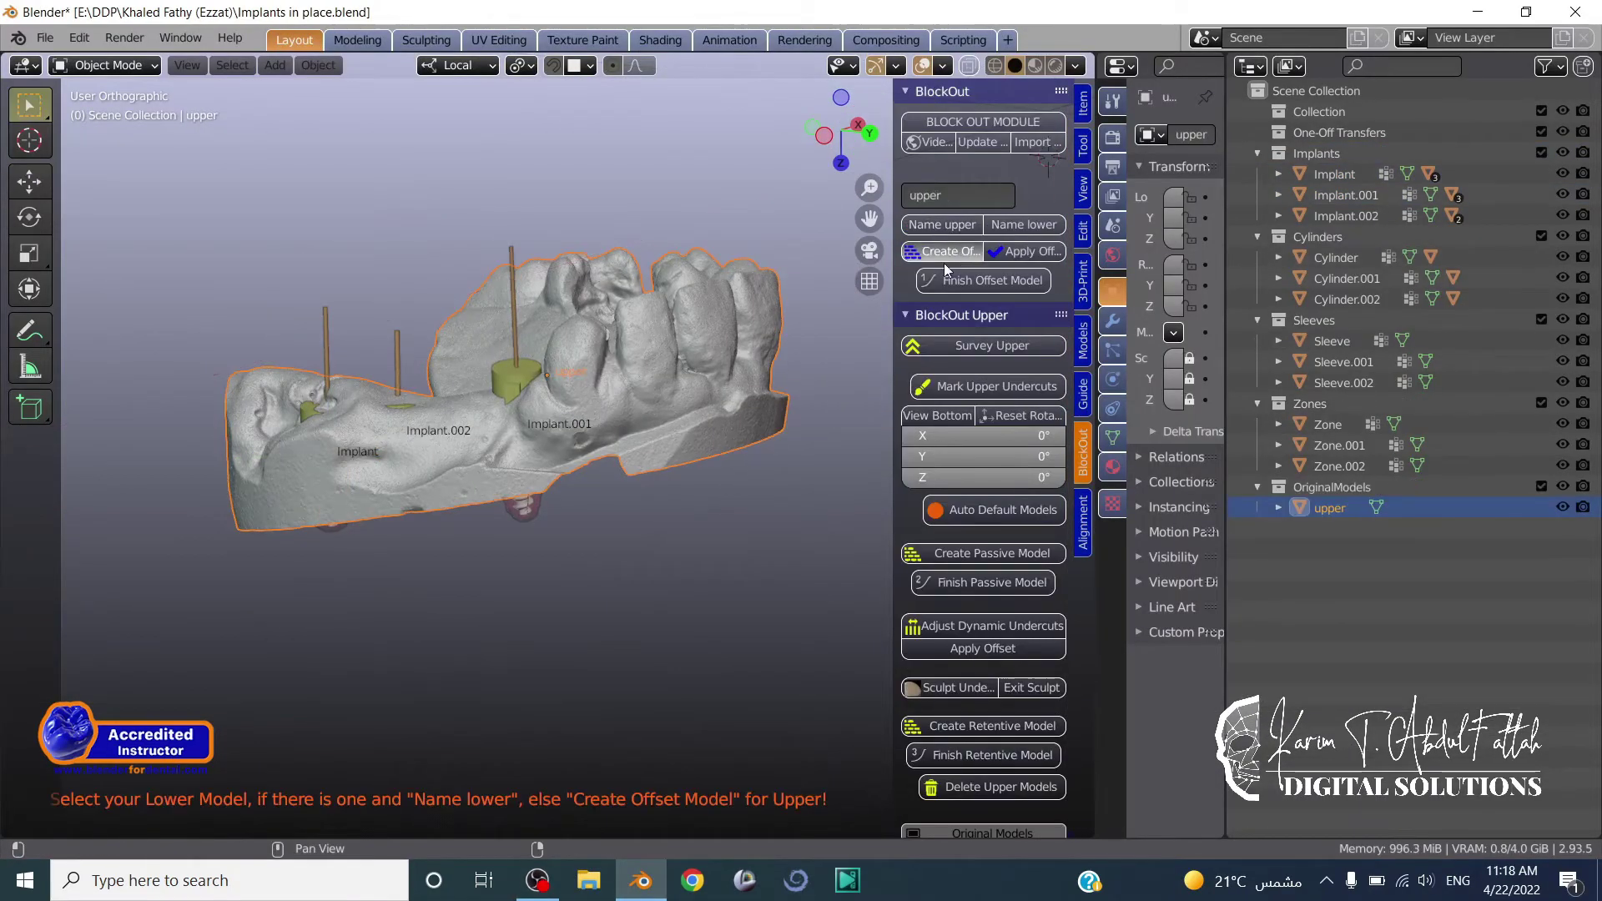
pyautogui.click(946, 251)
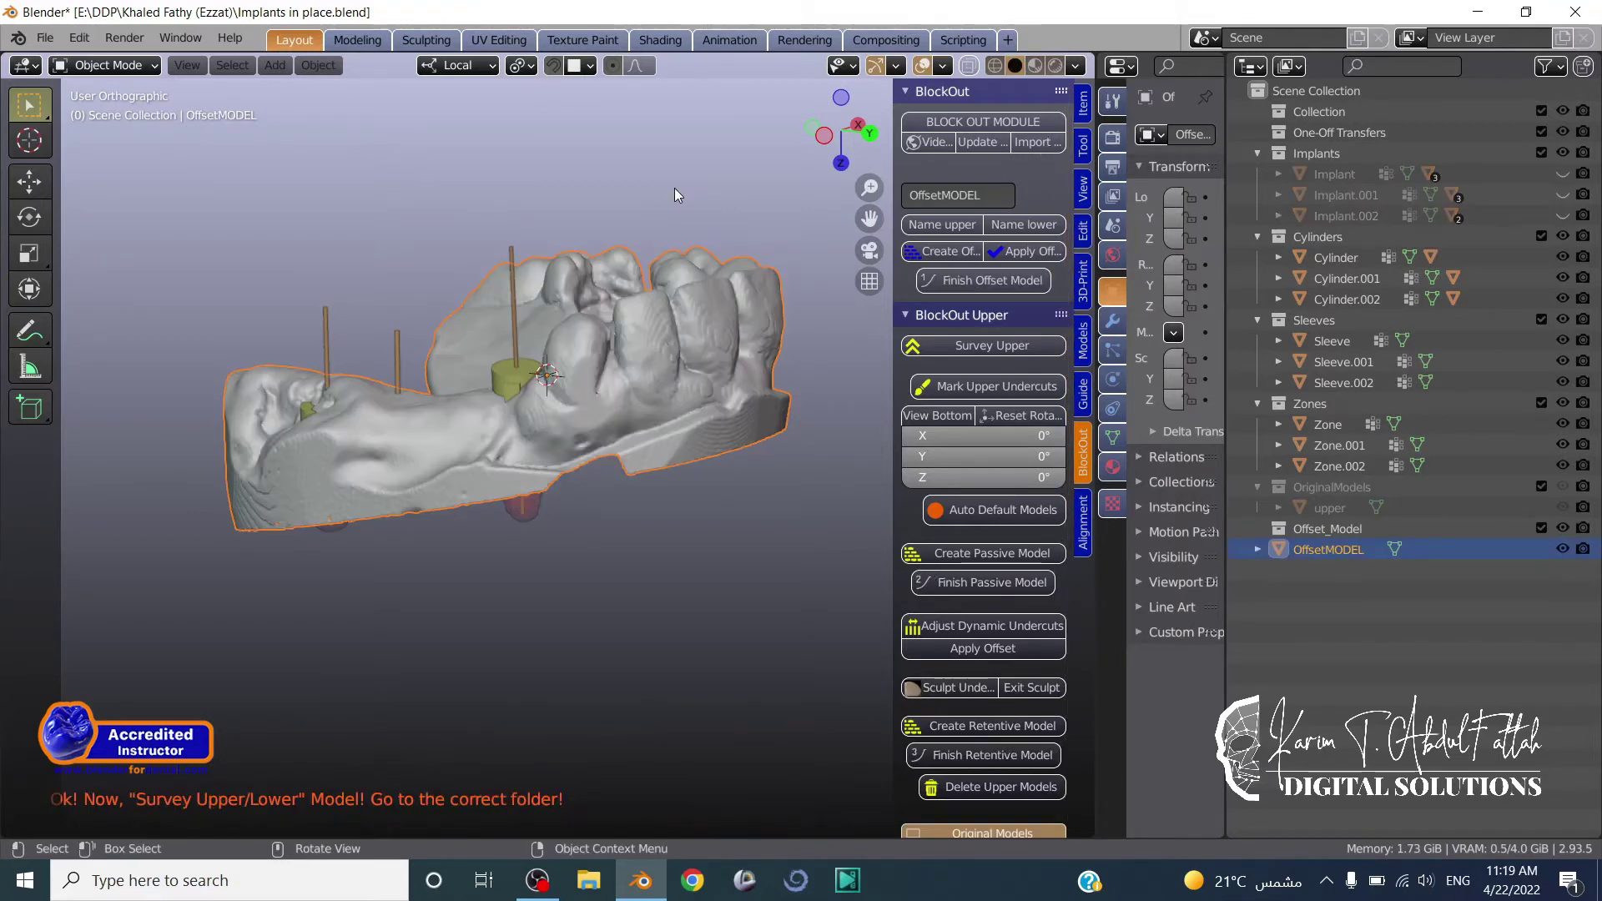
# Survey the upper offset model from the occlusal direction and mark its undercuts.
pyautogui.click(991, 347)
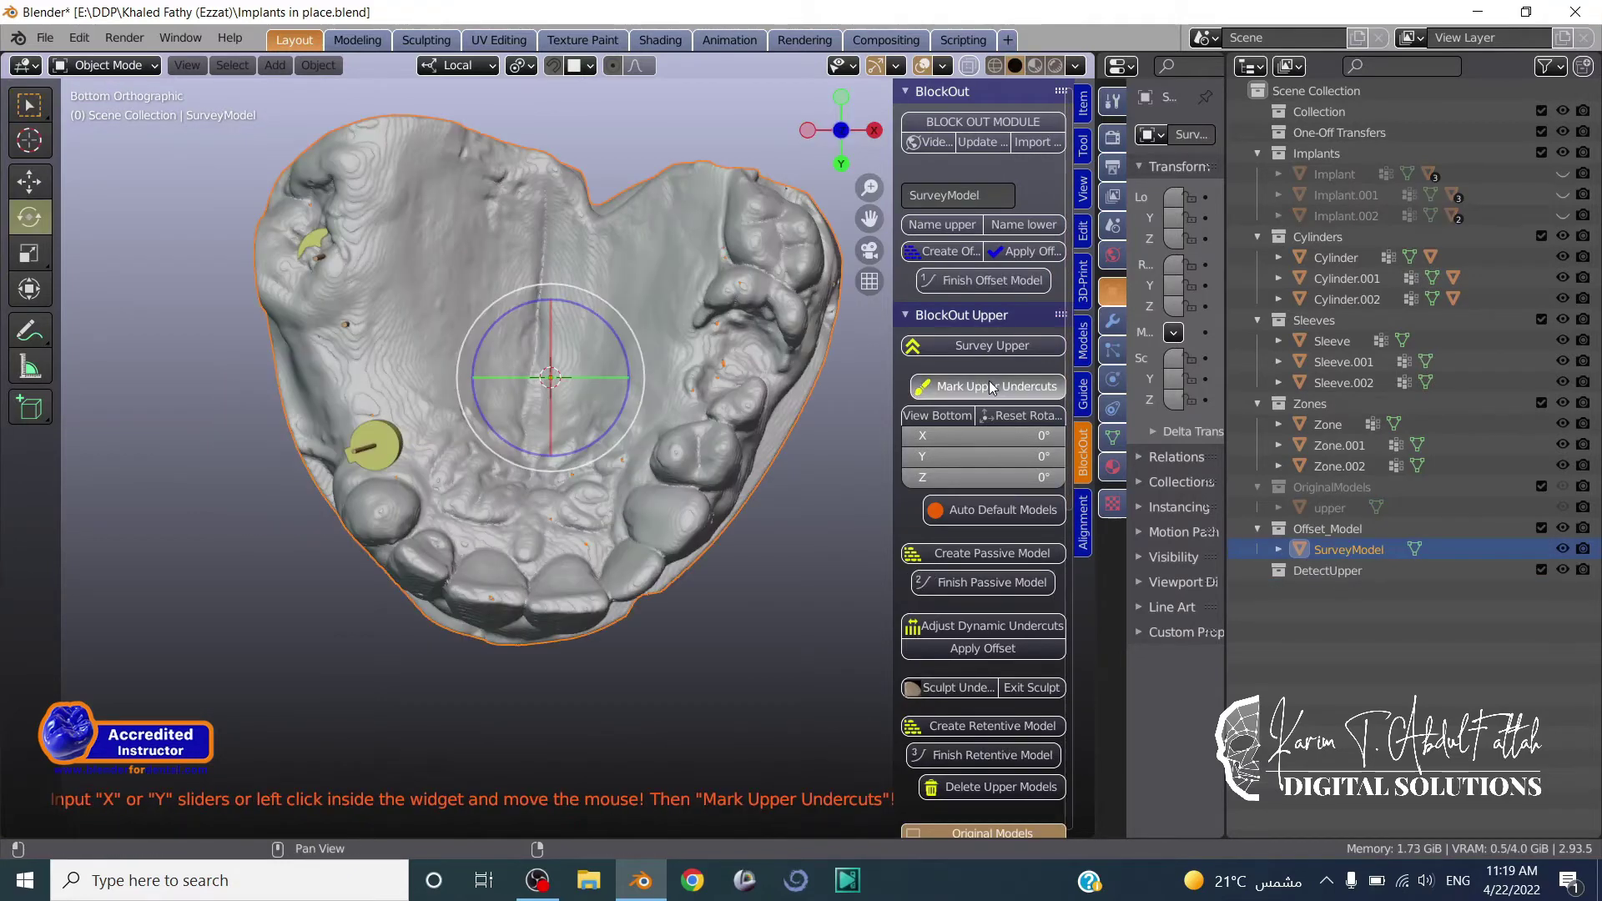
pyautogui.click(989, 378)
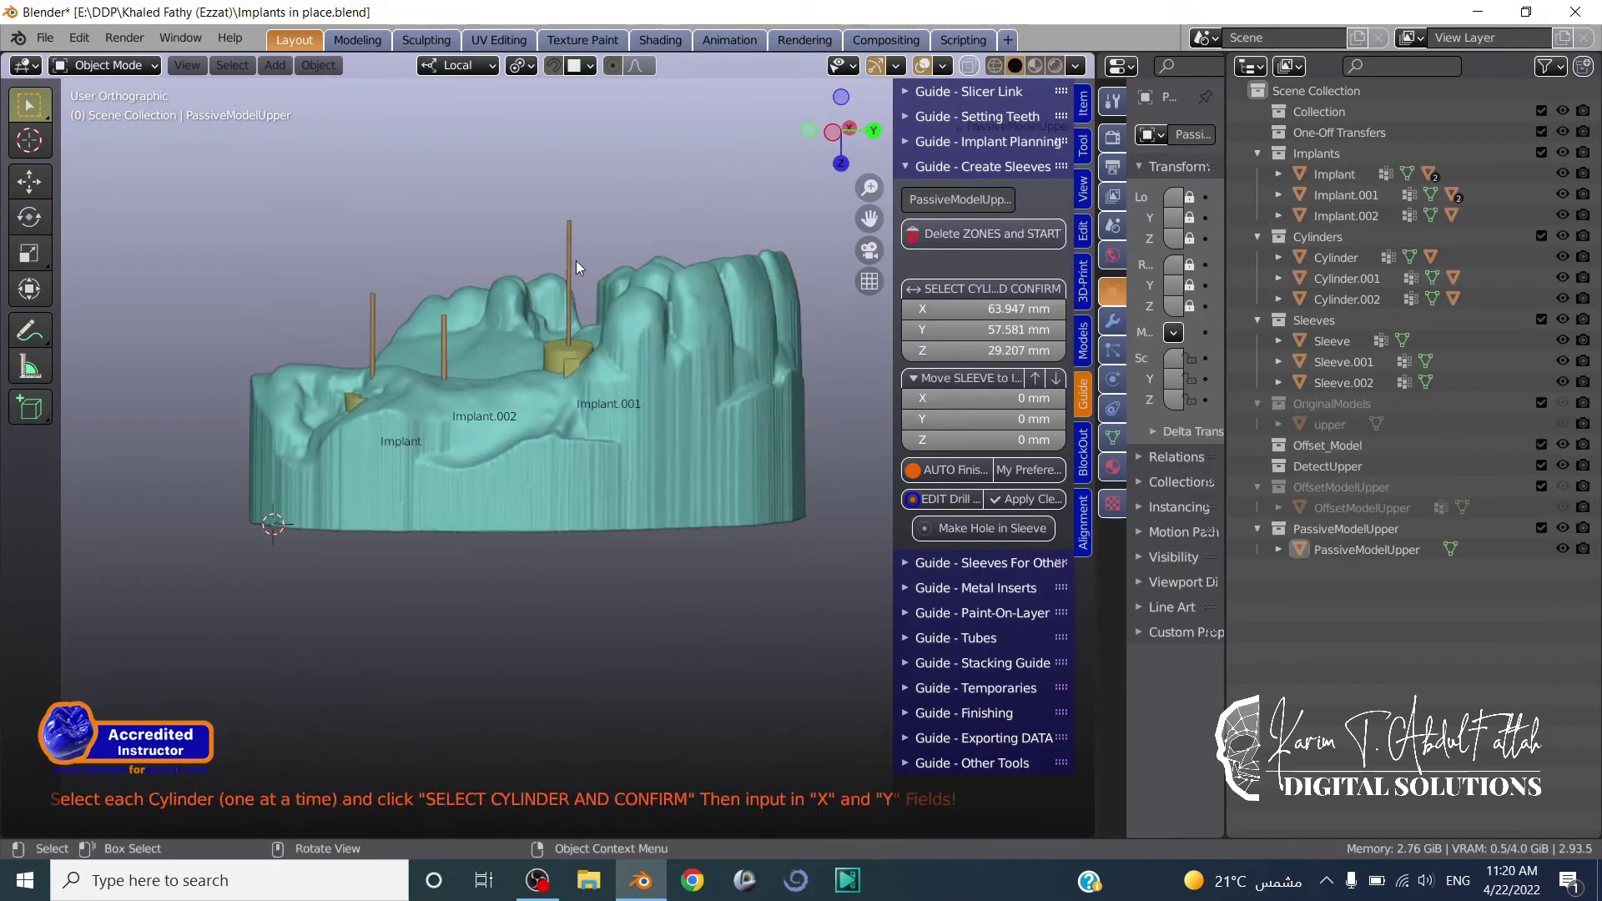
# Set the drill diameter on the front implant's cylinder and offset its sleeve 9.5 mm from the implant.
pyautogui.click(949, 291)
pyautogui.doubleClick(967, 308)
pyautogui.write('5')
pyautogui.press('Tab')
pyautogui.click(967, 378)
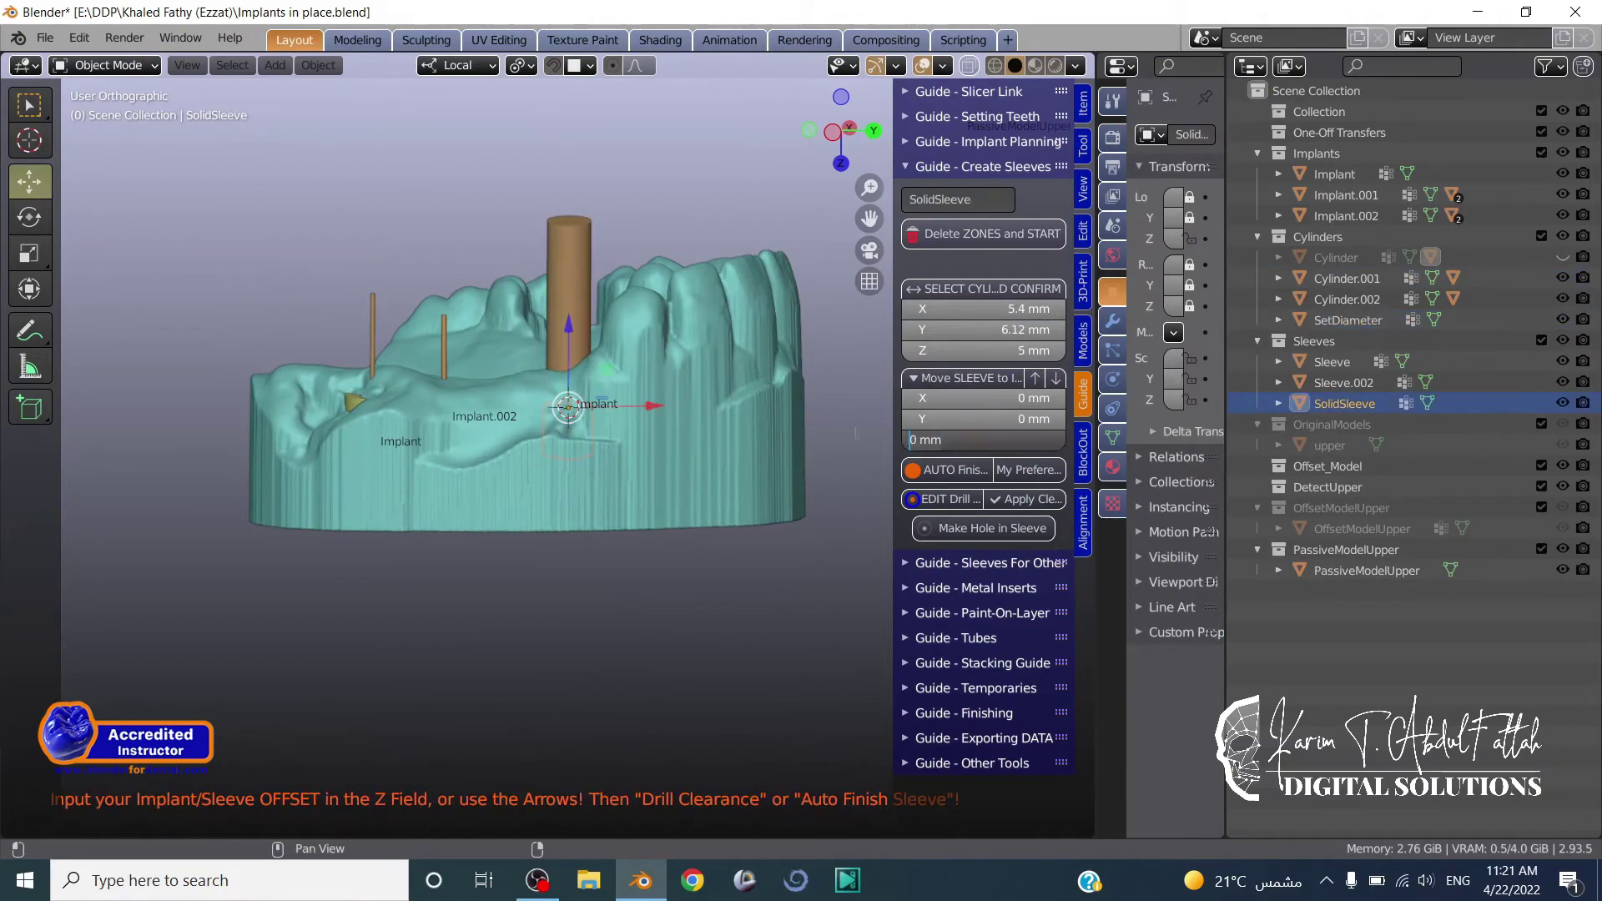
pyautogui.write('9.5')
# Scale the front implant's sleeve in X and Y to about 6.7 × 7.6 mm and set its height to 4 mm.
pyautogui.moveTo(651, 359); pyautogui.dragTo(658, 454, button='middle')
pyautogui.press('s')
pyautogui.hotkey('shift', 'z')
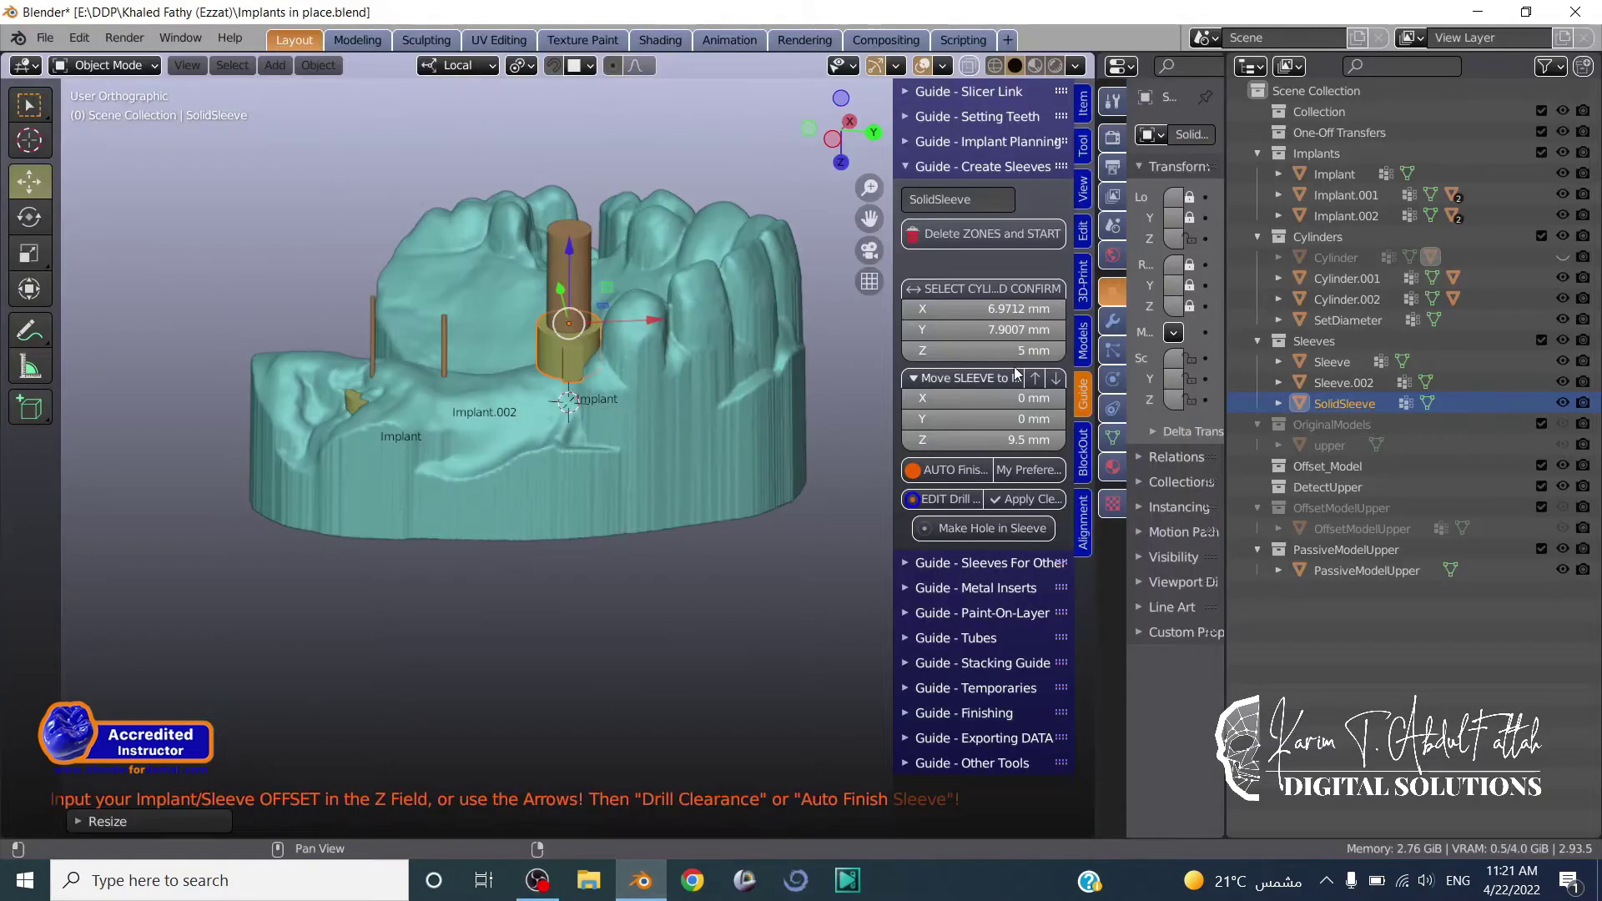
pyautogui.moveTo(667, 442)
pyautogui.mouseDown(button='middle')
pyautogui.moveTo(686, 460)
pyautogui.moveTo(656, 436)
pyautogui.mouseUp(button='middle')
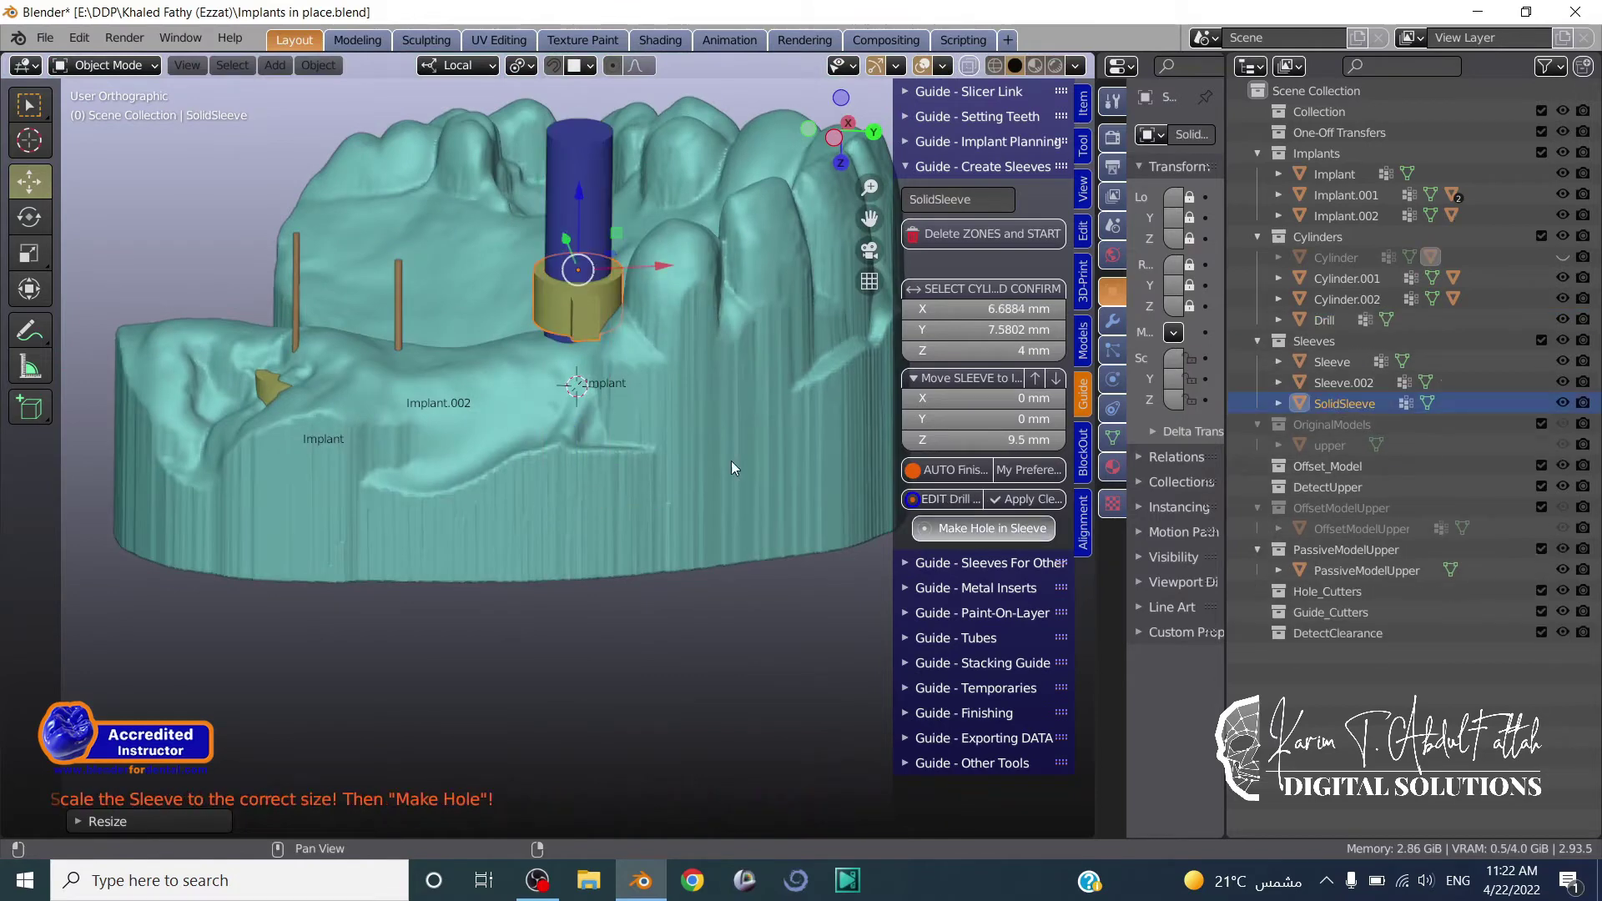
pyautogui.press('Return')
pyautogui.click(962, 350)
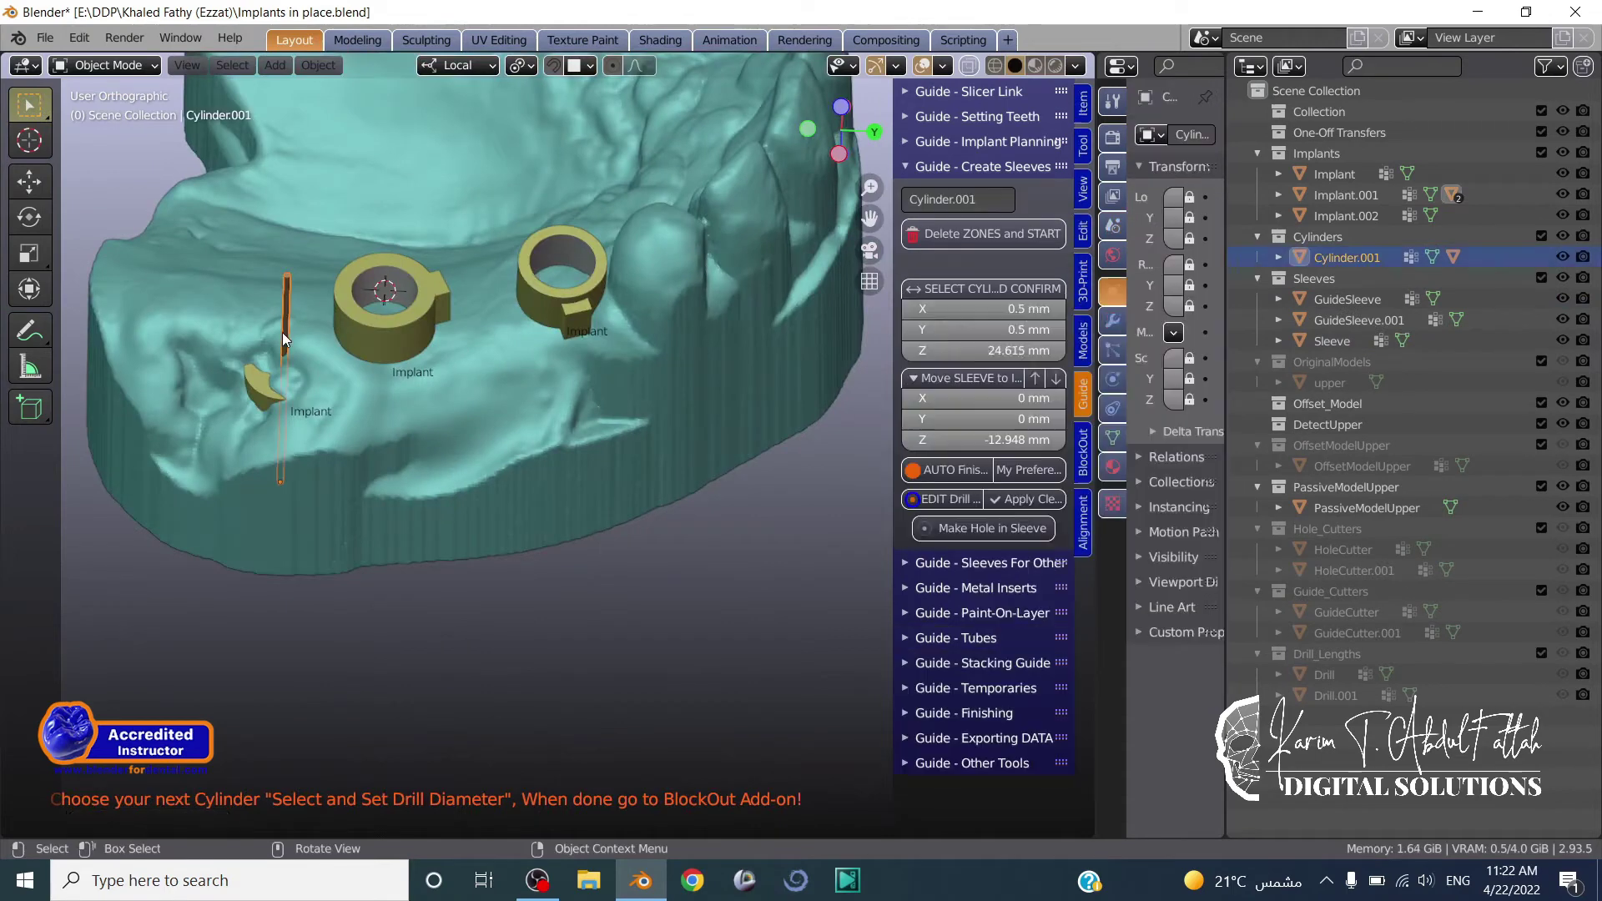
# Build the rearmost implant's sleeve with a 4.8 mm drill diameter, 4 mm height and 9.5 mm offset, and cut its hole.
pyautogui.click(978, 289)
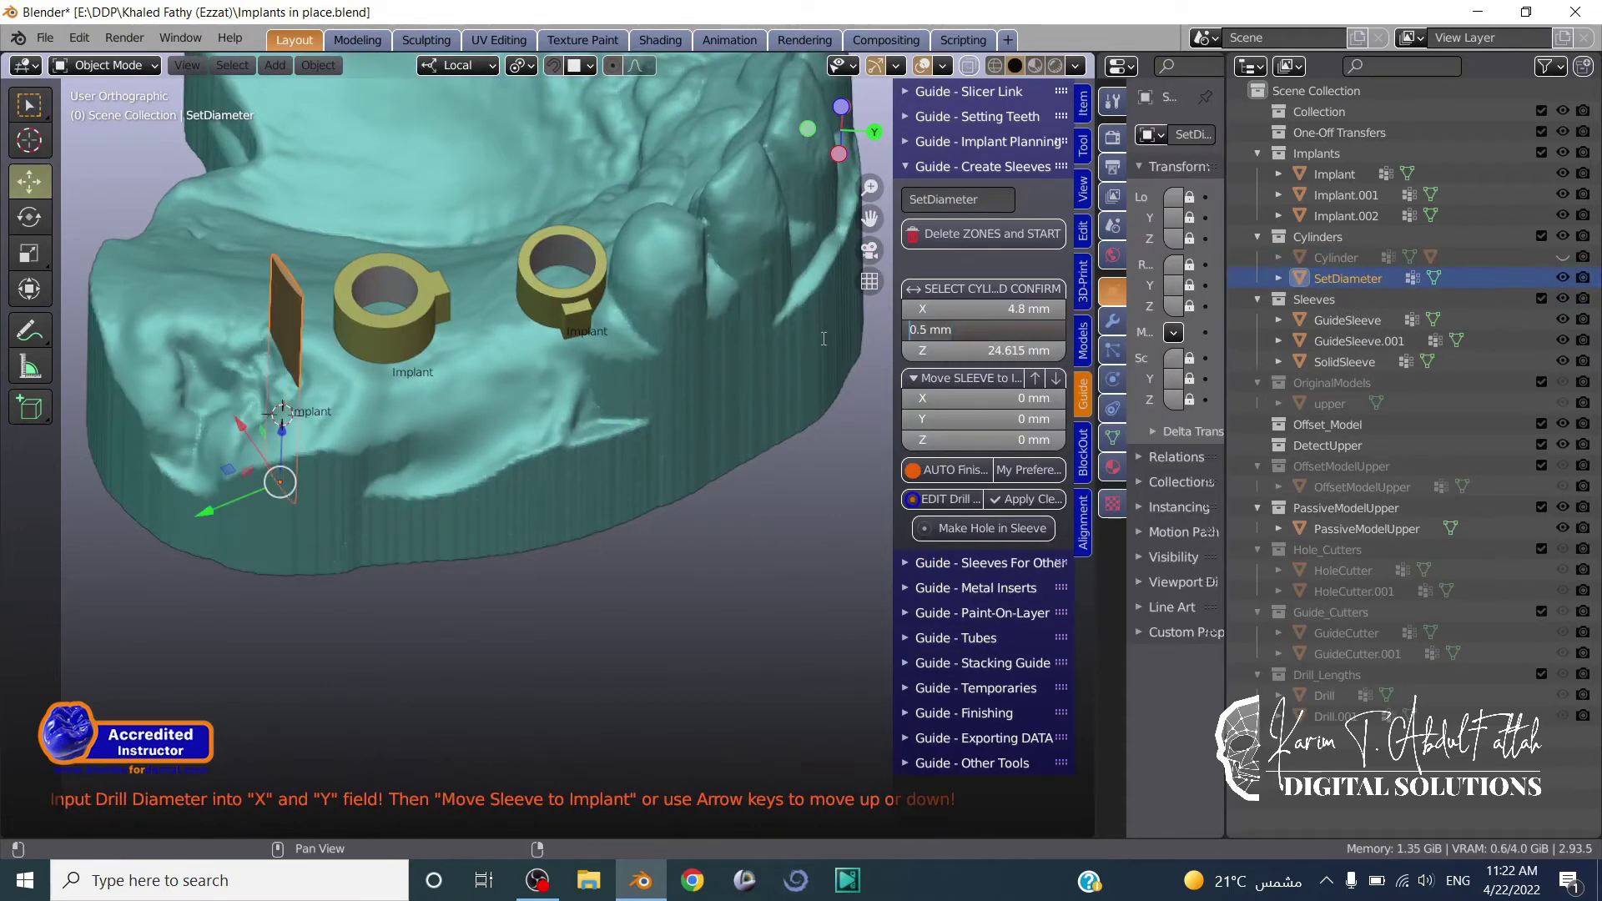
pyautogui.press('Return')
pyautogui.moveTo(806, 435); pyautogui.dragTo(332, 566, button='middle')
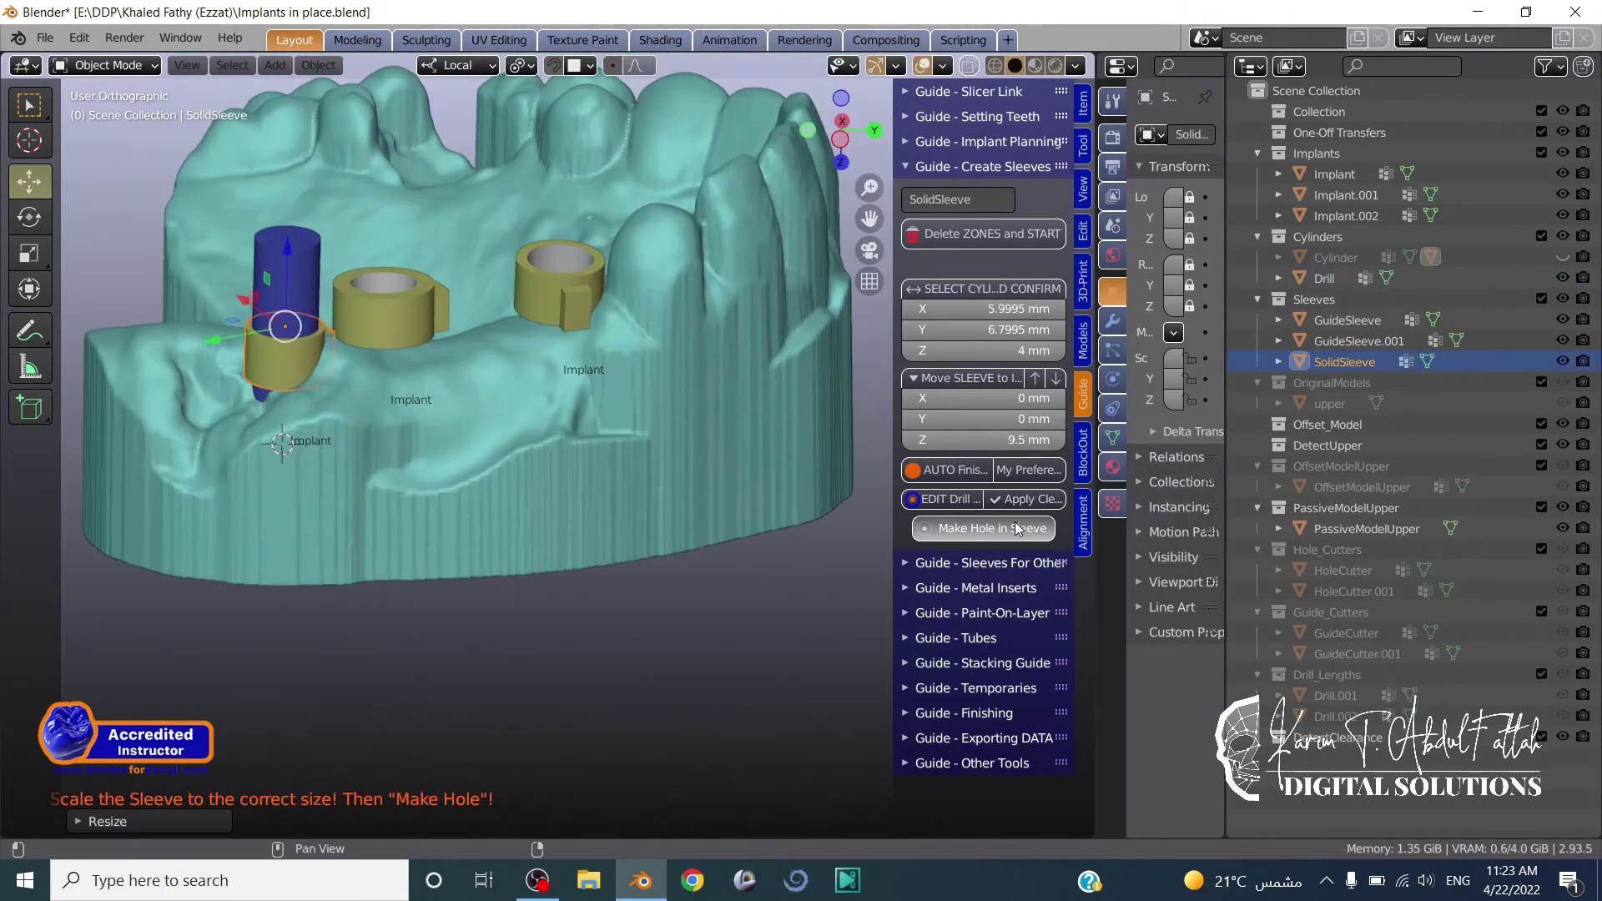
pyautogui.click(1016, 528)
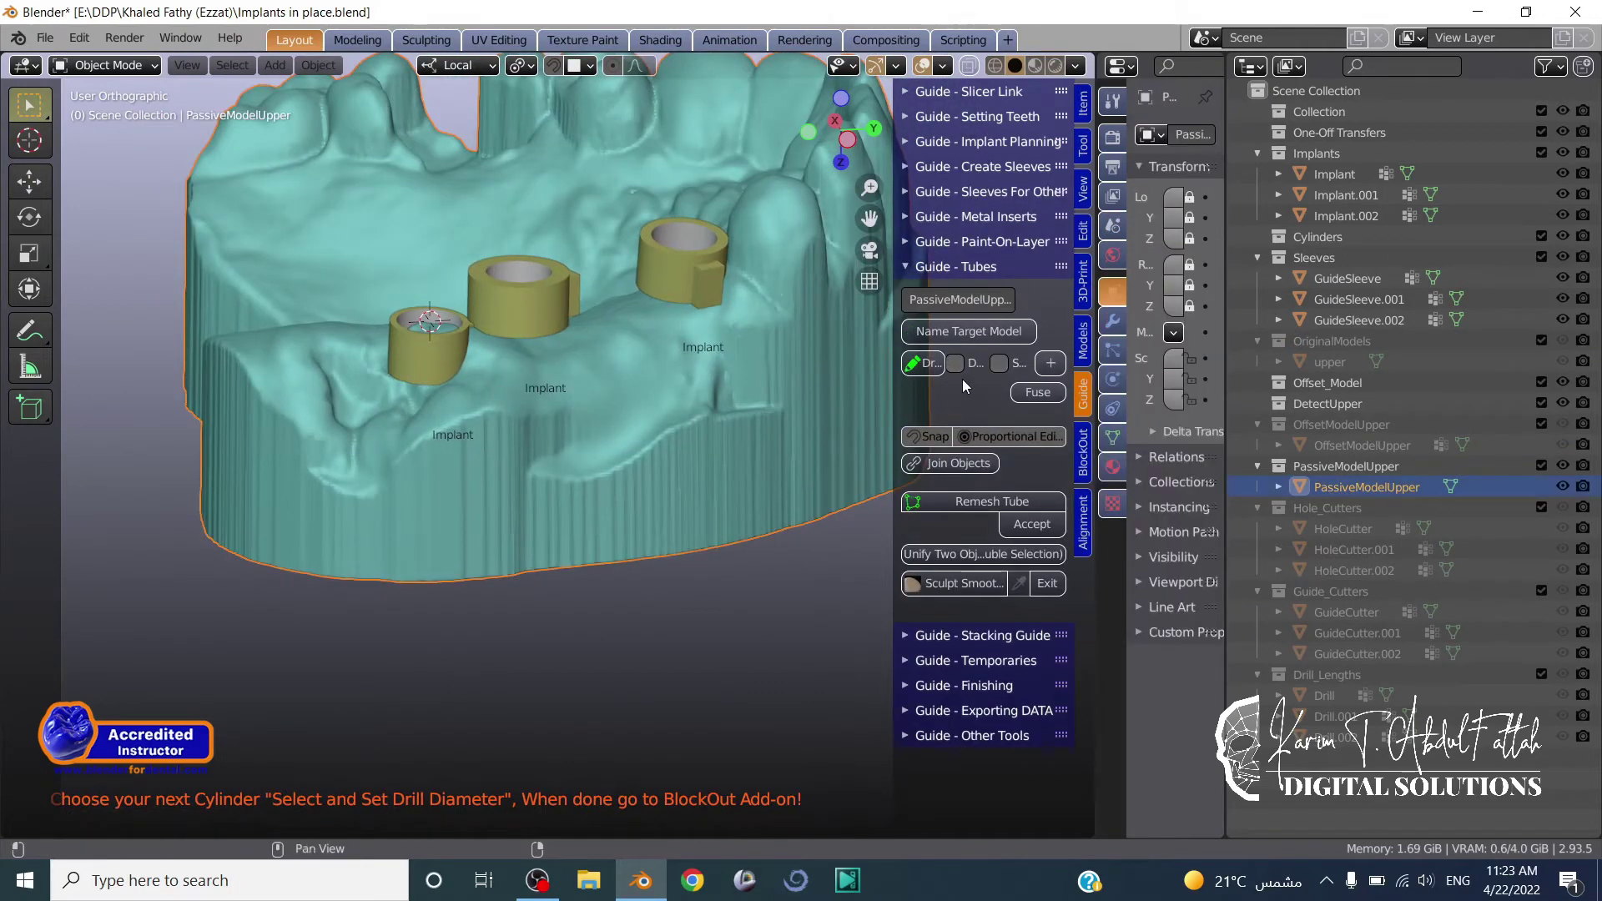
# Name the passive upper model as the target and extrude a 2.5 mm tube along the buccal side of the three sleeves.
pyautogui.click(968, 331)
pyautogui.press('e')
pyautogui.moveTo(516, 342); pyautogui.dragTo(588, 326, button='middle')
pyautogui.click(550, 335)
pyautogui.press('e')
pyautogui.click(732, 309)
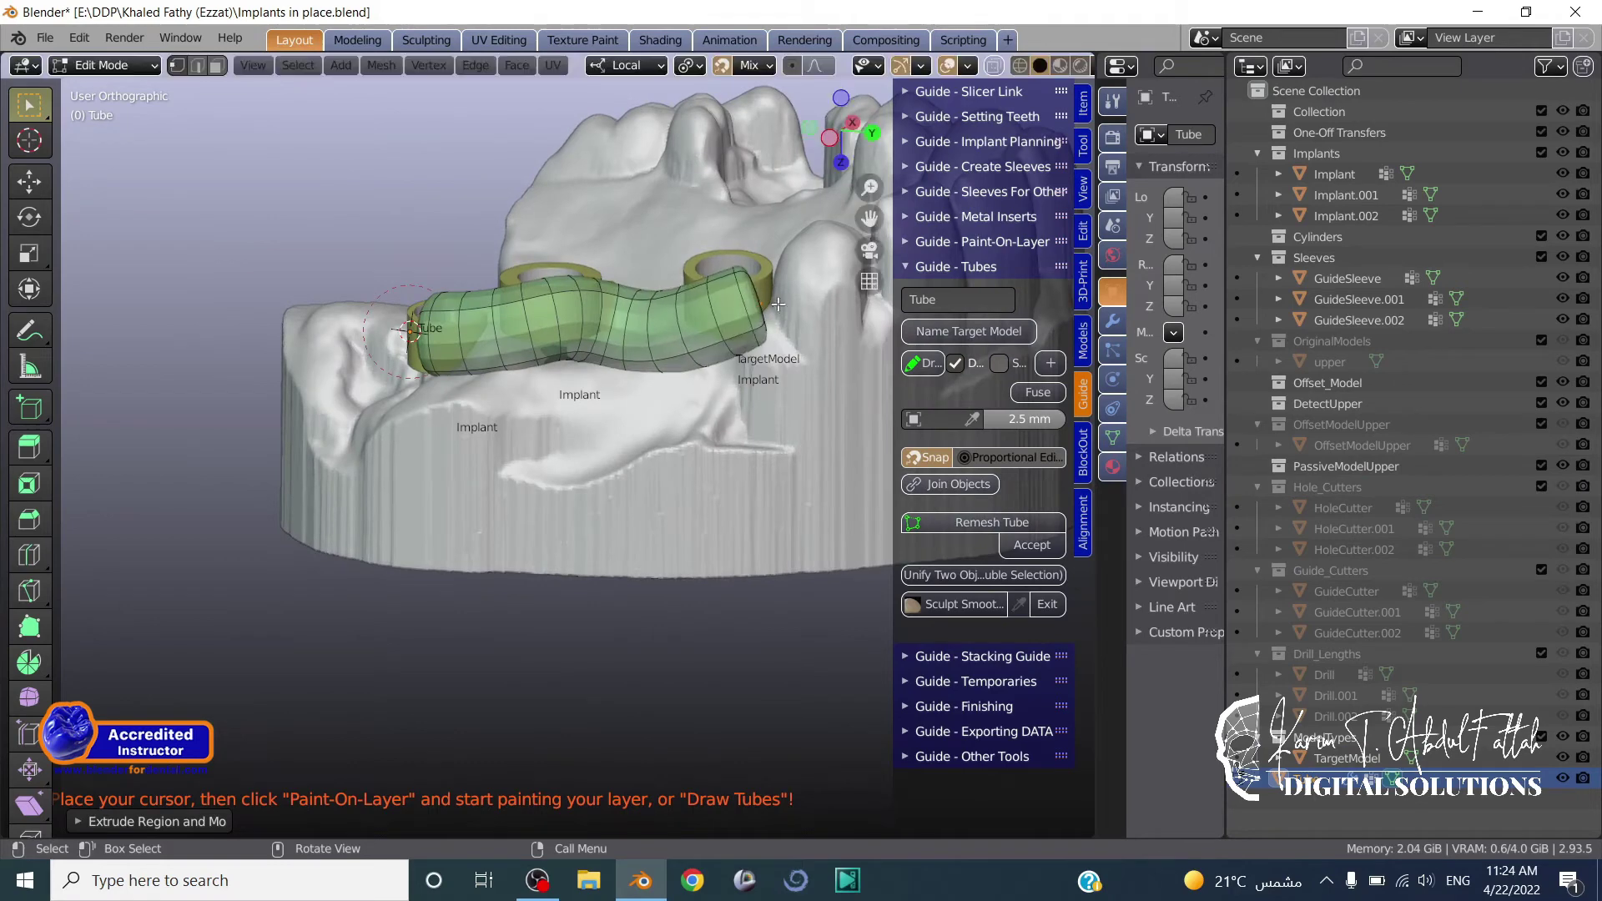
# Rotate and shrink the tube's end past the front sleeve and extend it along the labial side of the neighbouring teeth.
pyautogui.moveTo(732, 308); pyautogui.dragTo(567, 308, button='middle')
pyautogui.press('r')
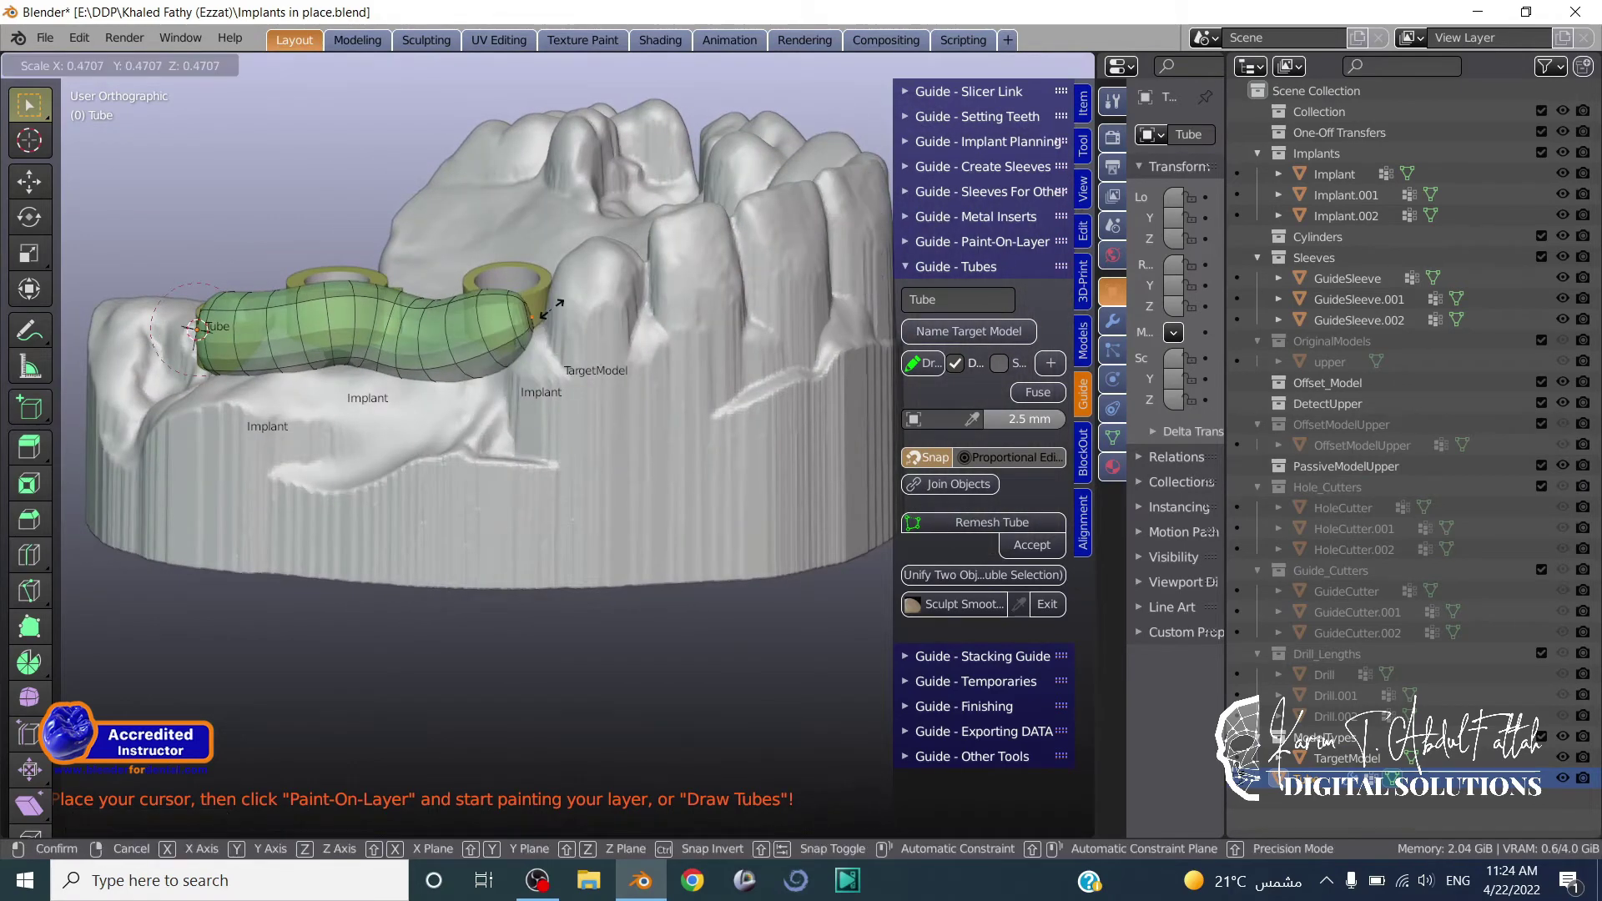
pyautogui.click(556, 317)
pyautogui.press('e')
pyautogui.click(687, 298)
pyautogui.press('e')
pyautogui.click(800, 293)
# Extend the tube along the labial side of the front teeth towards the opposite premolars.
pyautogui.keyDown('shift'); pyautogui.moveTo(800, 293); pyautogui.dragTo(644, 336, button='middle'); pyautogui.keyUp('shift')
pyautogui.press('e')
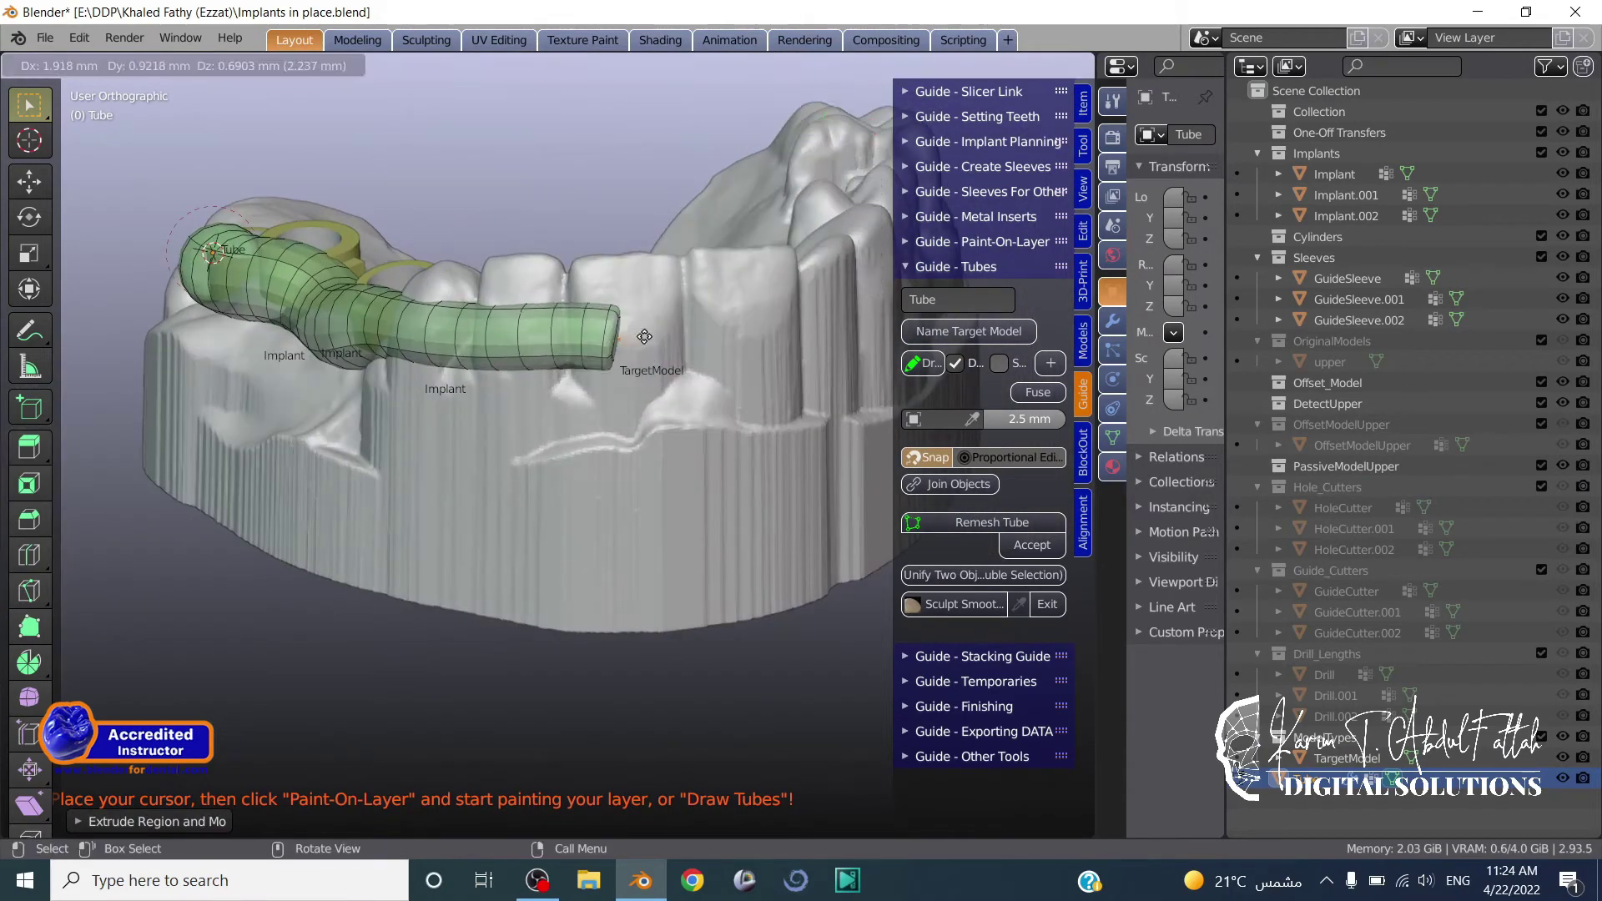
pyautogui.click(791, 323)
pyautogui.moveTo(791, 323); pyautogui.dragTo(359, 365, button='middle')
pyautogui.press('e')
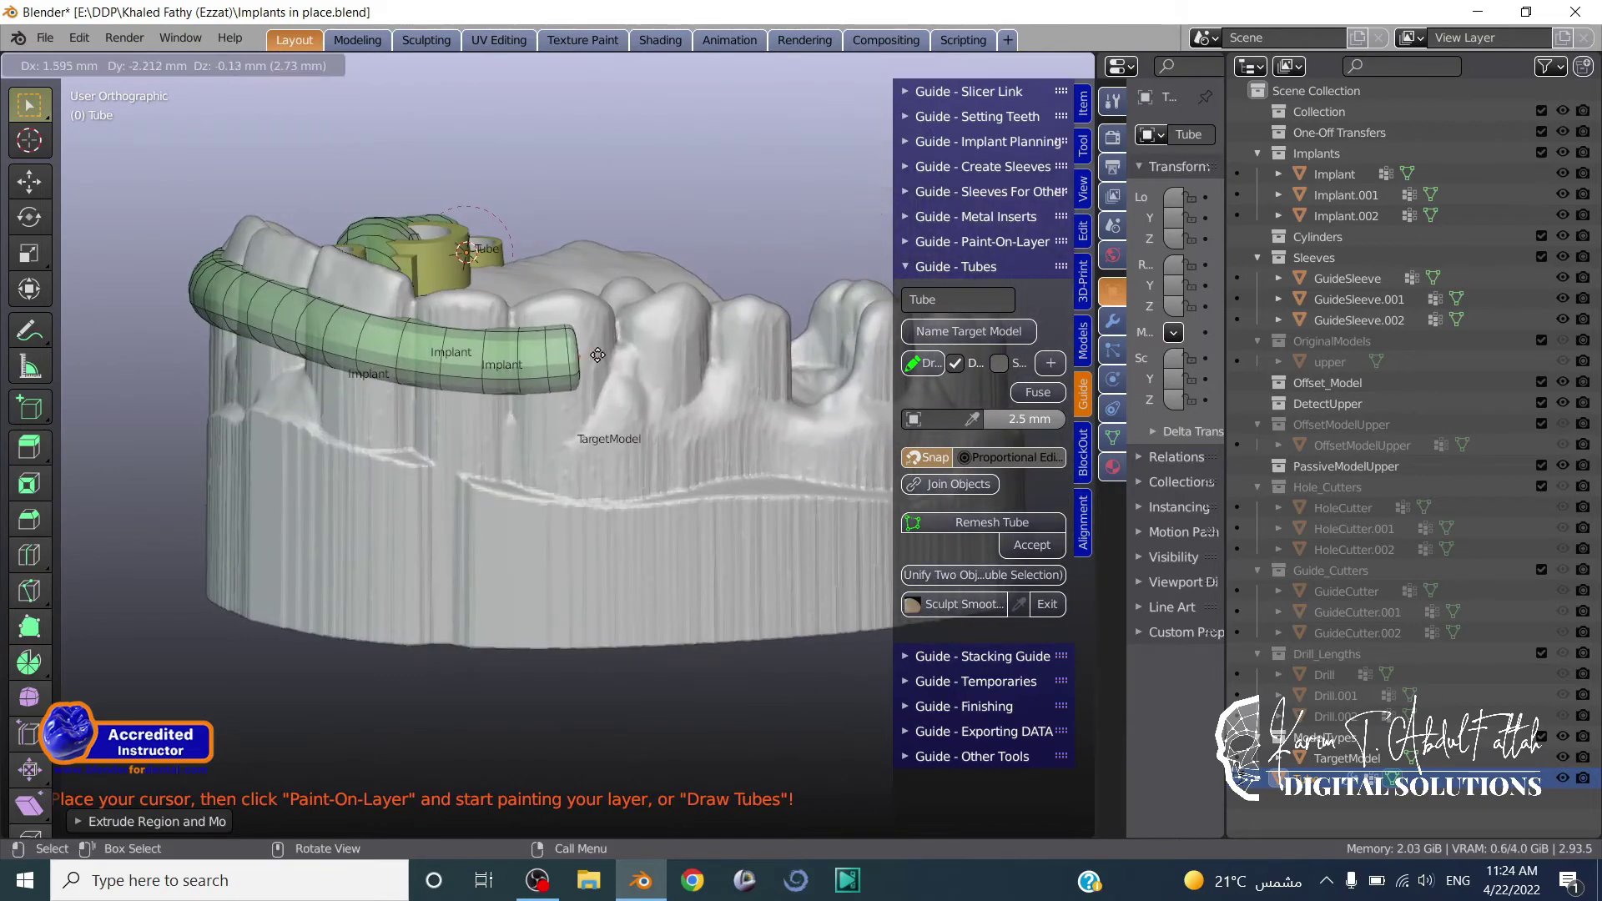
pyautogui.click(680, 353)
# Extend the tube past the opposite premolars and curve it between the teeth onto the palatal side.
pyautogui.moveTo(680, 354); pyautogui.dragTo(557, 396, button='middle')
pyautogui.press('e')
pyautogui.click(638, 414)
pyautogui.press('e')
pyautogui.click(690, 422)
pyautogui.moveTo(689, 422); pyautogui.dragTo(649, 456, button='middle')
pyautogui.press('e')
pyautogui.click(686, 463)
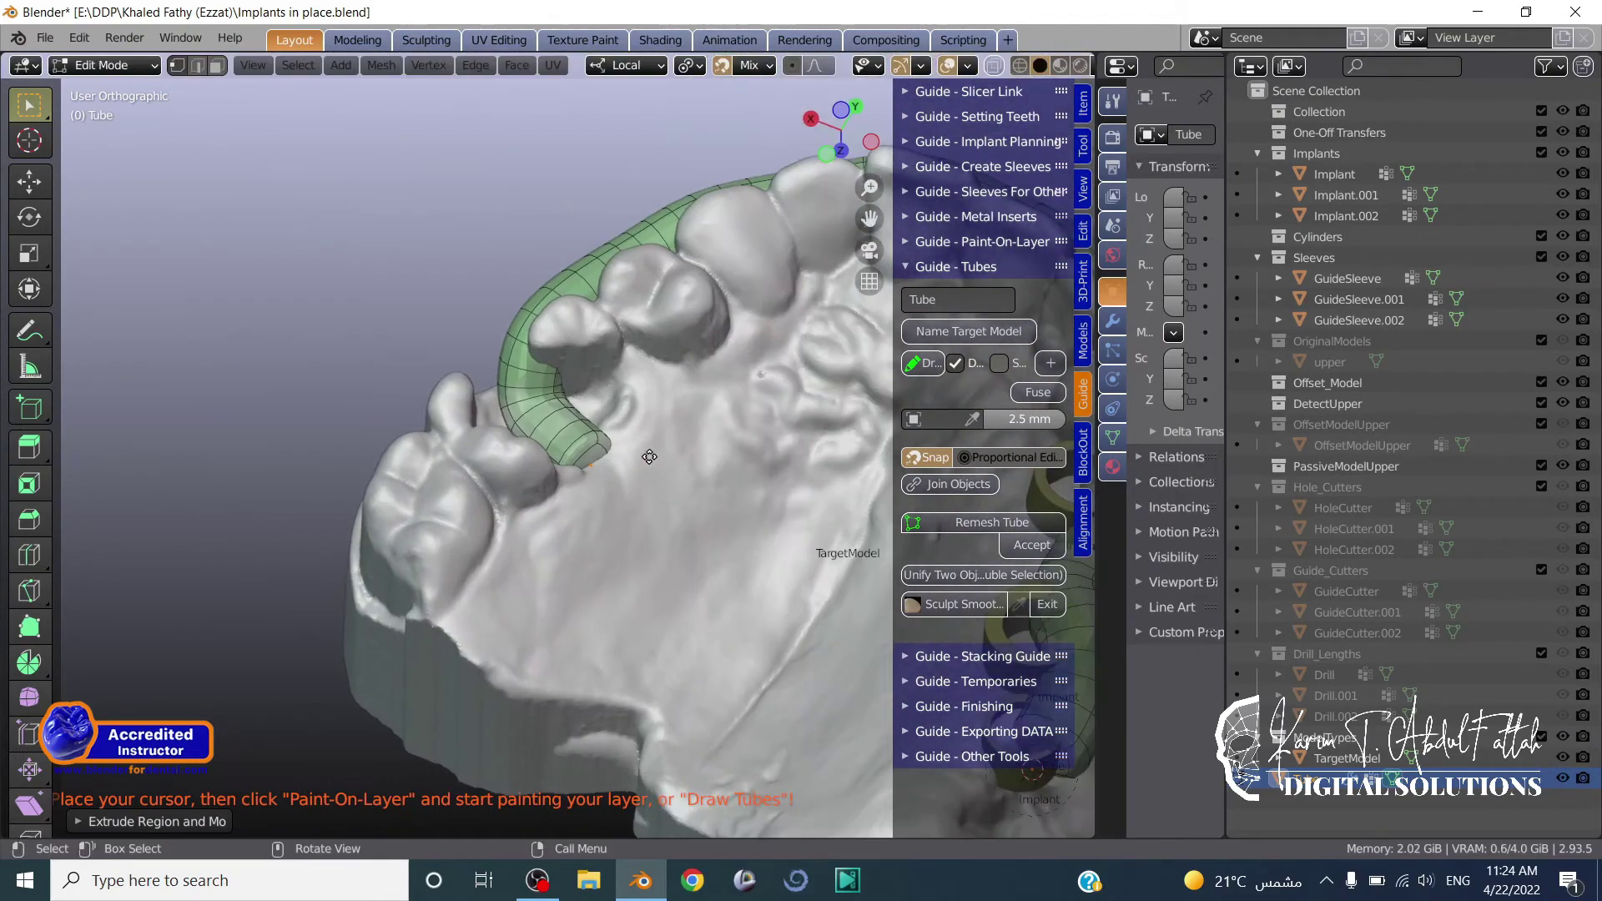
# Extend the tube along the palatal side of the premolars and front teeth back towards the sleeves.
pyautogui.click(739, 319)
pyautogui.moveTo(739, 319); pyautogui.dragTo(512, 436, button='middle')
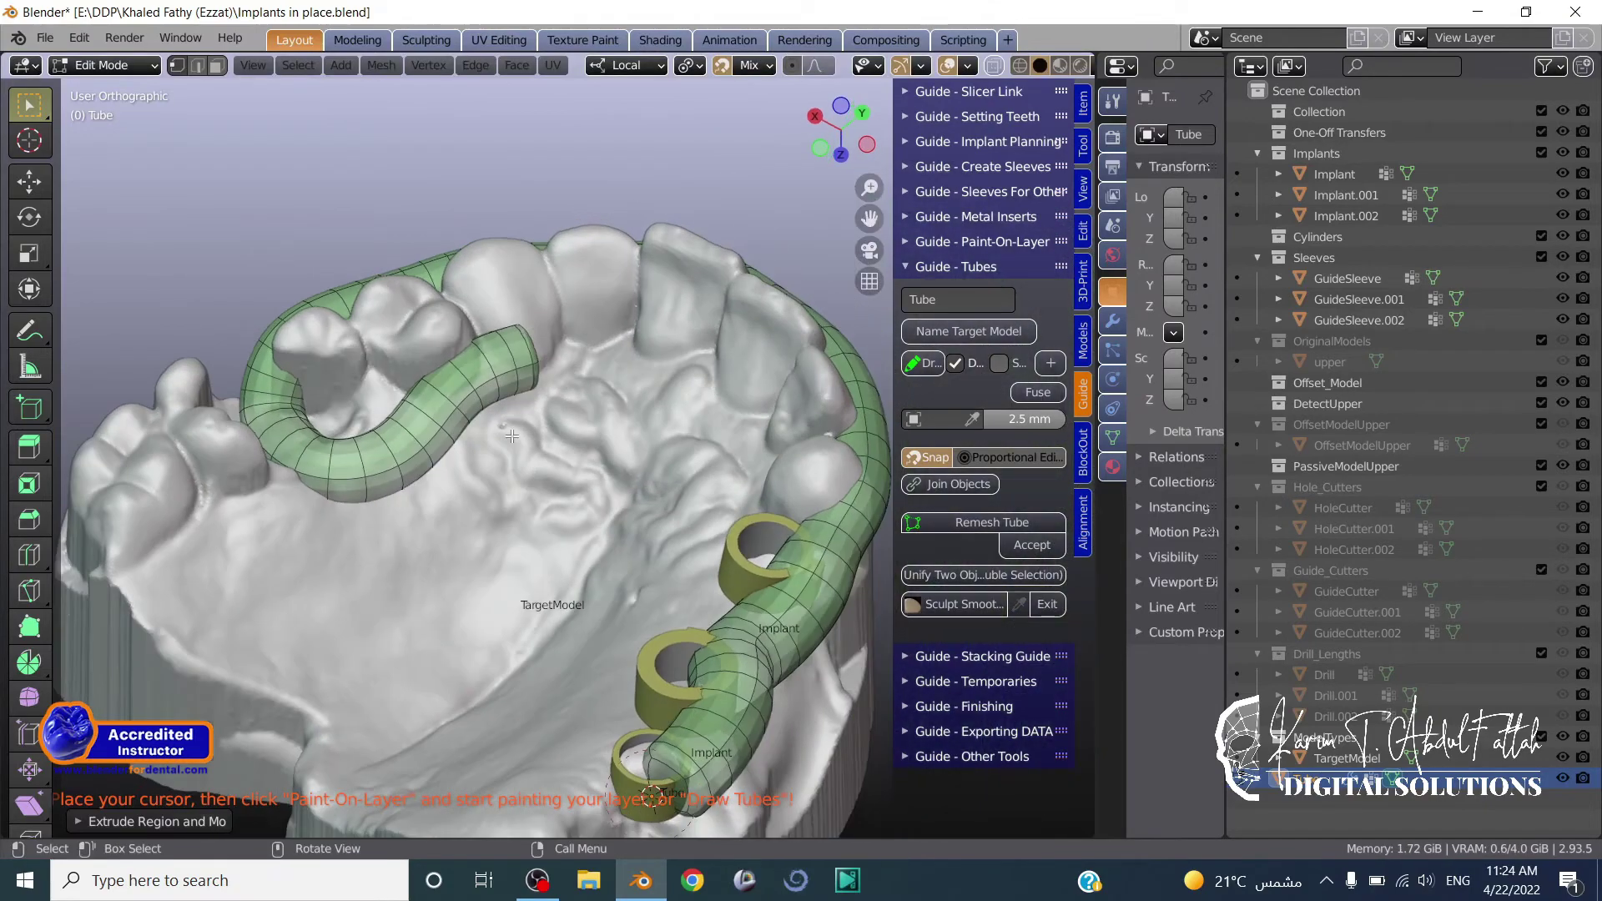
pyautogui.click(783, 383)
pyautogui.moveTo(783, 383); pyautogui.dragTo(542, 433, button='middle')
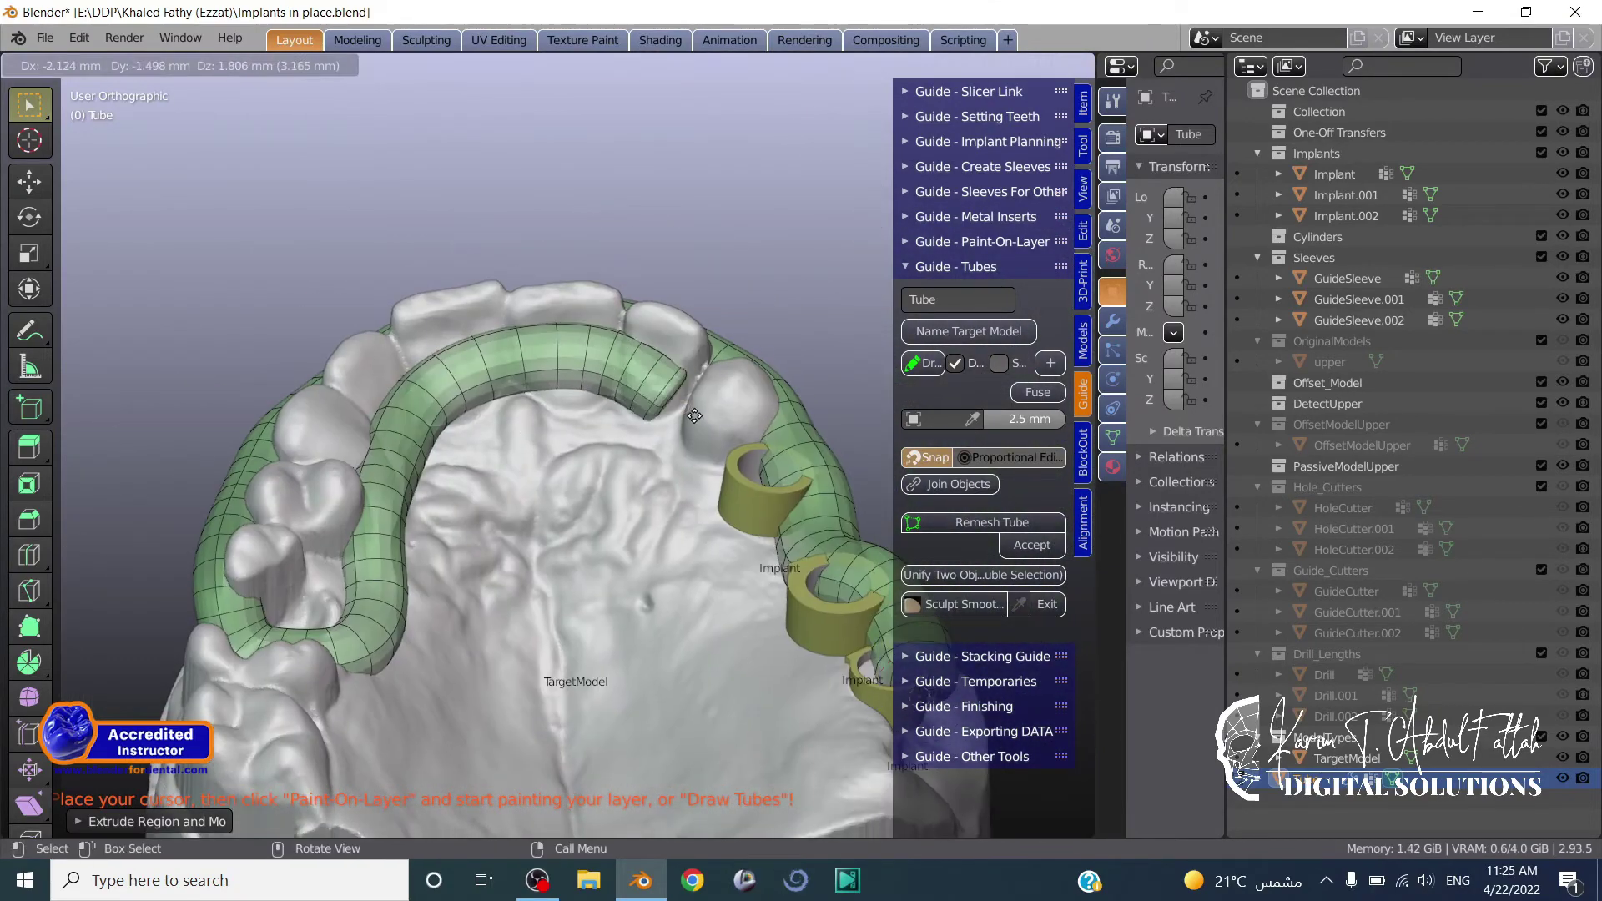
pyautogui.click(694, 414)
# Enlarge the tube's end by a factor of about 1.16 and extend it along the palatal side of the sleeves.
pyautogui.moveTo(695, 414); pyautogui.dragTo(618, 405, button='middle')
pyautogui.press('s')
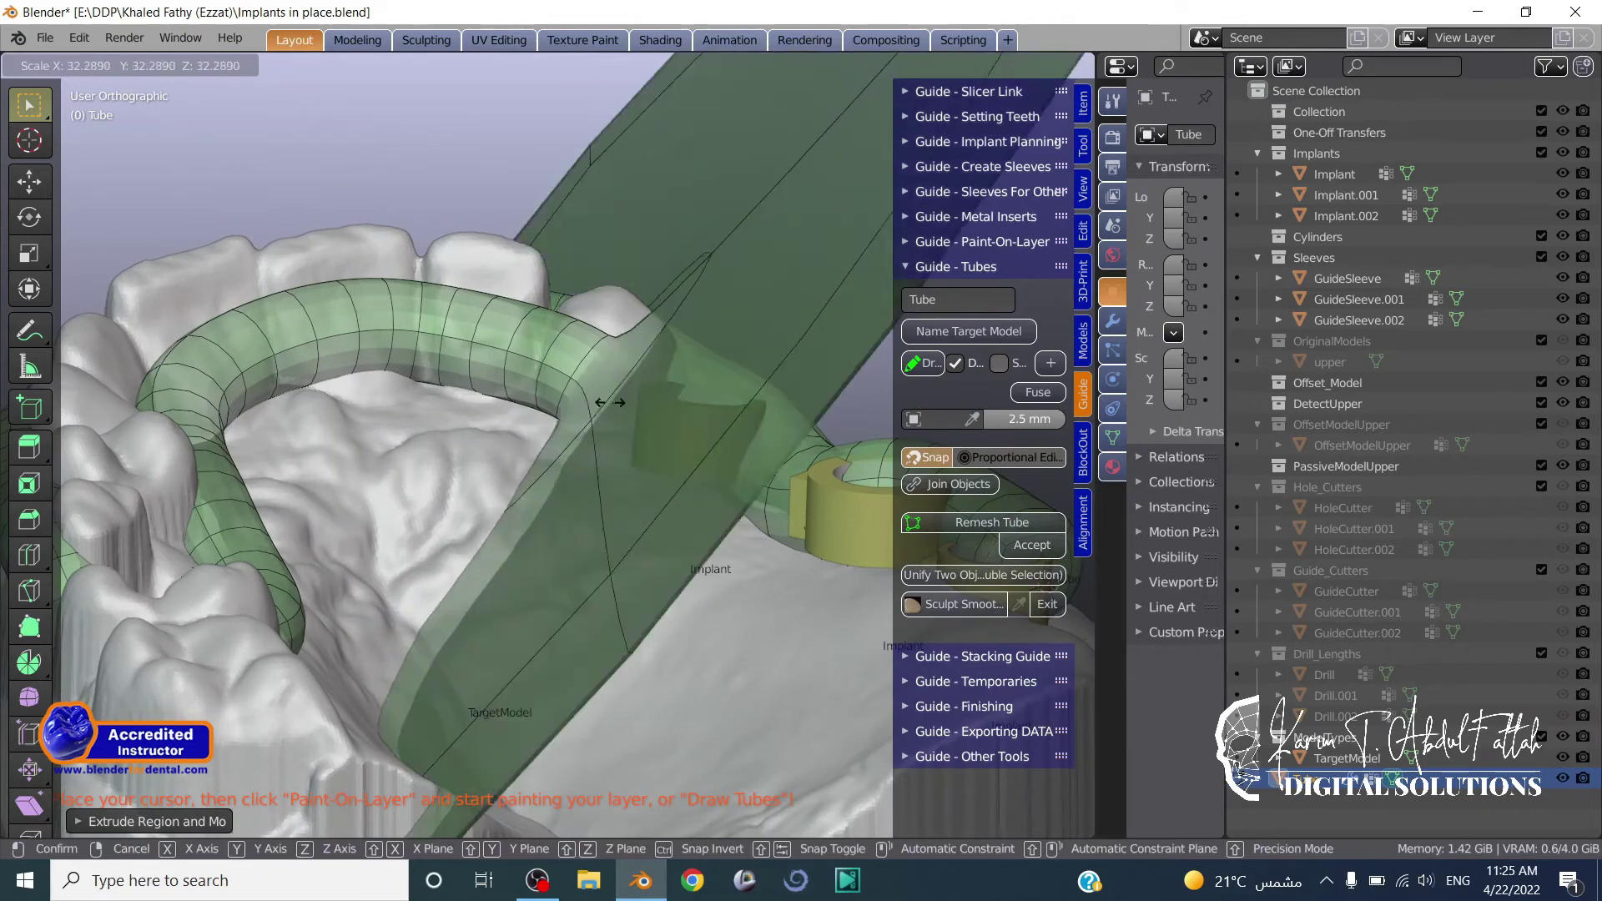
pyautogui.press('Escape')
pyautogui.press('s')
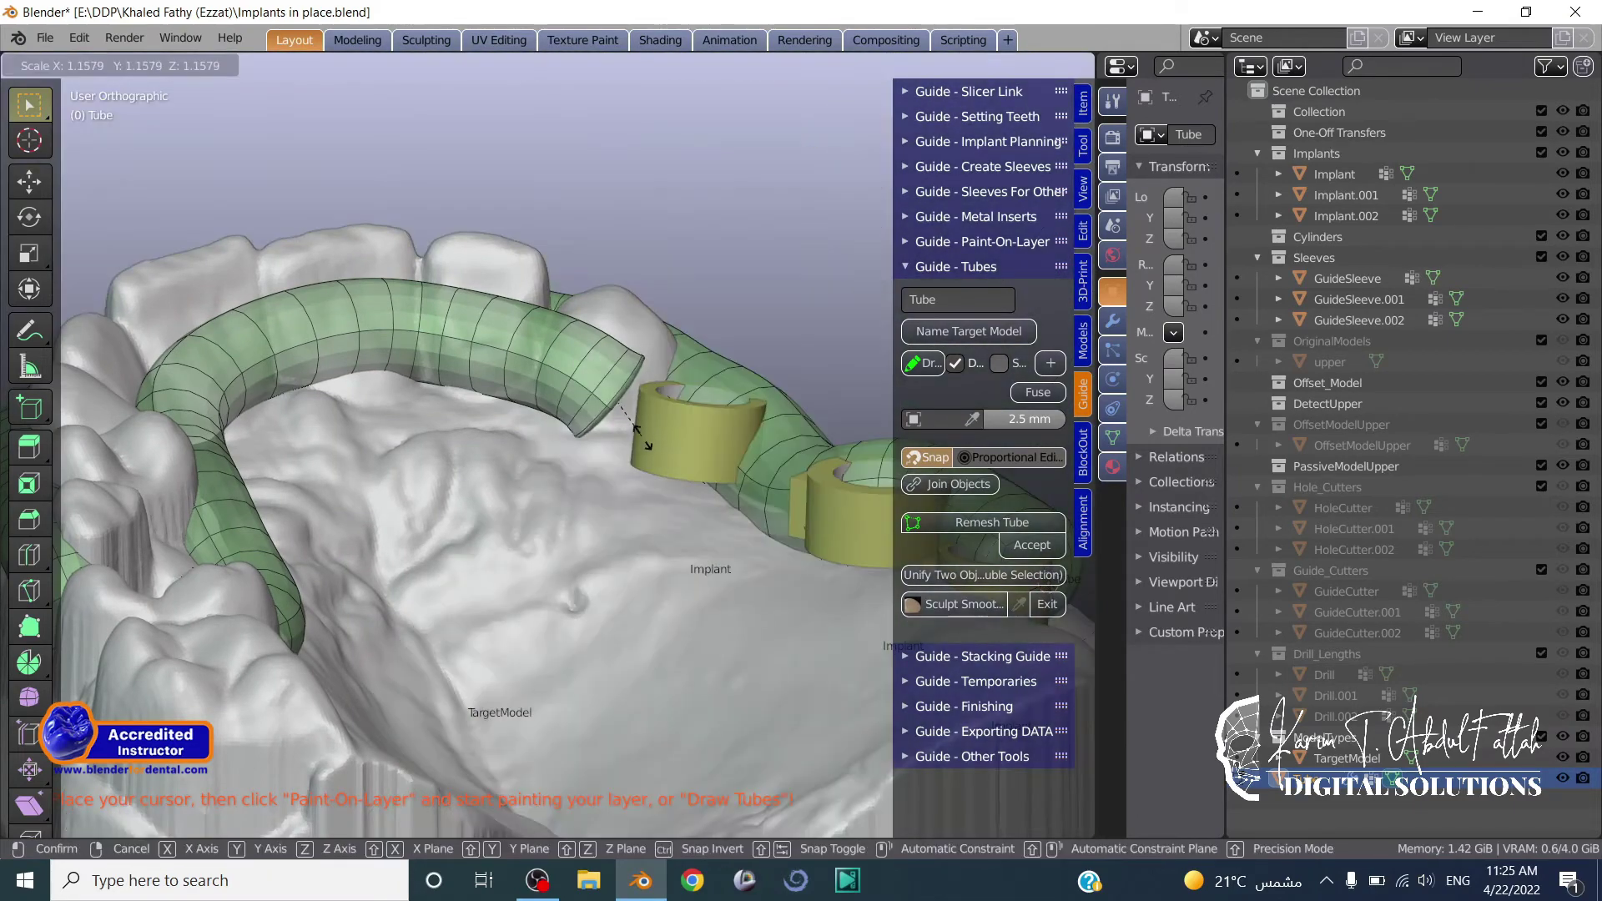
pyautogui.click(643, 438)
pyautogui.moveTo(642, 438); pyautogui.dragTo(590, 404, button='middle')
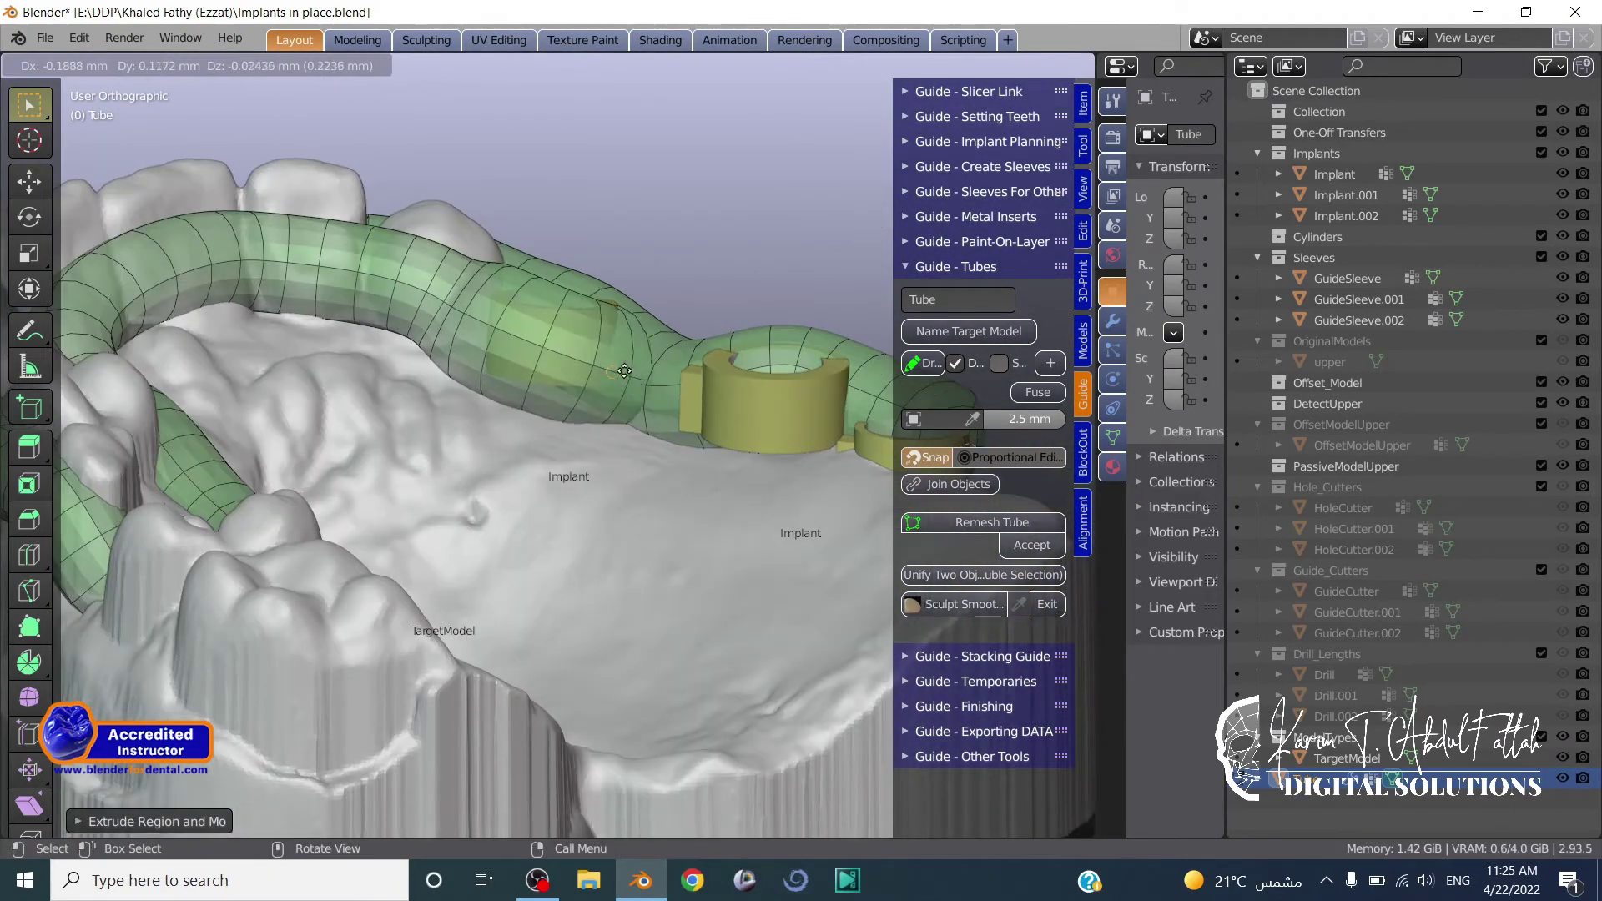
pyautogui.click(838, 417)
pyautogui.moveTo(838, 417); pyautogui.dragTo(593, 359, button='middle')
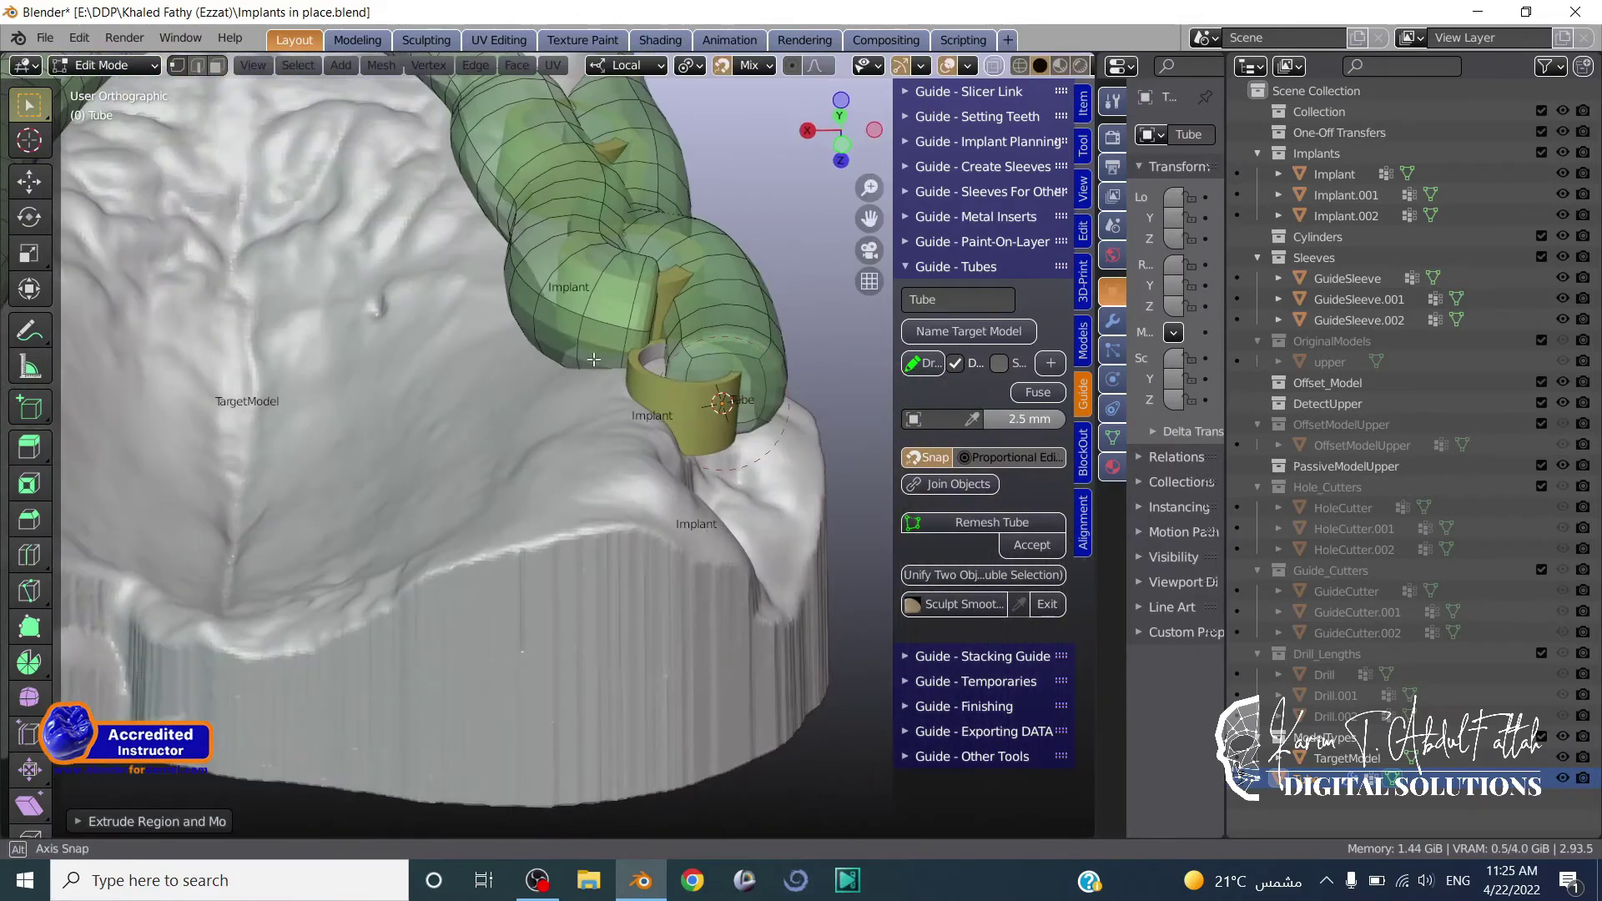
# Reposition the palatal tube's end around the rearmost sleeve.
pyautogui.moveTo(682, 423); pyautogui.dragTo(450, 417, button='middle')
pyautogui.press('g')
pyautogui.click(584, 429)
pyautogui.scroll(3, 450, 416)
# Run a cross strut over the anterior palate from the palatal tube to its opposite side and adjust its end.
pyautogui.press('g')
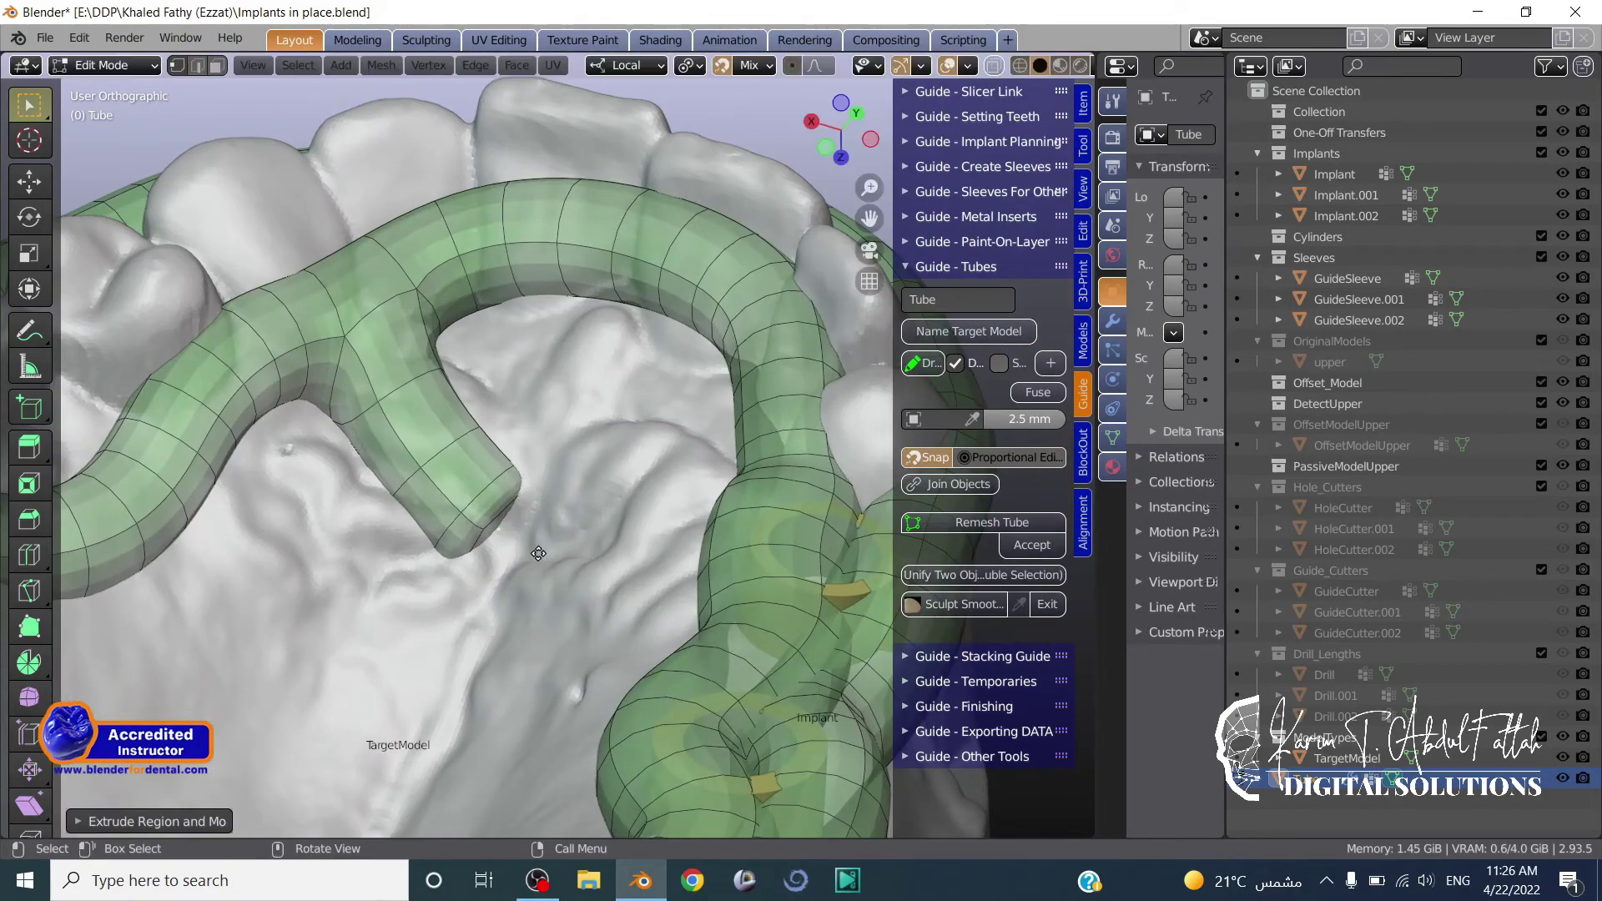
pyautogui.moveTo(538, 553); pyautogui.dragTo(581, 575, button='middle')
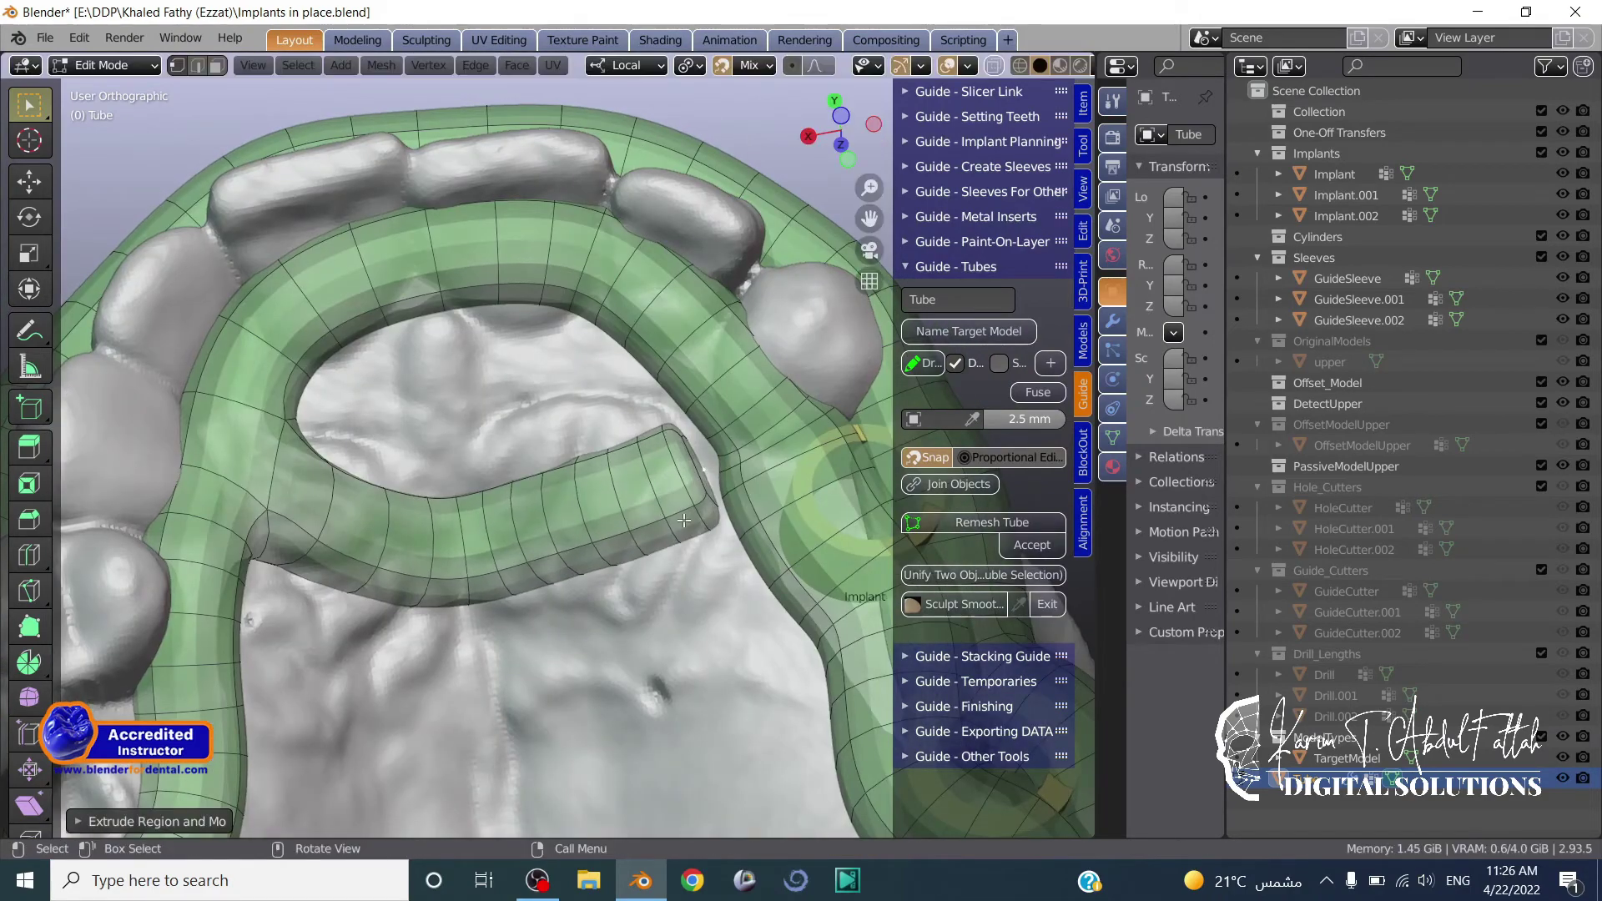
pyautogui.moveTo(684, 520); pyautogui.dragTo(640, 436, button='middle')
pyautogui.press('g')
pyautogui.click(634, 500)
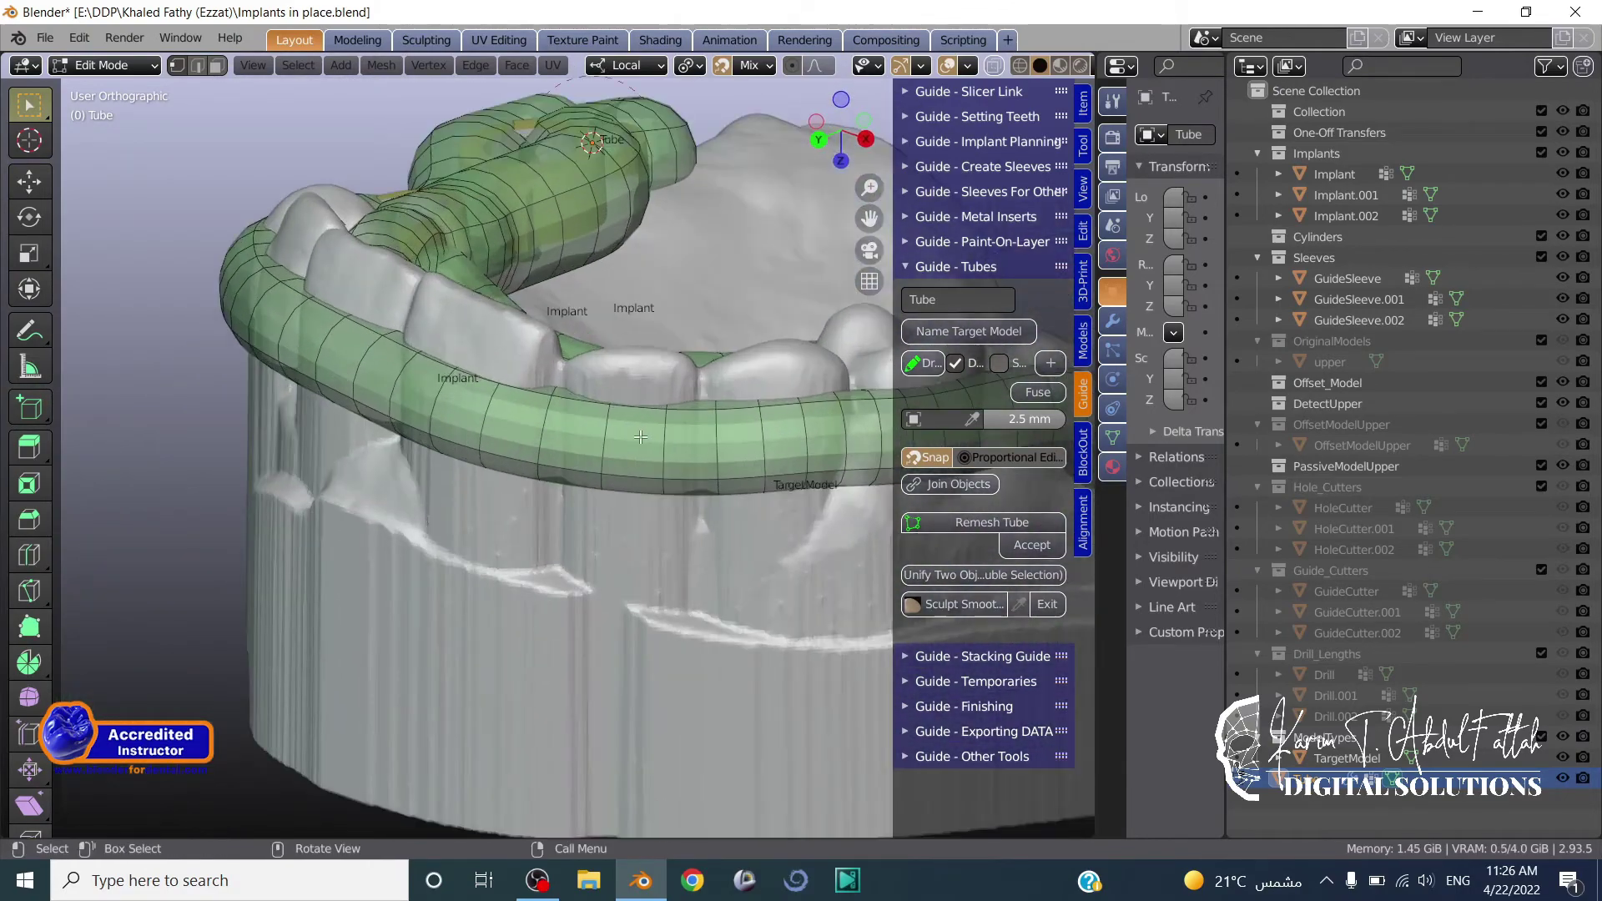
# Extrude a bridge over the teeth beside the canine opposite the implants, linking the labial and palatal tubes.
pyautogui.scroll(4, 640, 436)
pyautogui.scroll(-2, 640, 436)
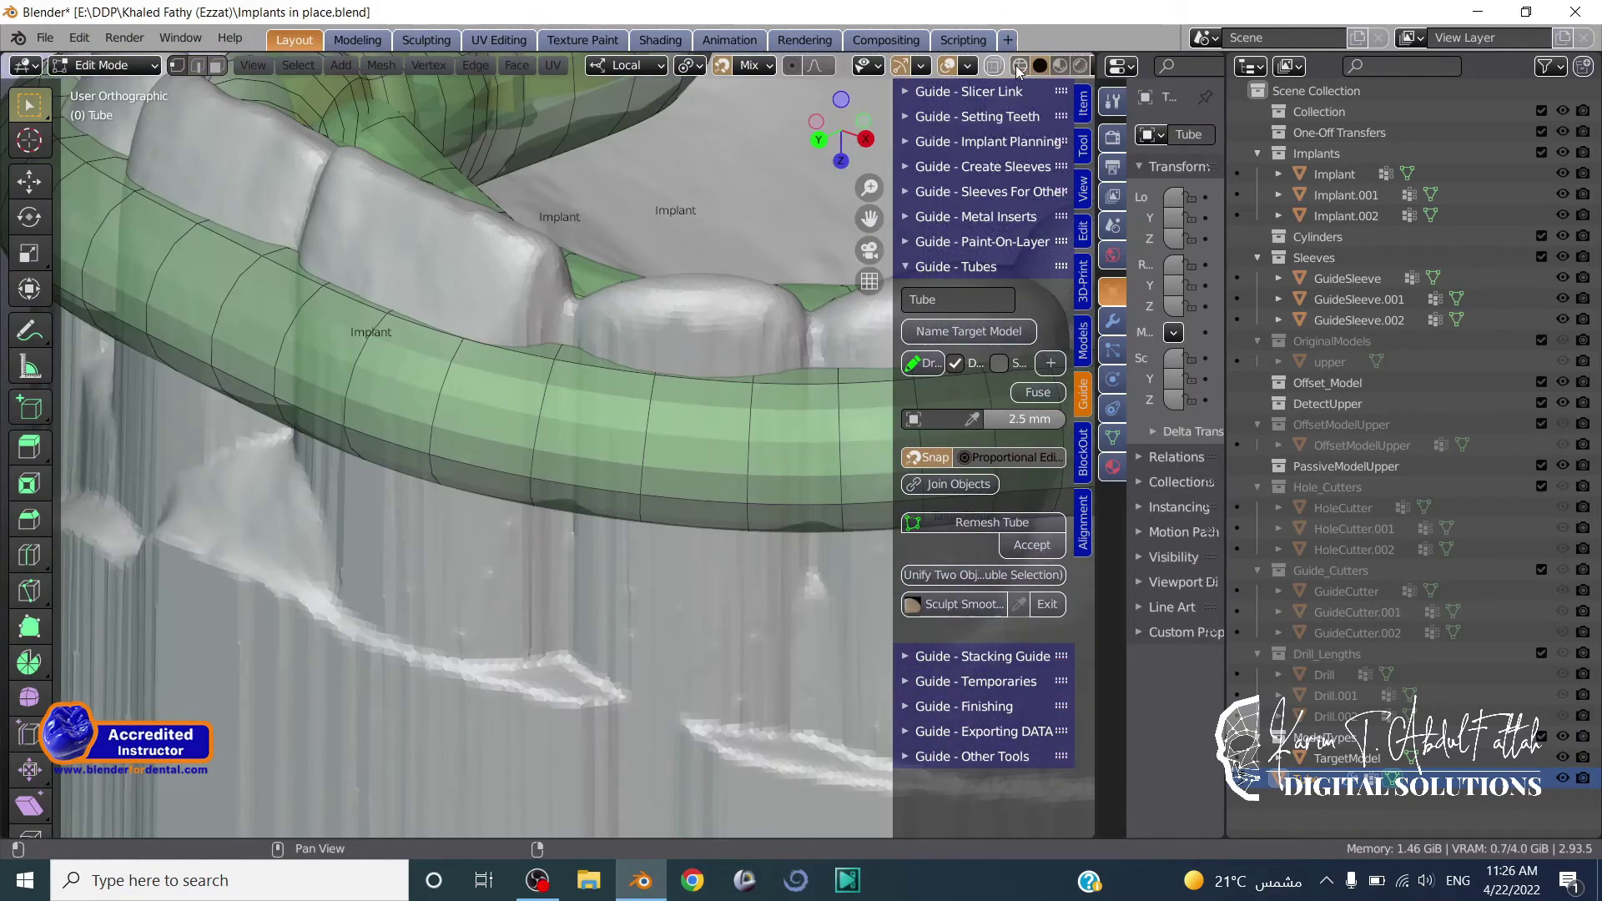
pyautogui.keyDown('shift'); pyautogui.moveTo(685, 373); pyautogui.dragTo(572, 457, button='middle'); pyautogui.keyUp('shift')
pyautogui.click(588, 317)
pyautogui.moveTo(558, 319); pyautogui.dragTo(534, 242, button='middle')
pyautogui.press('g')
pyautogui.click(519, 236)
pyautogui.press('e')
pyautogui.click(565, 268)
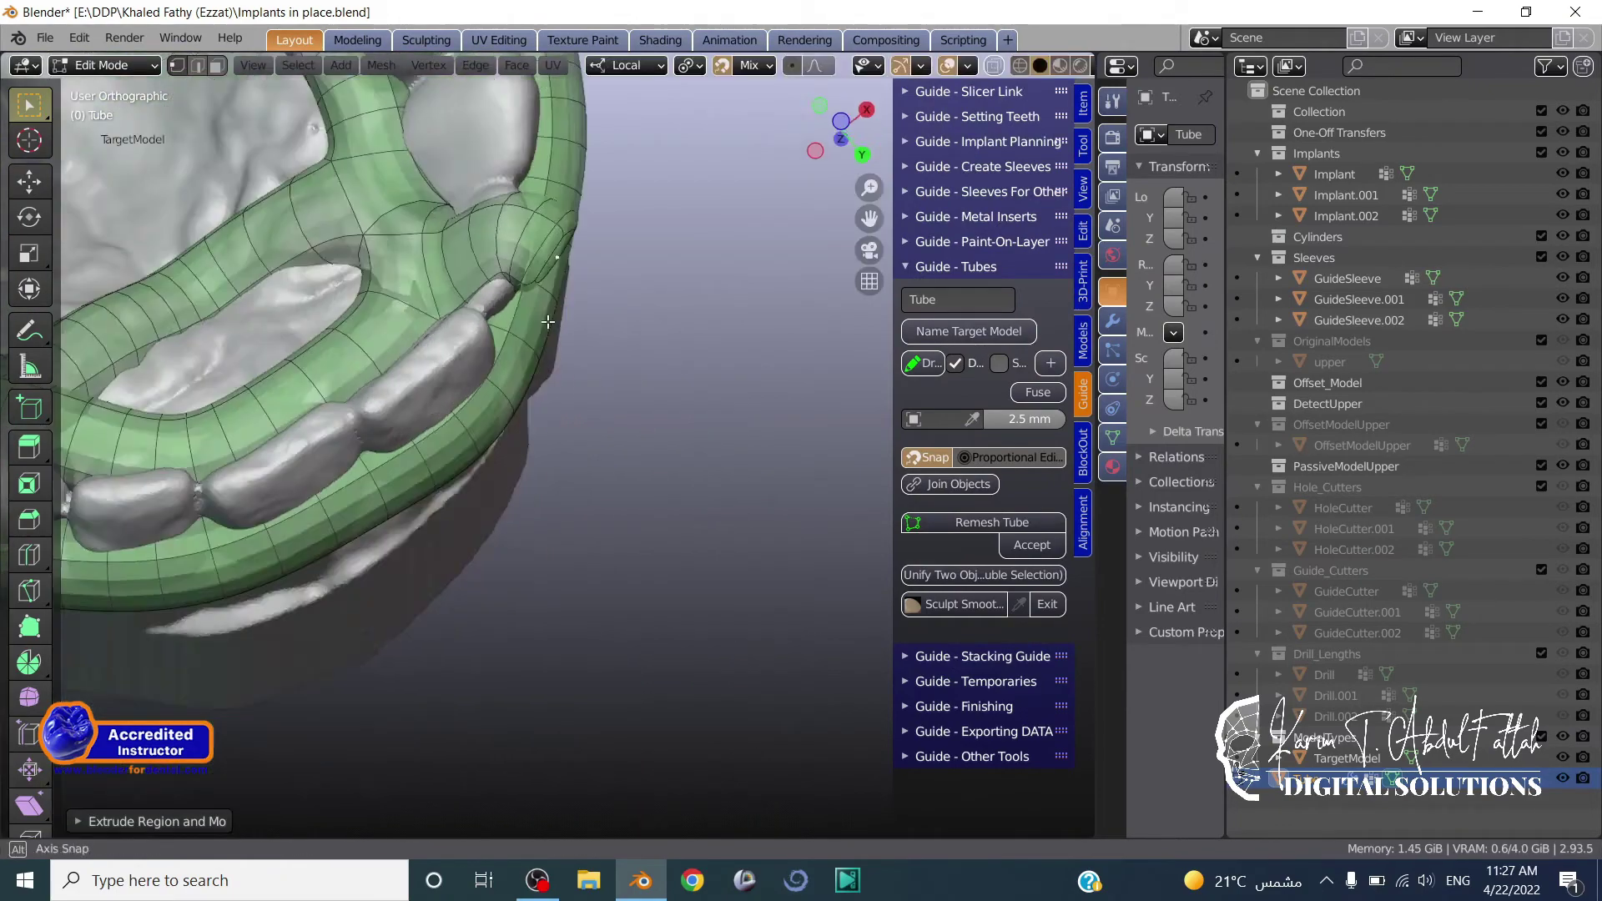
pyautogui.press('g')
pyautogui.click(558, 321)
# Extrude a second bridge over the front teeth on the implant side, linking the labial and palatal tubes.
pyautogui.moveTo(557, 321); pyautogui.dragTo(595, 380, button='middle')
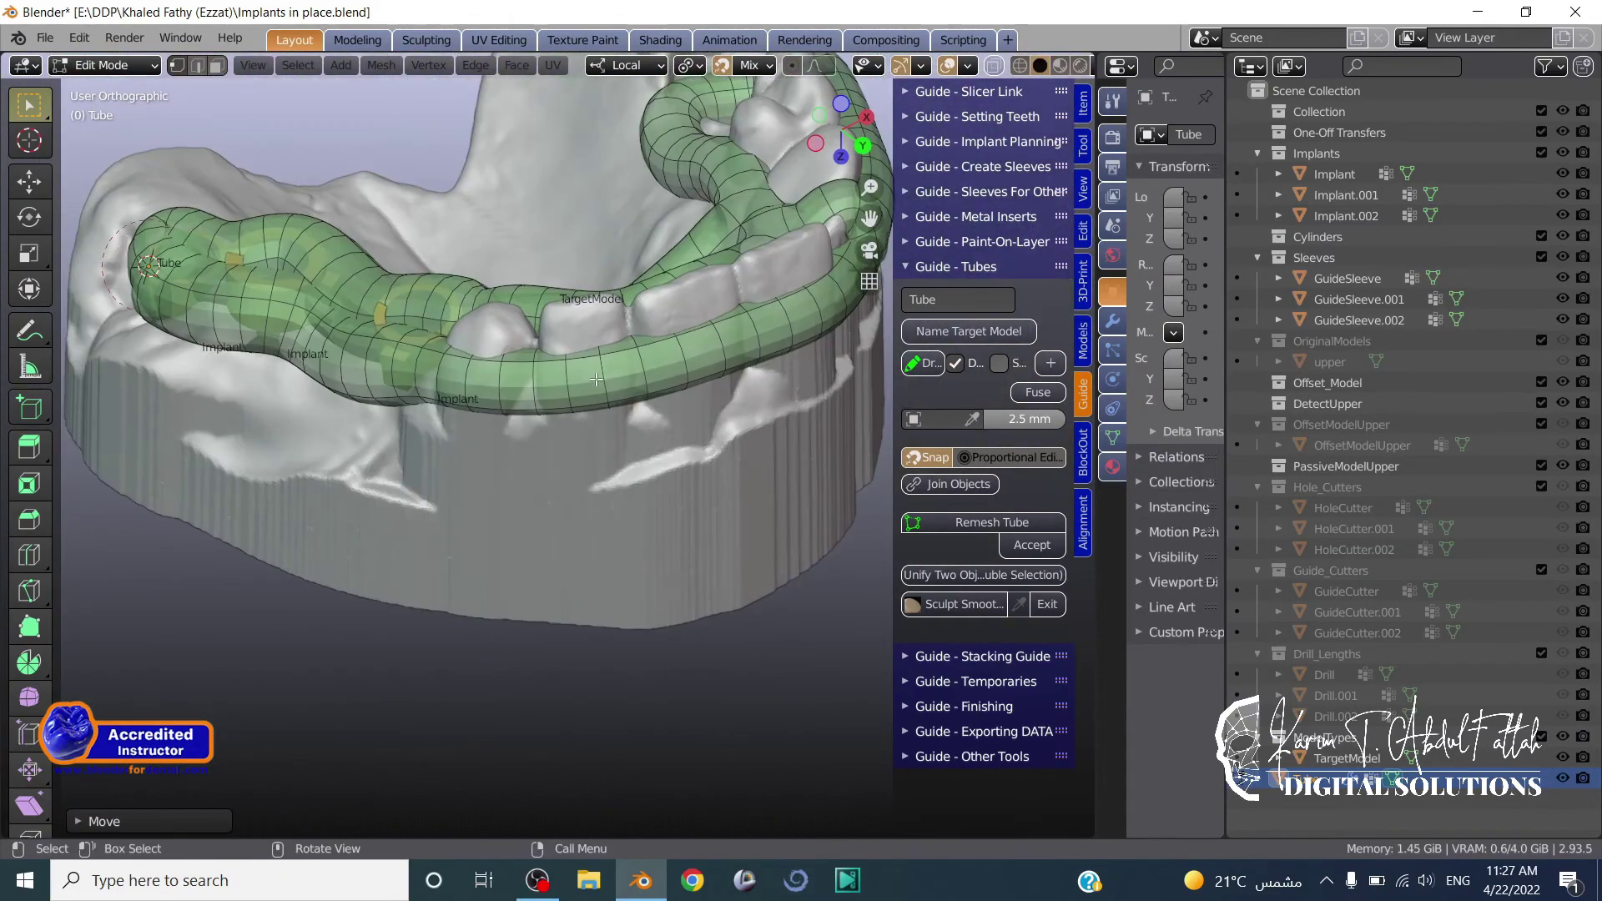
pyautogui.press('e')
pyautogui.click(584, 304)
pyautogui.moveTo(584, 304); pyautogui.dragTo(555, 434, button='middle')
pyautogui.press('g')
pyautogui.click(565, 376)
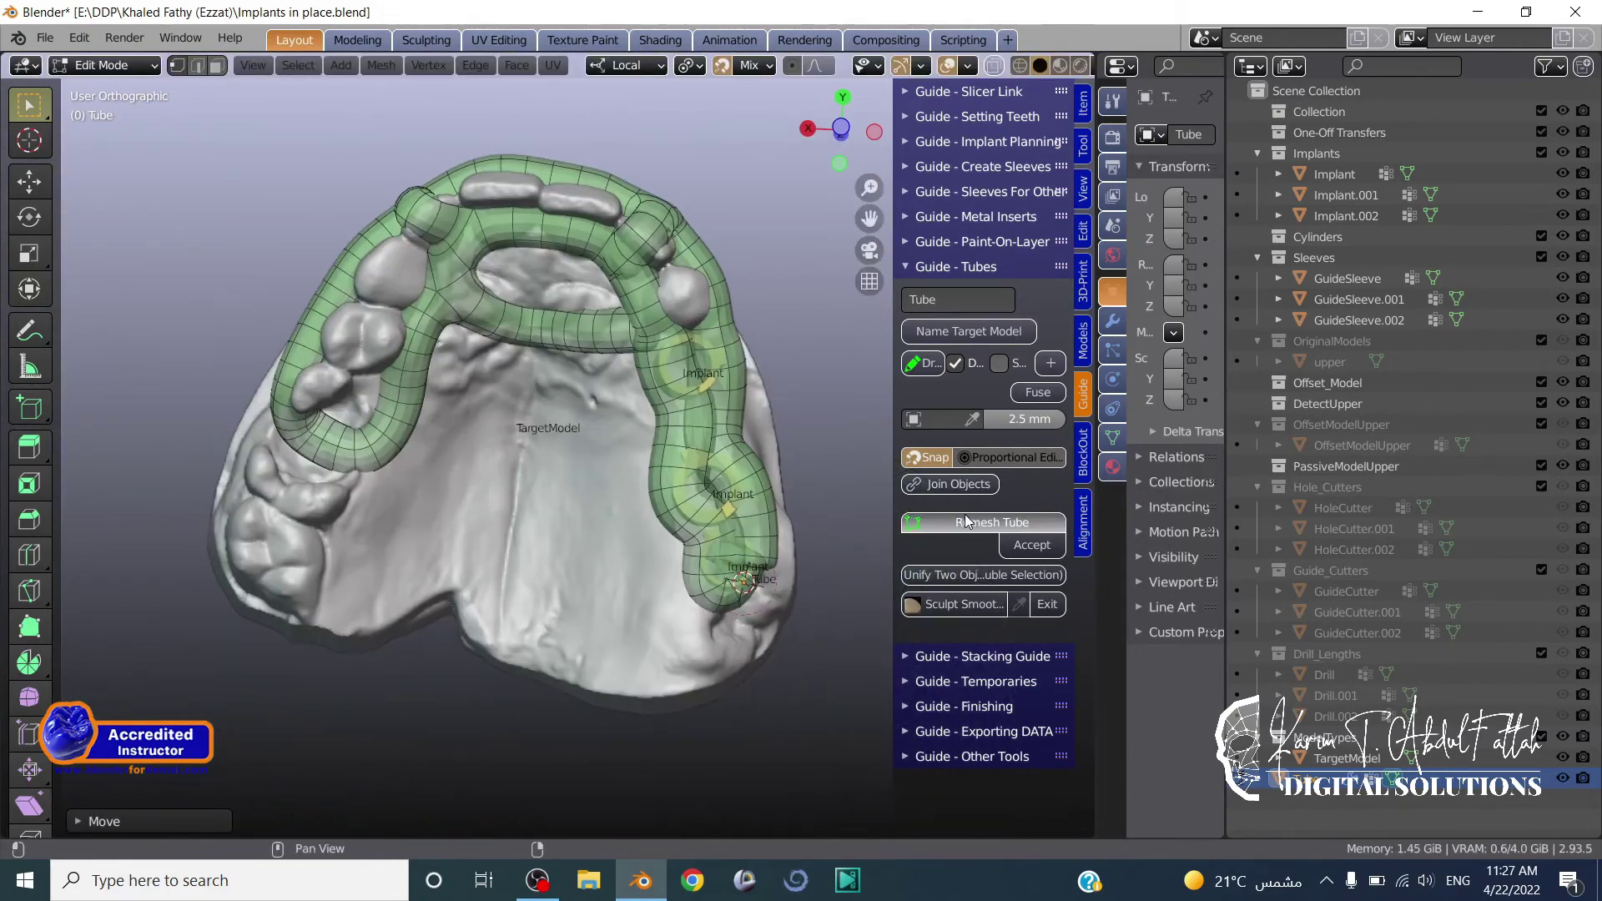
# Remesh the tube framework, accept the result and open the guide finishing tools.
pyautogui.click(992, 521)
pyautogui.click(1032, 544)
pyautogui.click(964, 342)
pyautogui.moveTo(392, 417); pyautogui.dragTo(443, 426, button='middle')
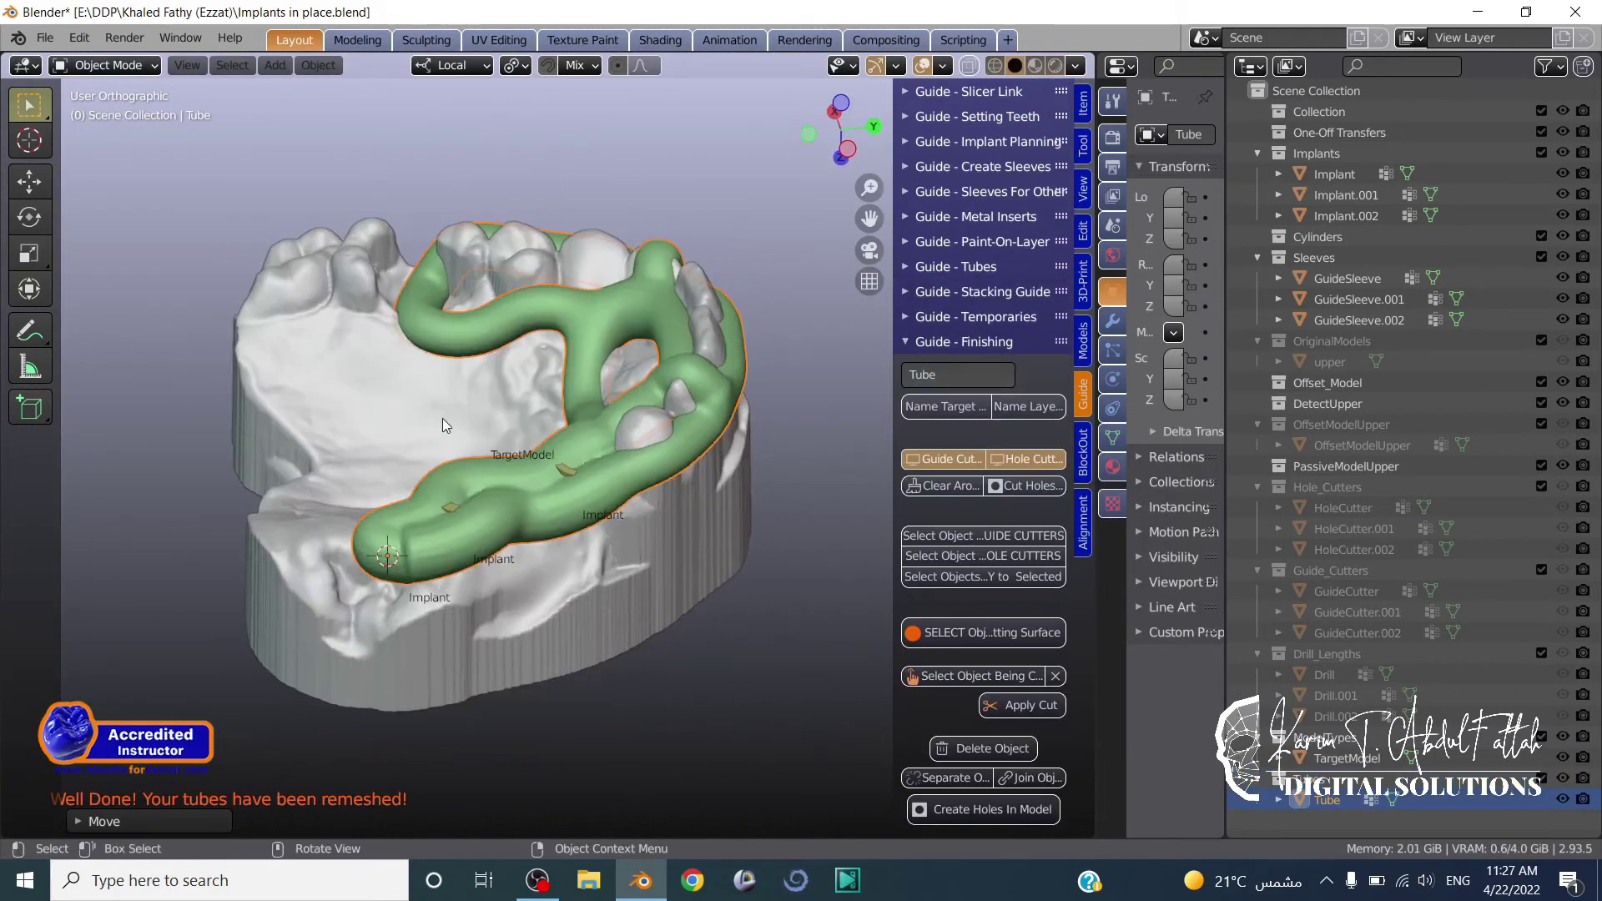
# Cut the sleeve openings at the three implant sites through the remeshed tube framework with the guide cutters.
pyautogui.click(589, 452)
pyautogui.moveTo(634, 484); pyautogui.dragTo(527, 468, button='middle')
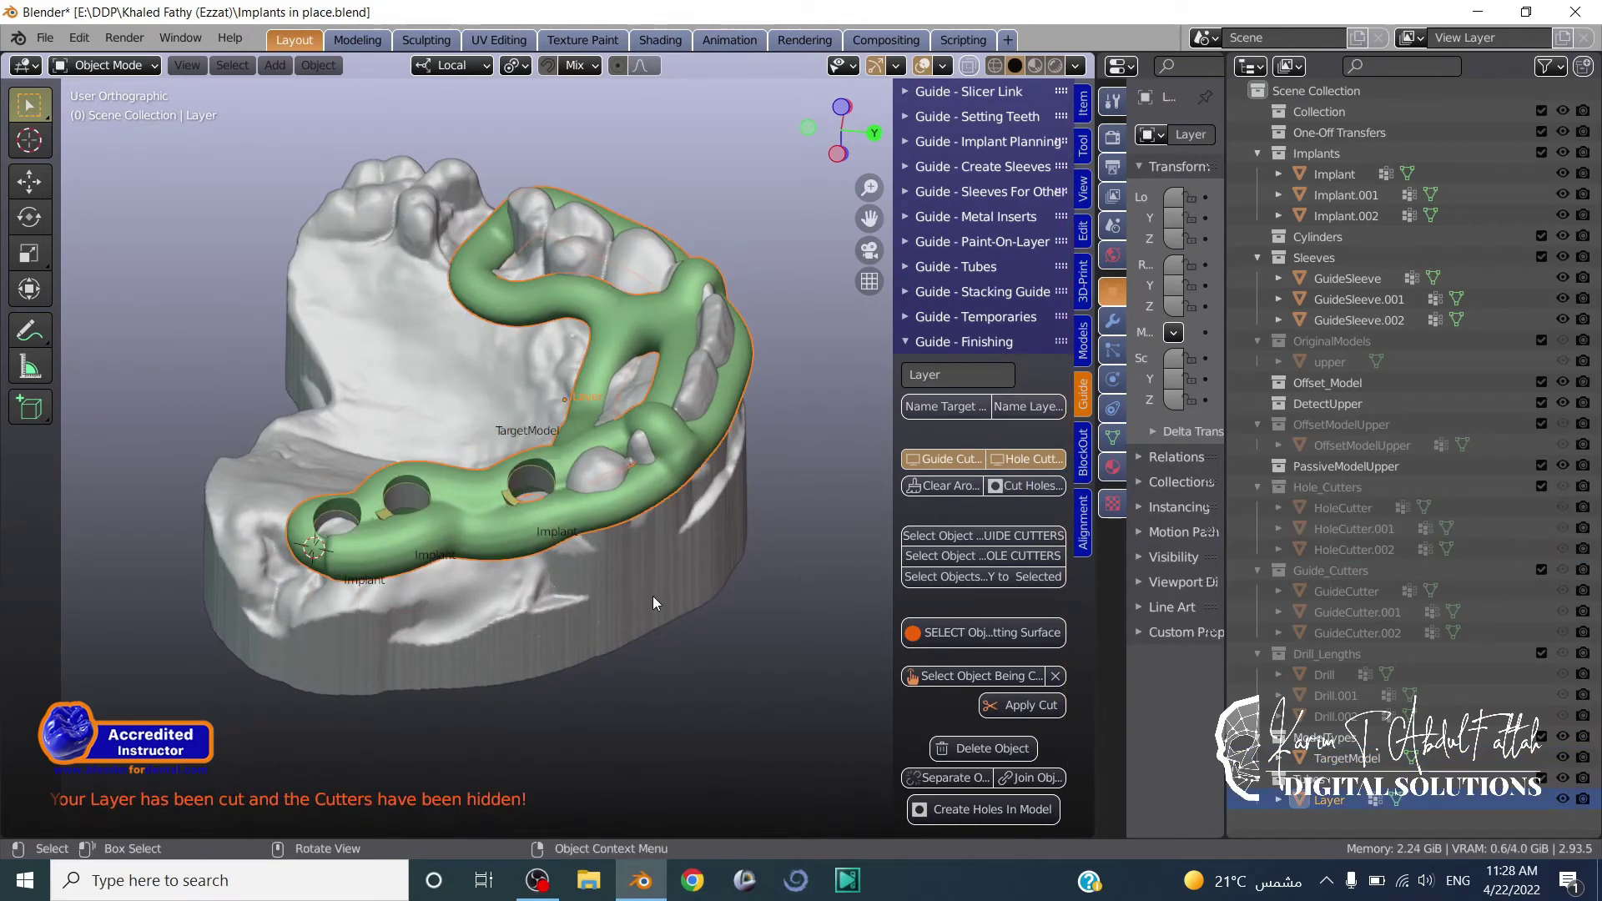
pyautogui.moveTo(653, 596); pyautogui.dragTo(575, 584, button='middle')
pyautogui.moveTo(802, 576); pyautogui.dragTo(584, 534, button='middle')
# Unify the drill sleeves with the tube framework into a single guide object.
pyautogui.click(458, 437)
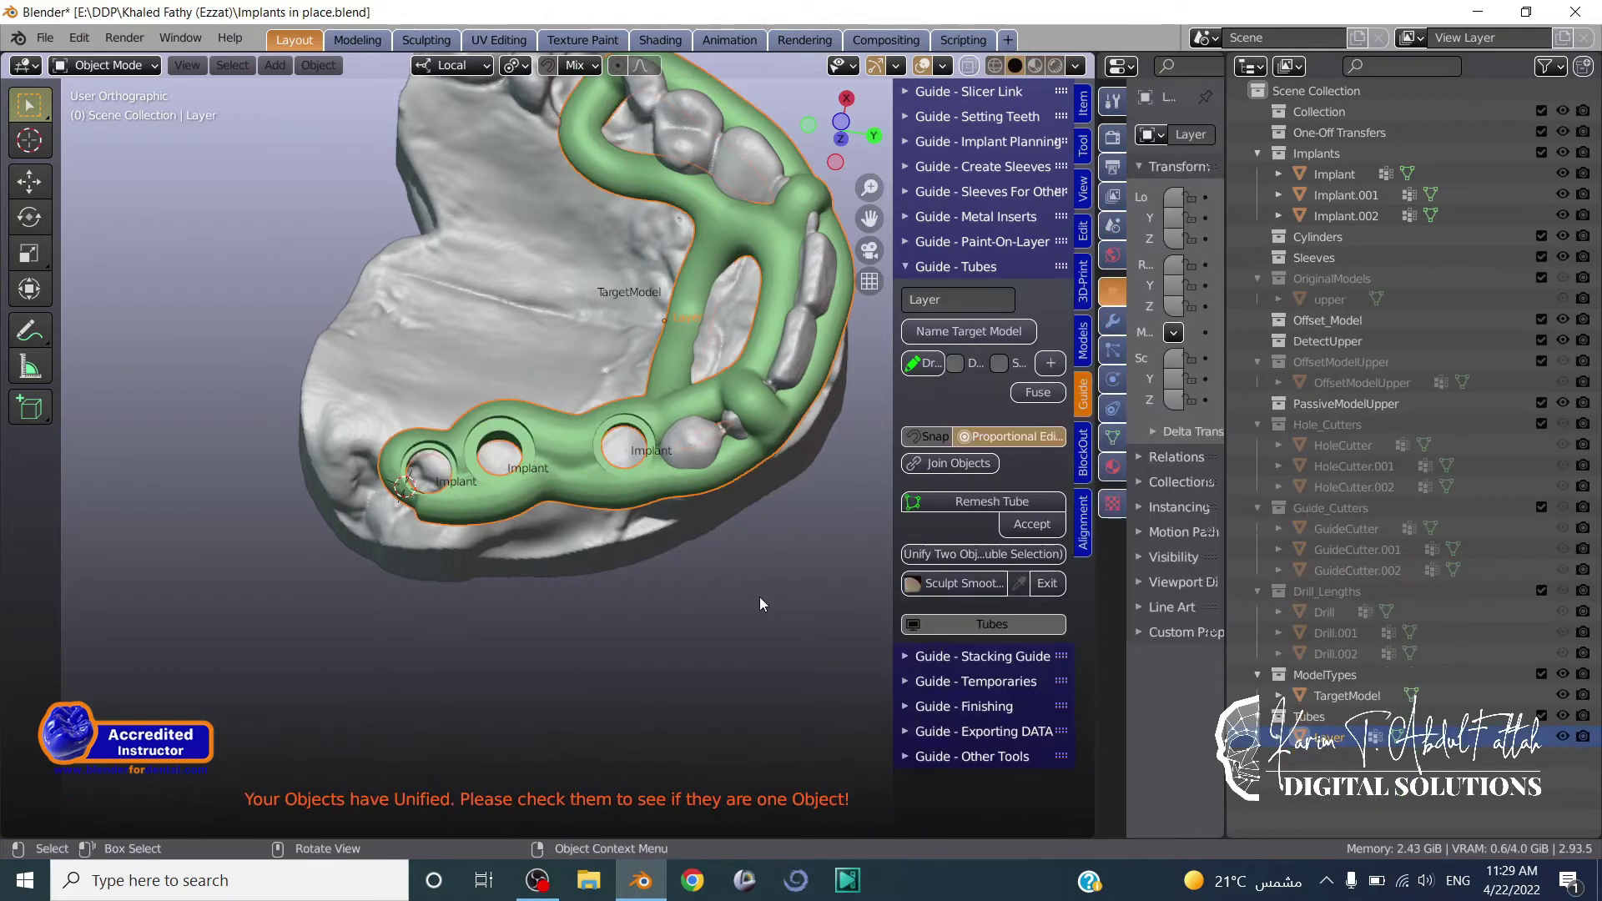
pyautogui.moveTo(759, 598); pyautogui.dragTo(702, 635, button='middle')
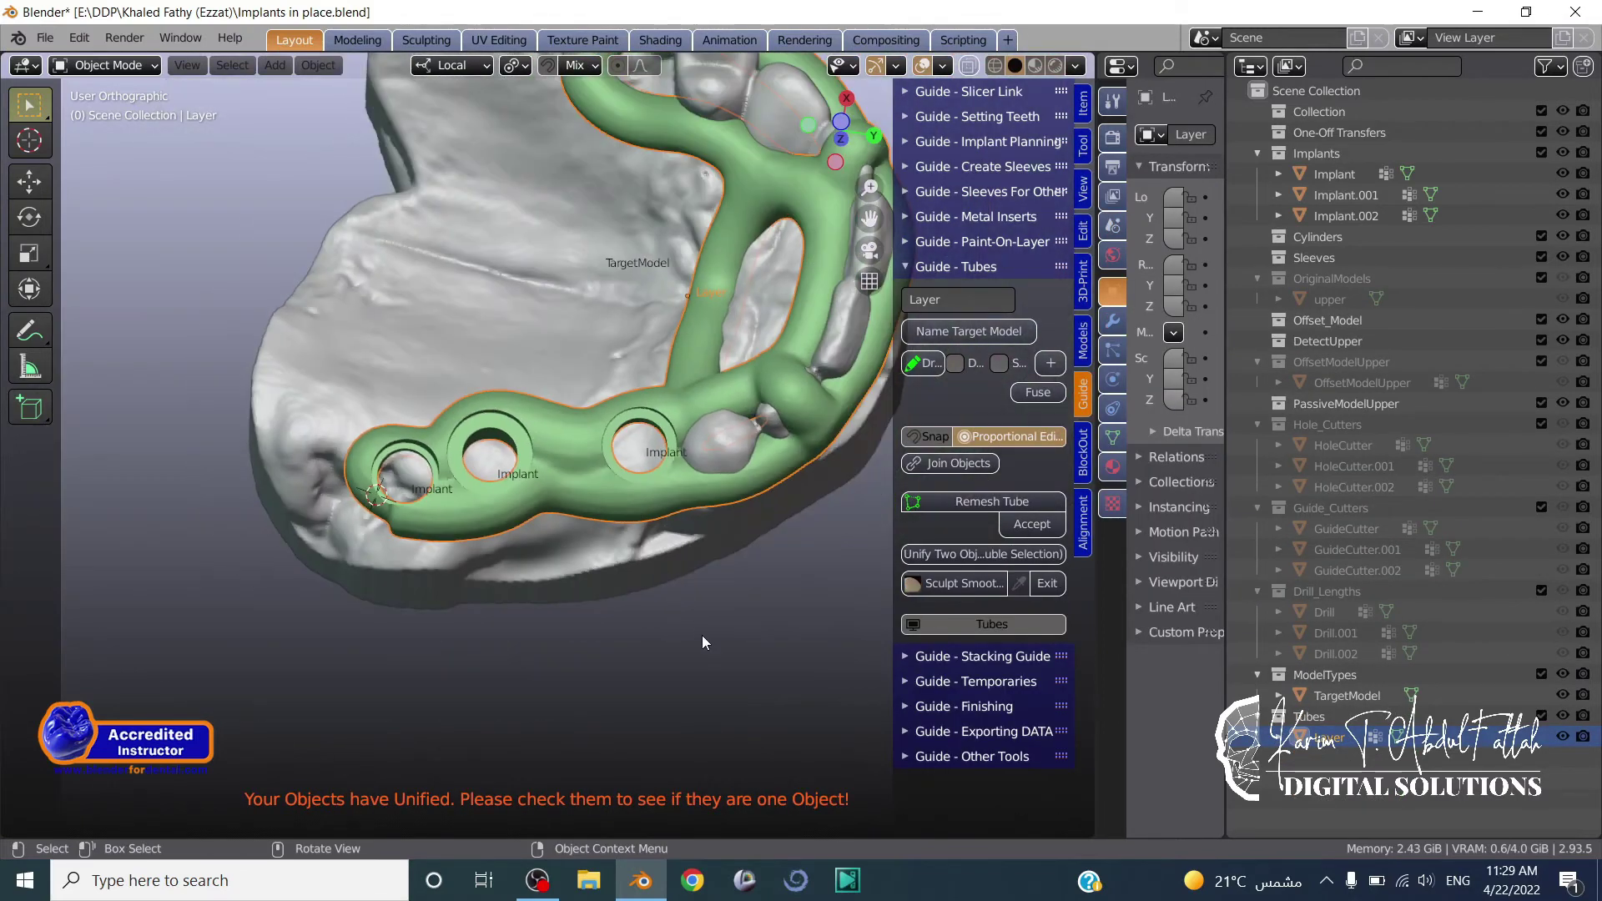
pyautogui.scroll(-3, 702, 643)
# Cut the fitting surface into the unified guide using the guide finishing tools.
pyautogui.click(931, 269)
pyautogui.click(924, 343)
pyautogui.scroll(-2, 722, 512)
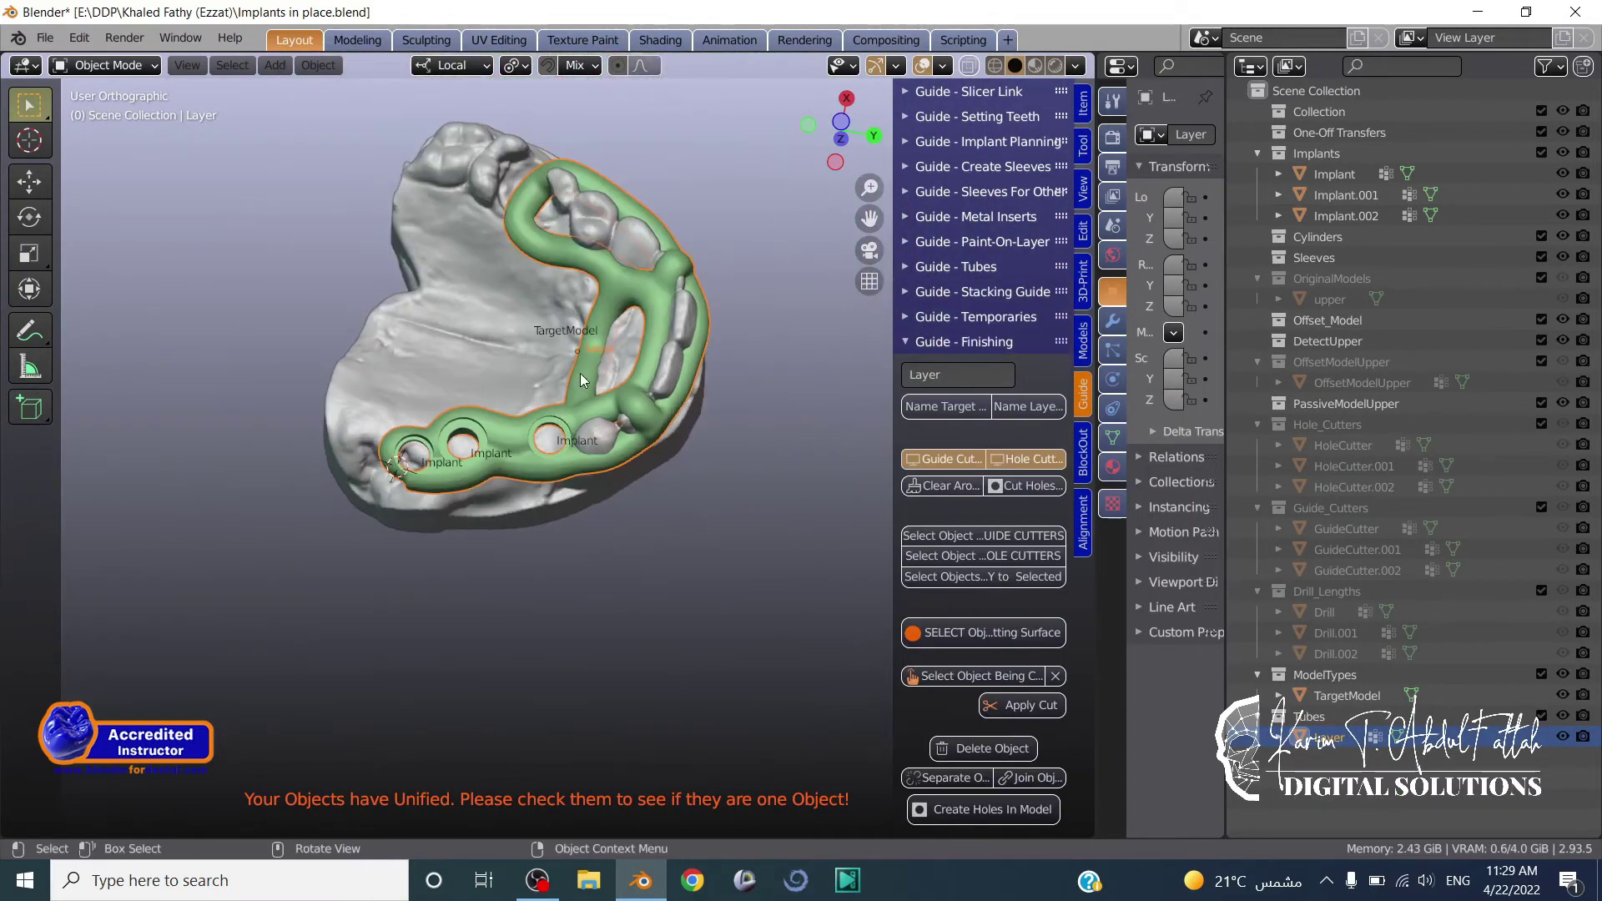
pyautogui.click(582, 380)
pyautogui.moveTo(581, 381); pyautogui.dragTo(544, 478, button='middle')
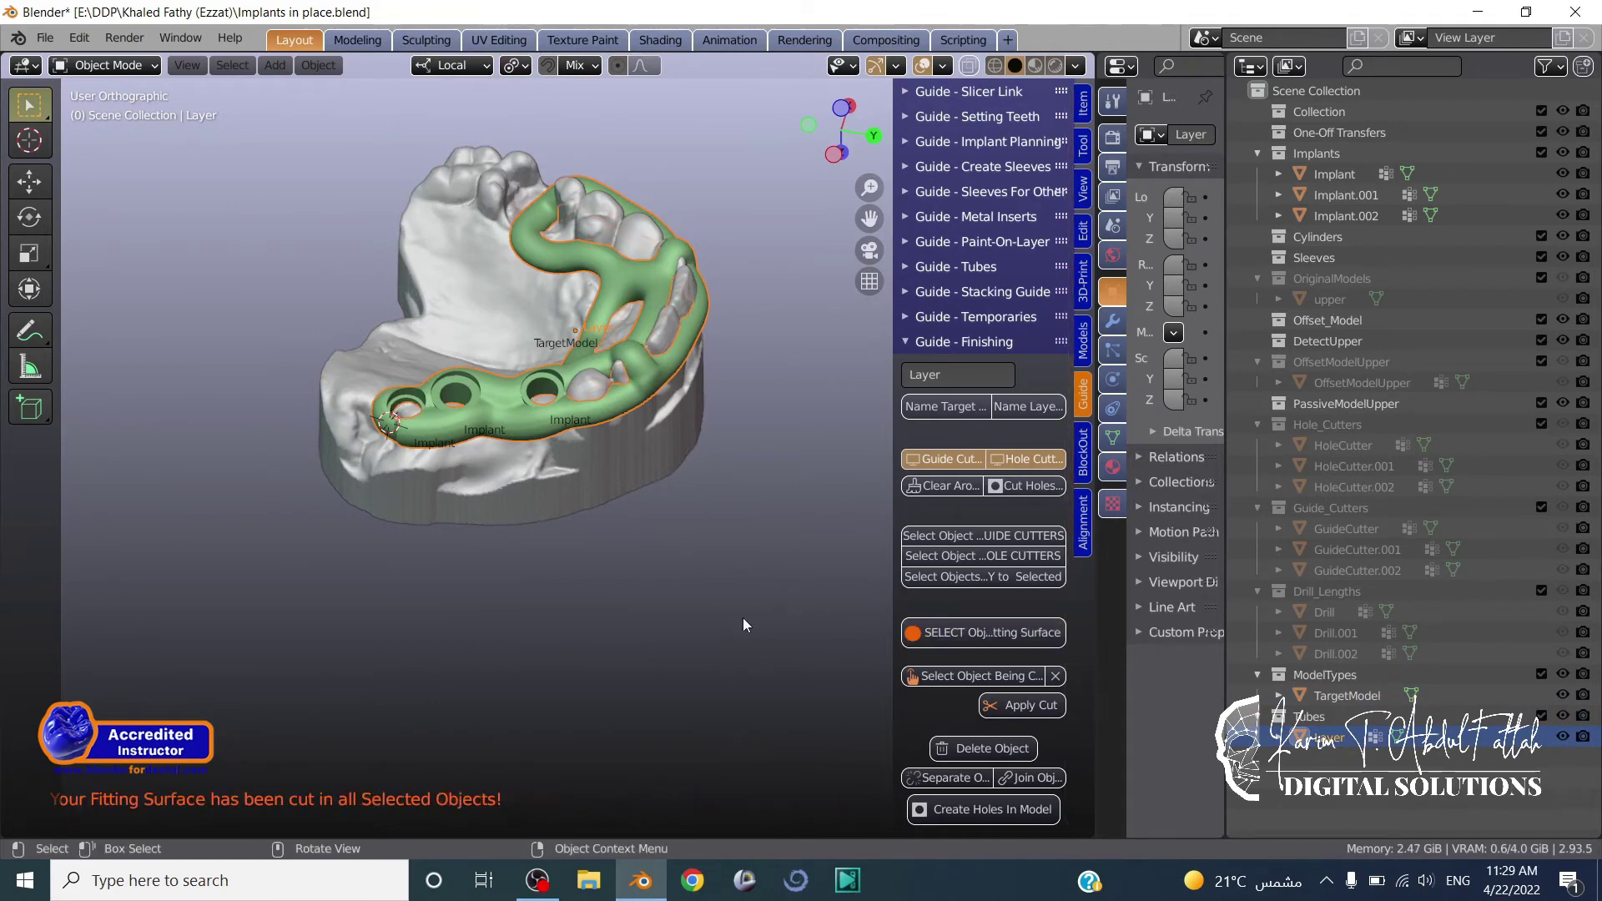
# Hide the cast to examine the guide's fitting surface against the implants, and show the cast again.
pyautogui.scroll(3, 651, 588)
pyautogui.click(551, 532)
pyautogui.press('h')
pyautogui.moveTo(700, 708); pyautogui.dragTo(567, 100, button='middle')
pyautogui.moveTo(555, 609); pyautogui.dragTo(547, 546, button='middle')
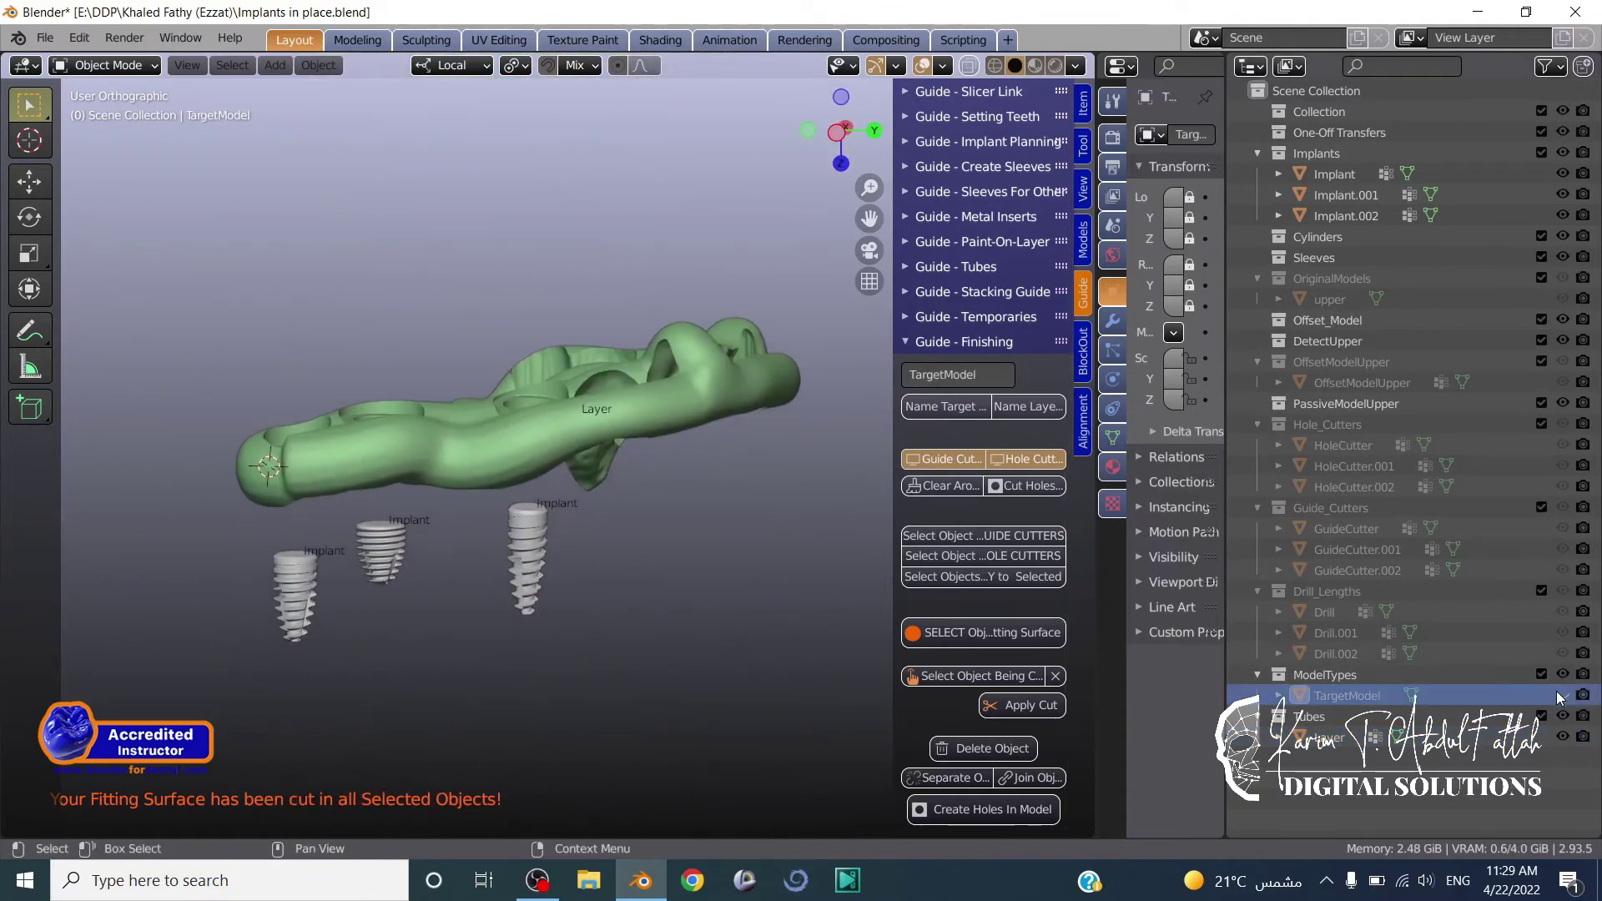
pyautogui.click(1560, 696)
# Add a text object with the patient's name to the guide, on the side opposite the implants.
pyautogui.click(939, 340)
pyautogui.click(1083, 327)
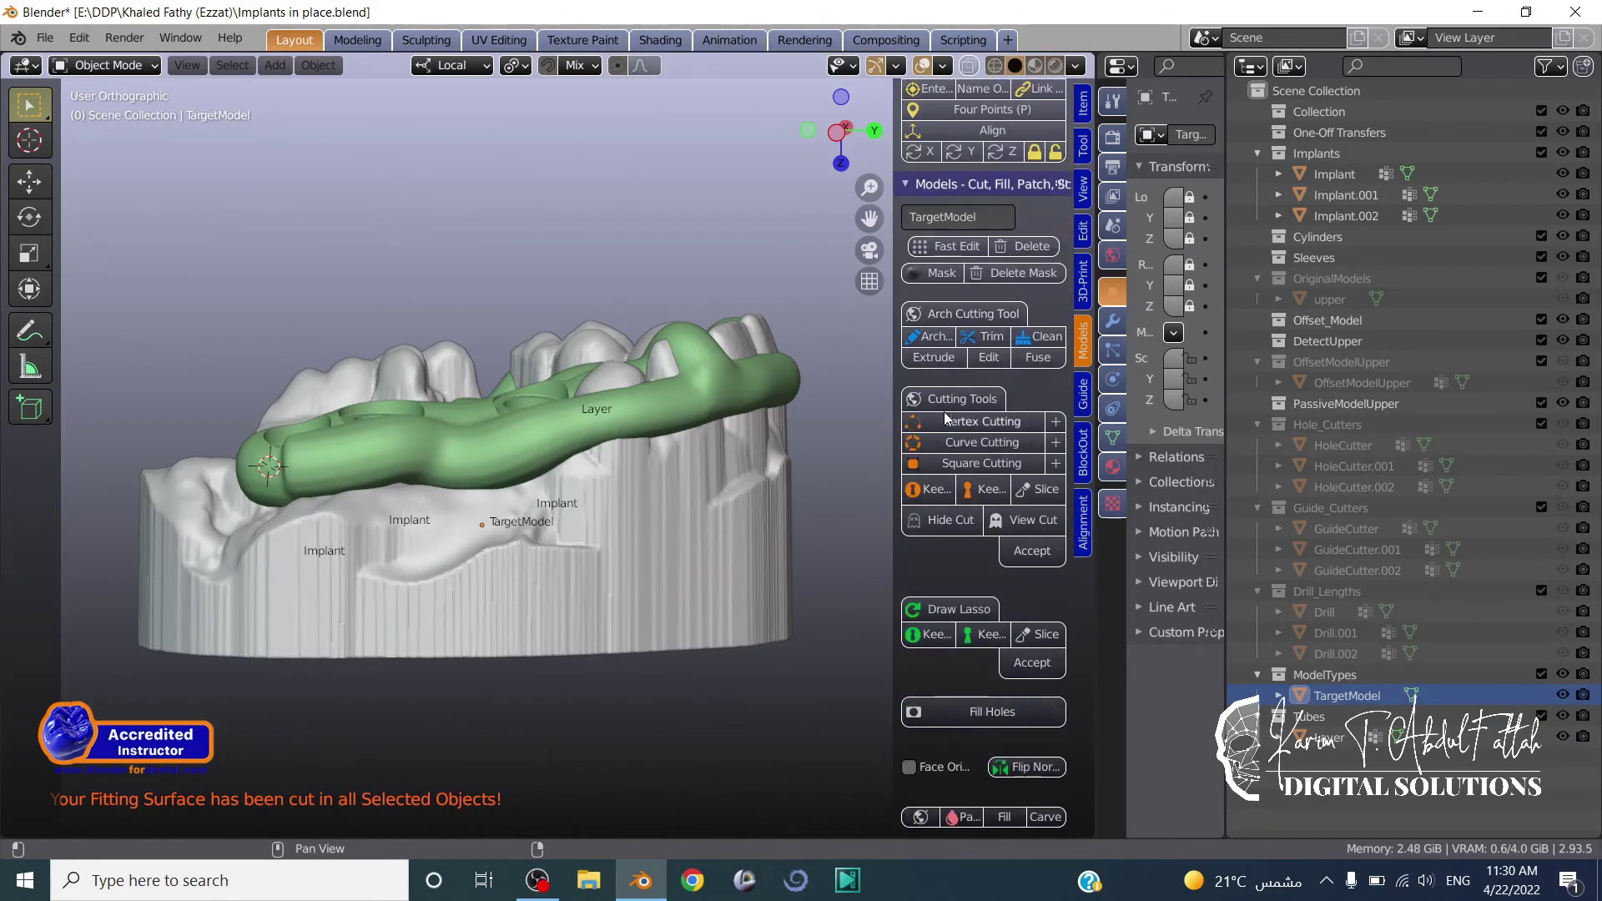
pyautogui.scroll(-20, 957, 411)
pyautogui.scroll(3, 958, 426)
pyautogui.keyDown('ctrl'); pyautogui.click(975, 269); pyautogui.keyUp('ctrl')
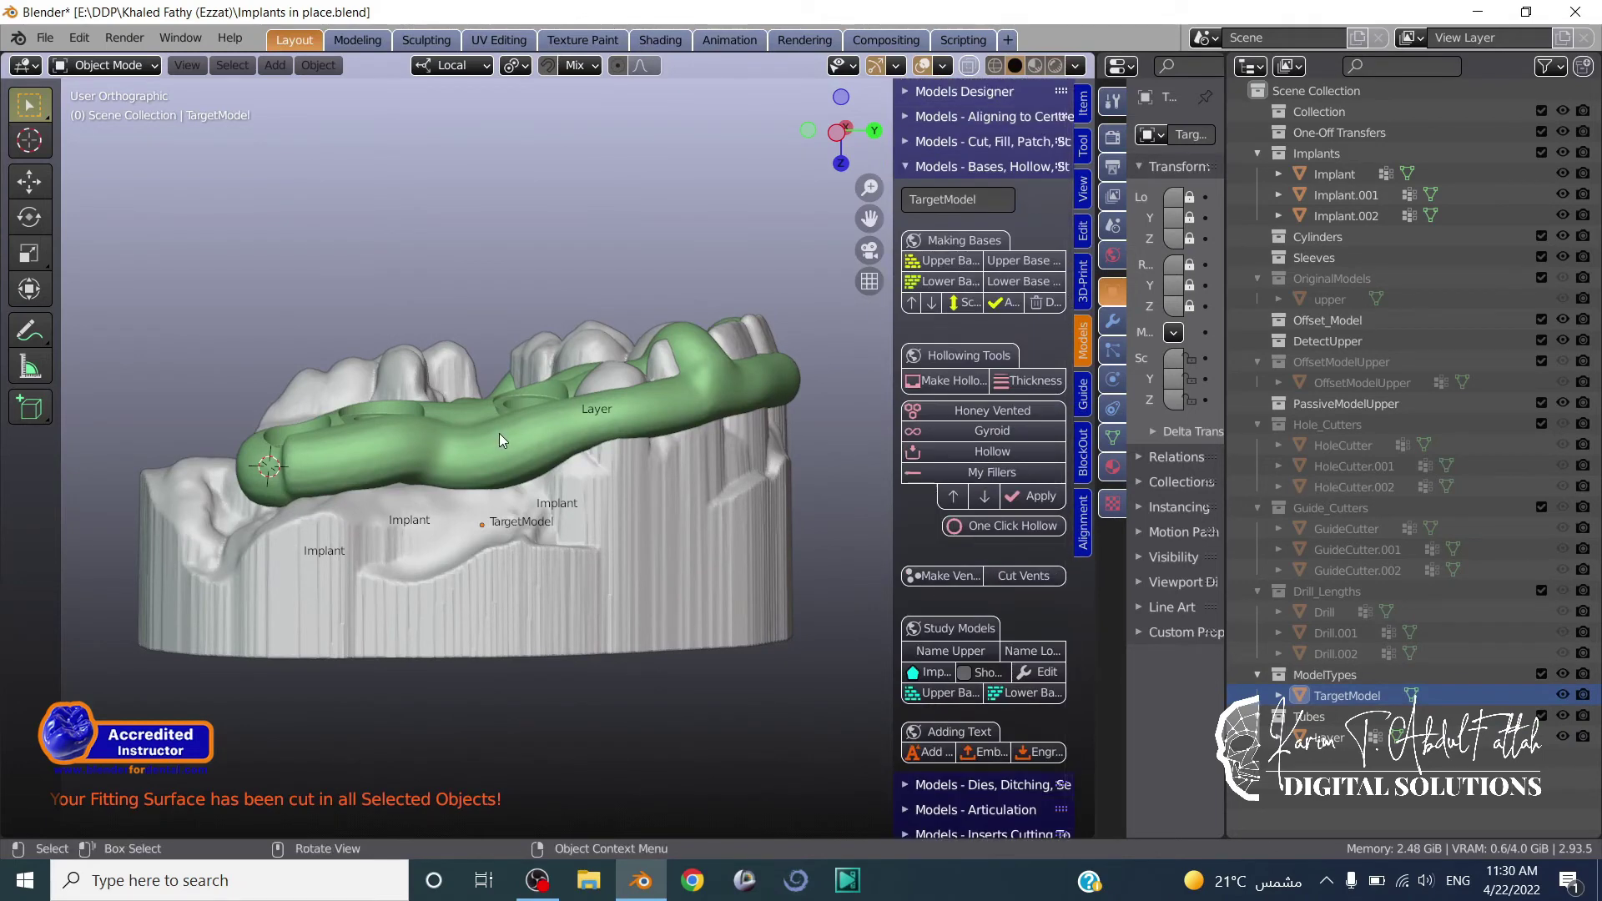
pyautogui.click(499, 434)
pyautogui.moveTo(487, 451); pyautogui.dragTo(484, 417, button='middle')
pyautogui.click(931, 740)
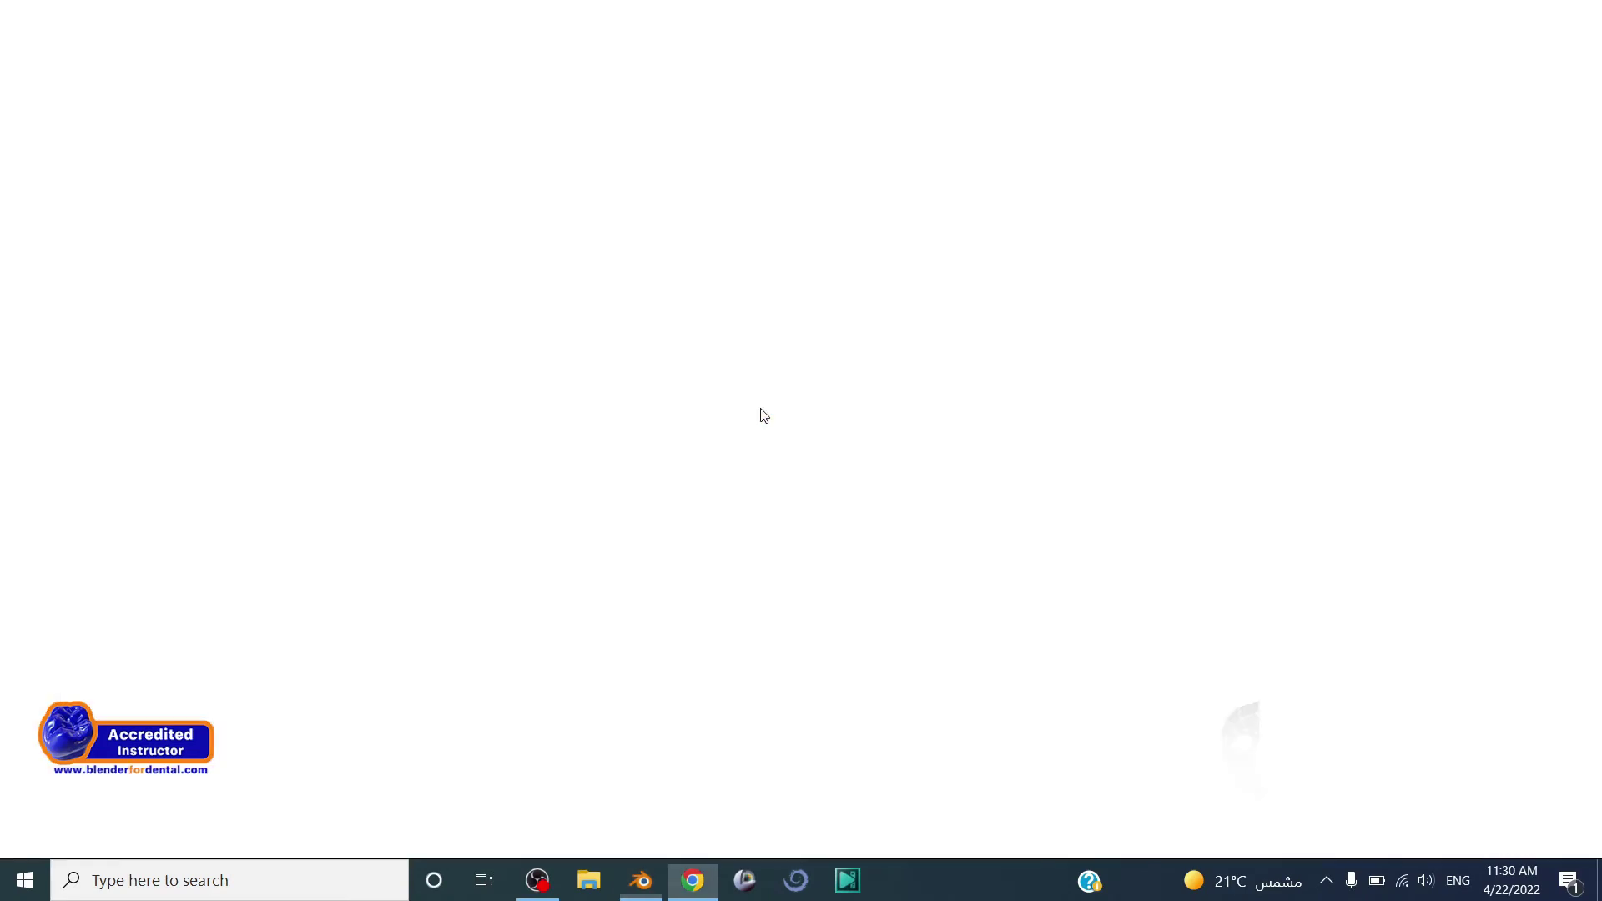
pyautogui.click(1577, 13)
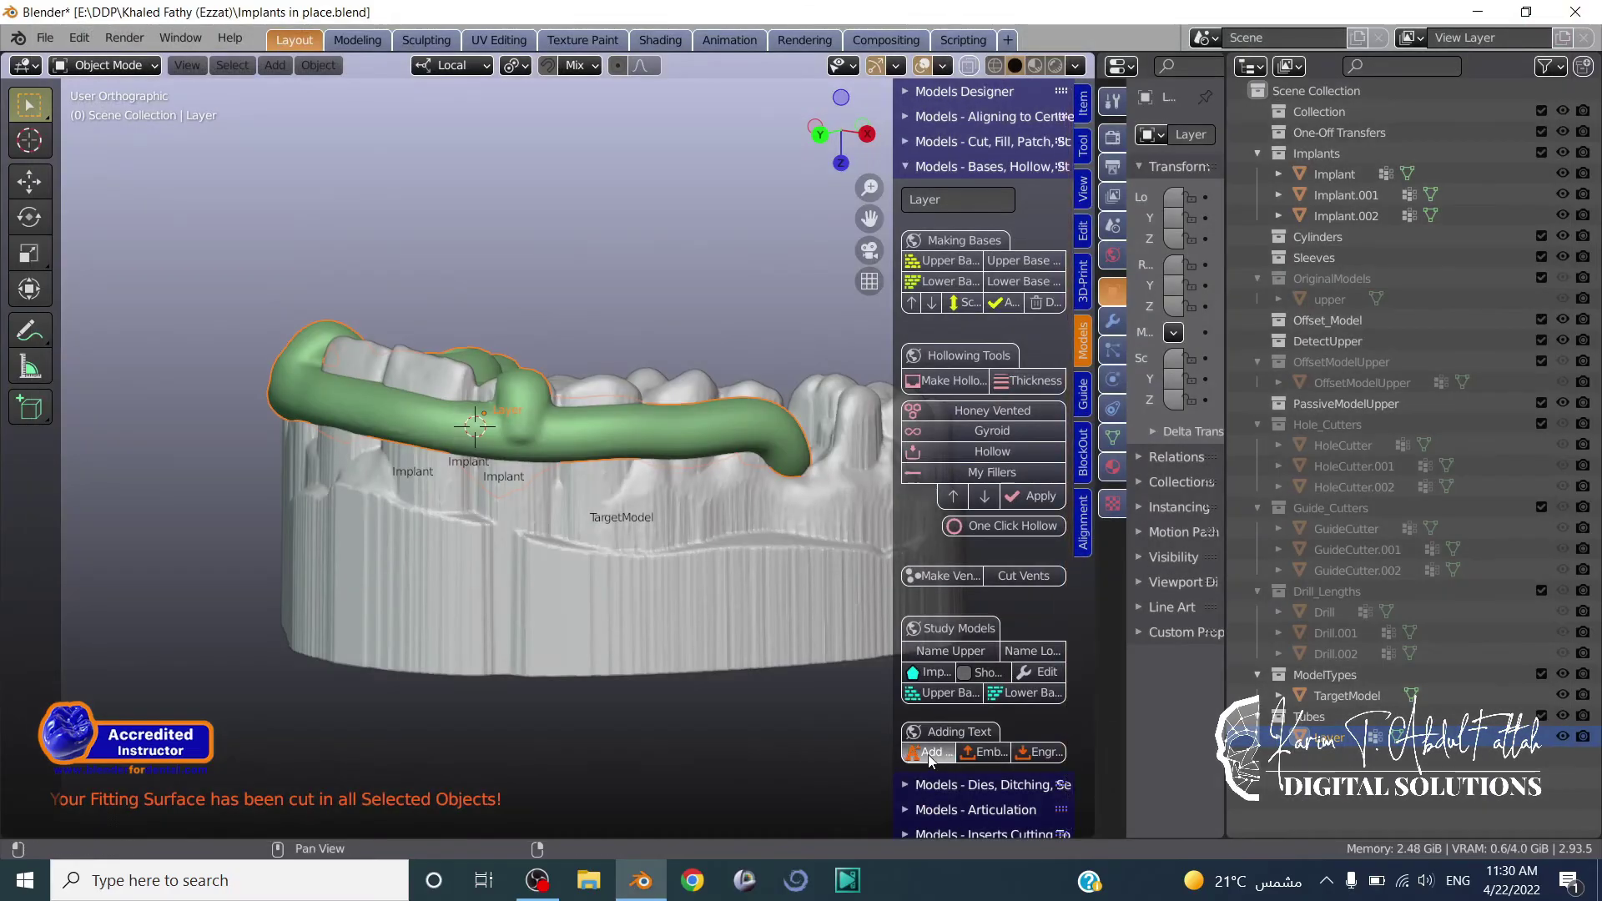
pyautogui.click(929, 753)
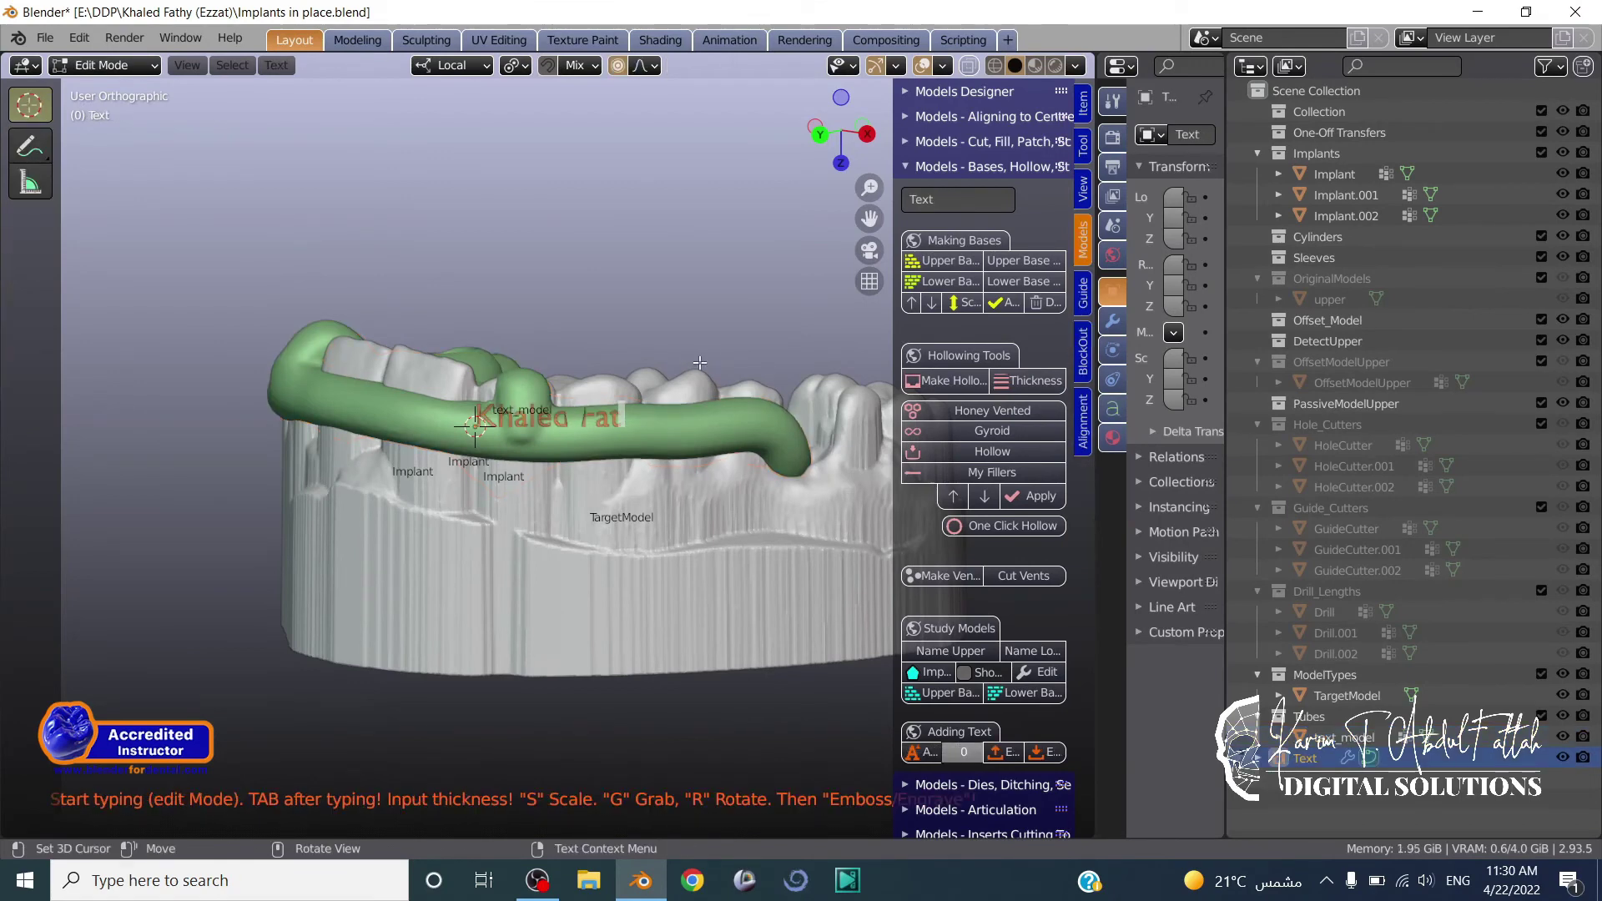
pyautogui.press('Tab')
# Move, scale and rotate the name text to follow the outer tube opposite the implants.
pyautogui.press('g')
pyautogui.click(750, 374)
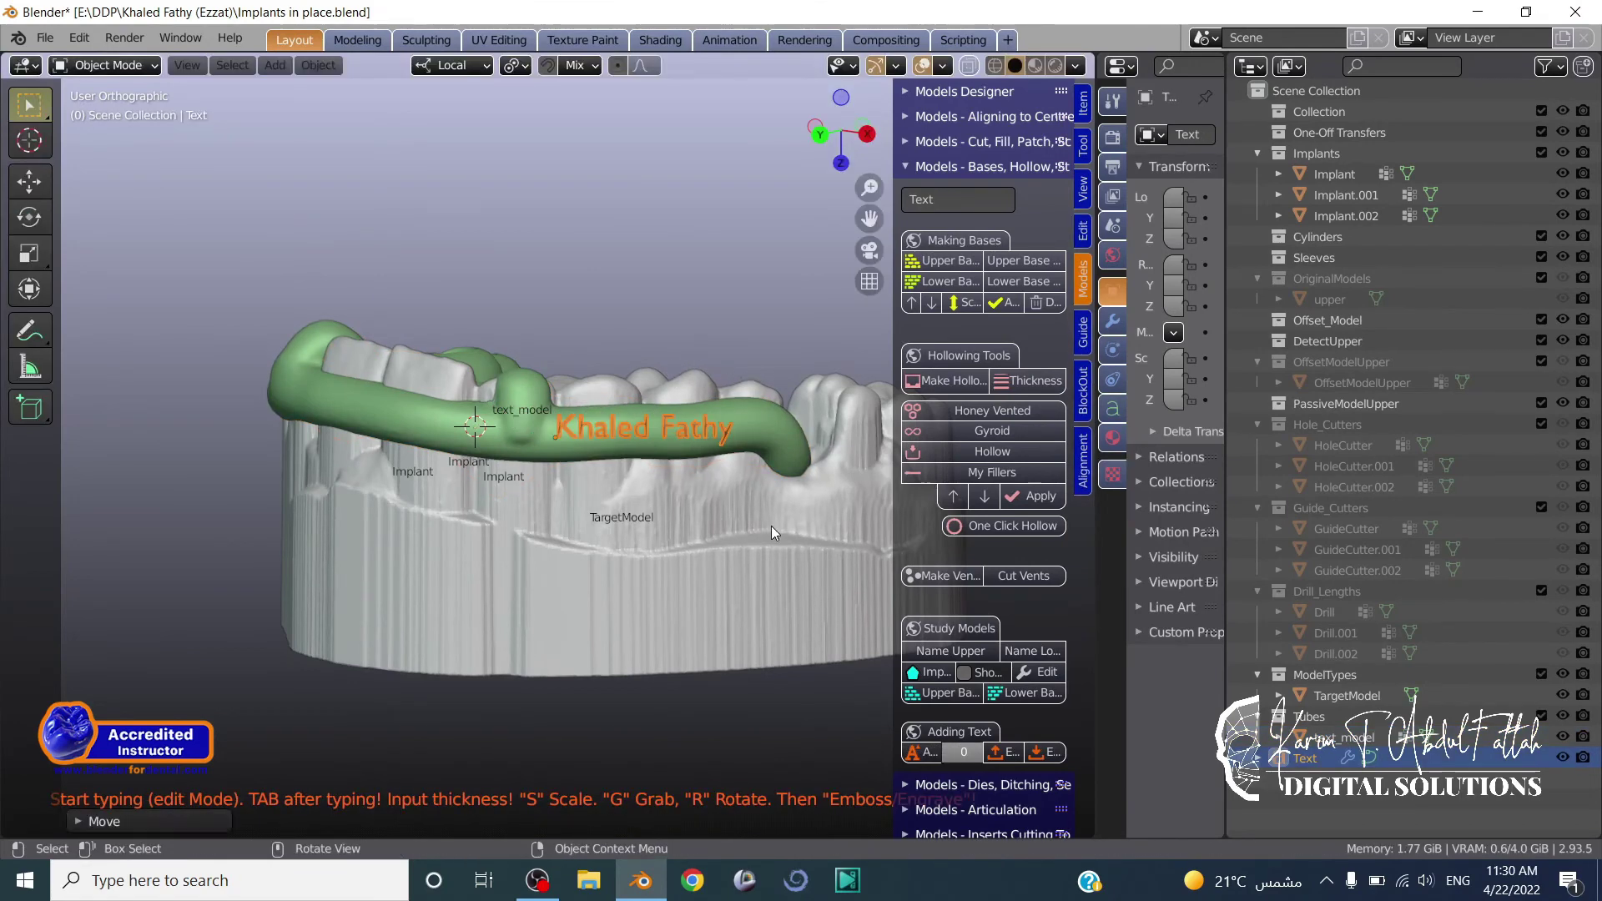
pyautogui.moveTo(771, 526); pyautogui.dragTo(733, 529, button='middle')
pyautogui.press('s')
pyautogui.click(811, 365)
pyautogui.press('r')
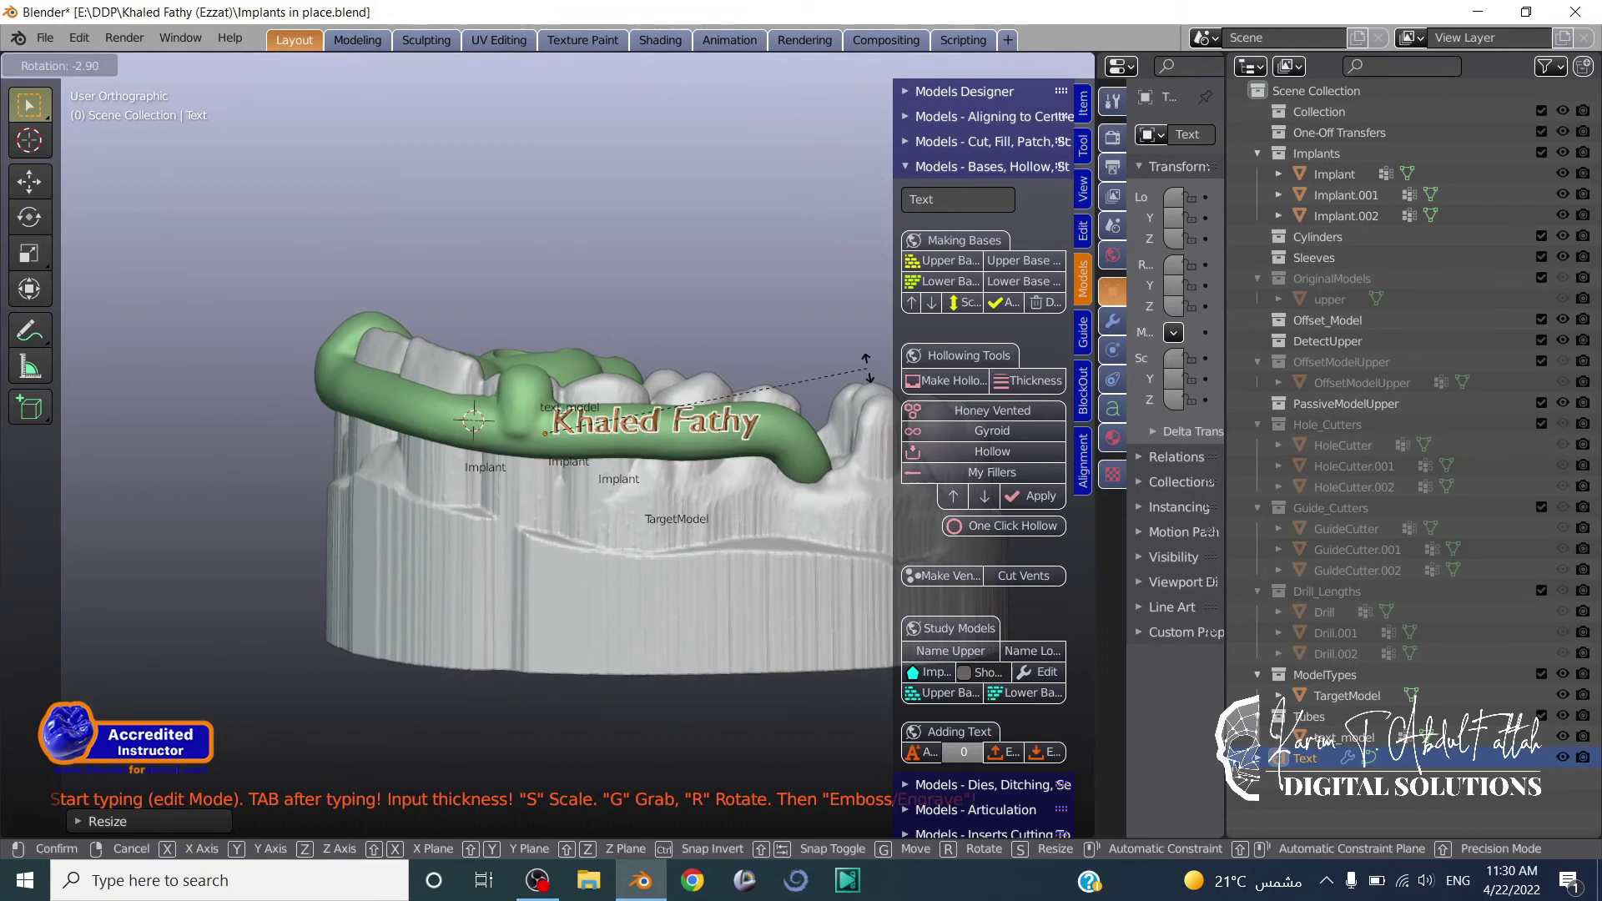
pyautogui.click(860, 368)
pyautogui.press('g')
pyautogui.click(857, 381)
# Check the placement of the name text on the guide and emboss it.
pyautogui.moveTo(484, 626); pyautogui.dragTo(511, 600, button='middle')
pyautogui.moveTo(320, 470); pyautogui.dragTo(267, 451, button='middle')
pyautogui.moveTo(735, 655); pyautogui.dragTo(676, 621, button='middle')
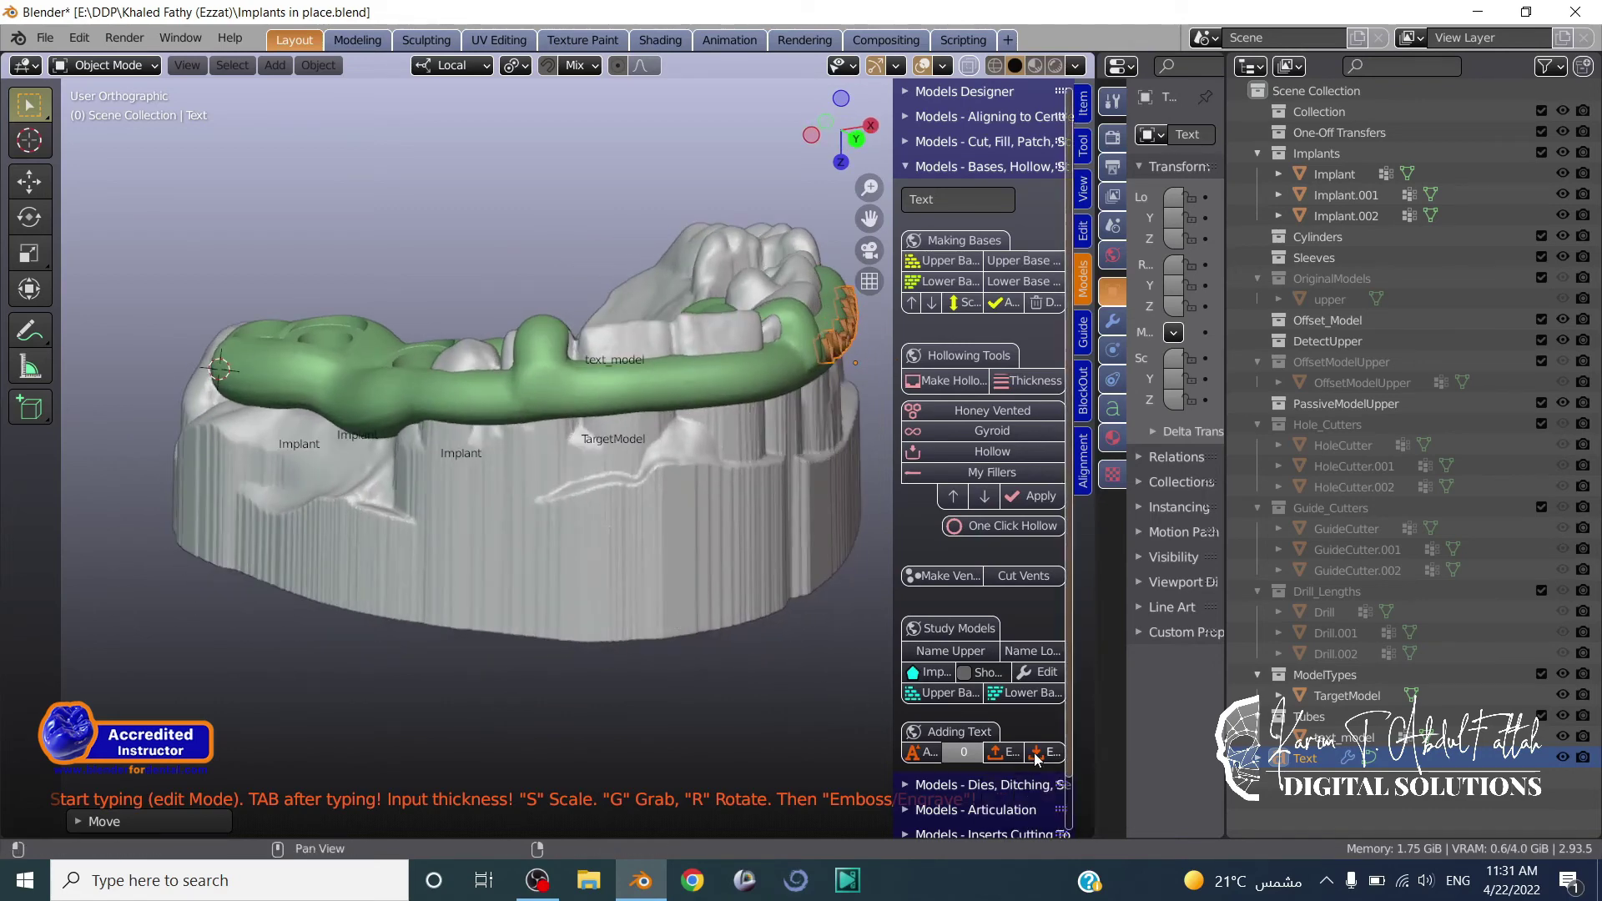
pyautogui.press('Delete')
# Rotate and move the implant size text "4*8 4.5*5.5 3.6*10" along the outer tube beside the three sleeves.
pyautogui.moveTo(629, 619); pyautogui.dragTo(346, 505, button='middle')
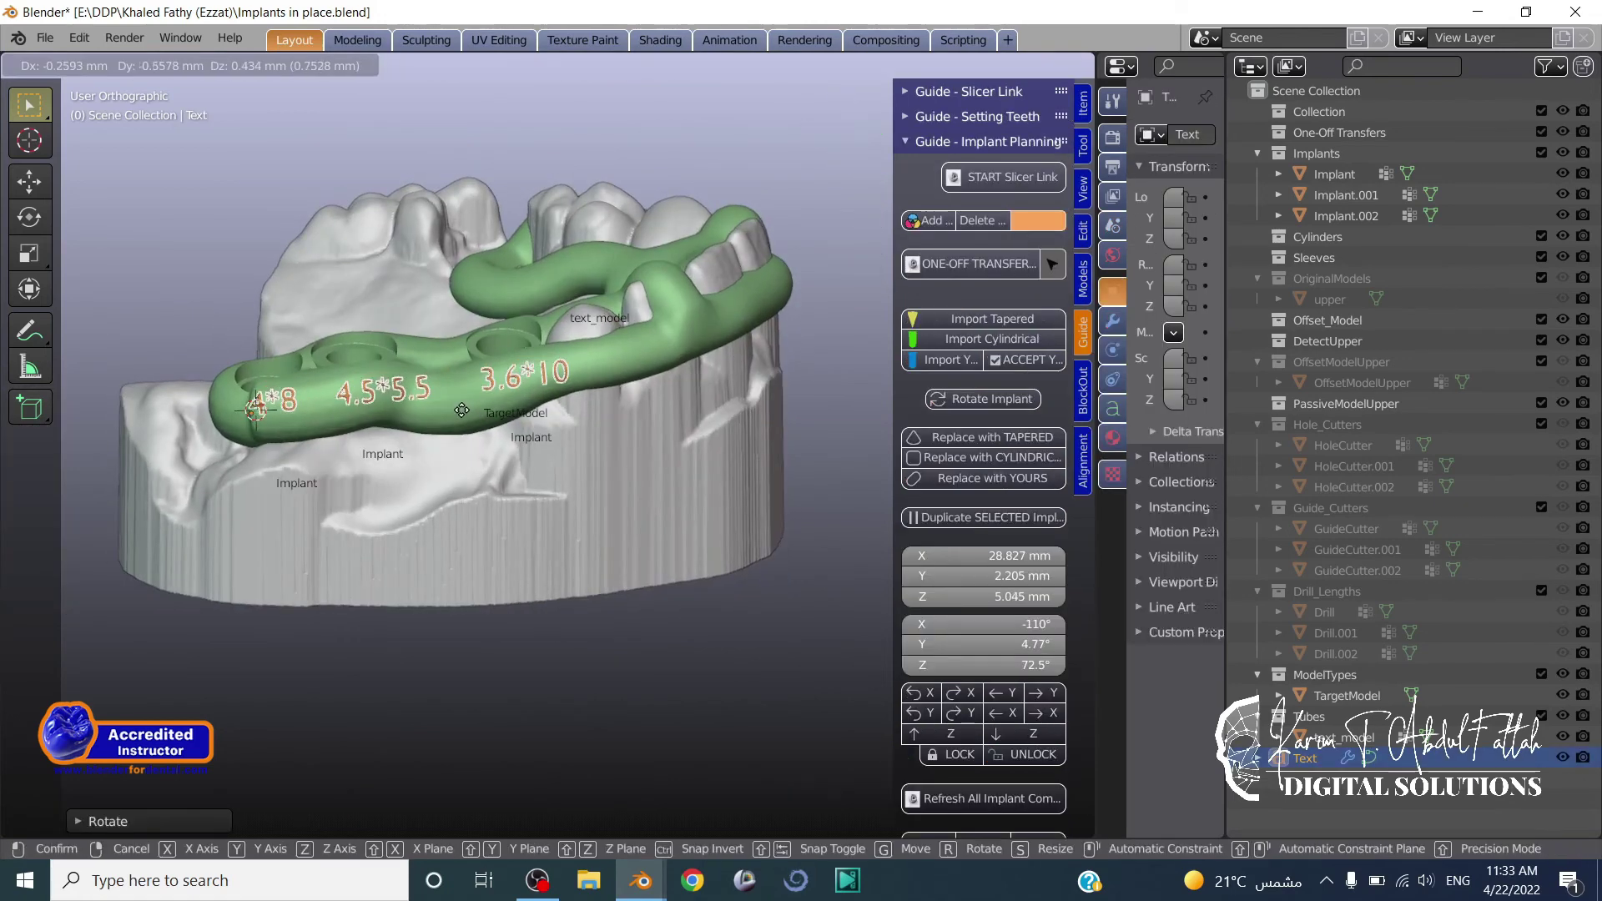
pyautogui.press('r')
pyautogui.click(659, 317)
pyautogui.moveTo(429, 454); pyautogui.dragTo(402, 422, button='middle')
pyautogui.press('g')
pyautogui.click(417, 444)
pyautogui.press('r')
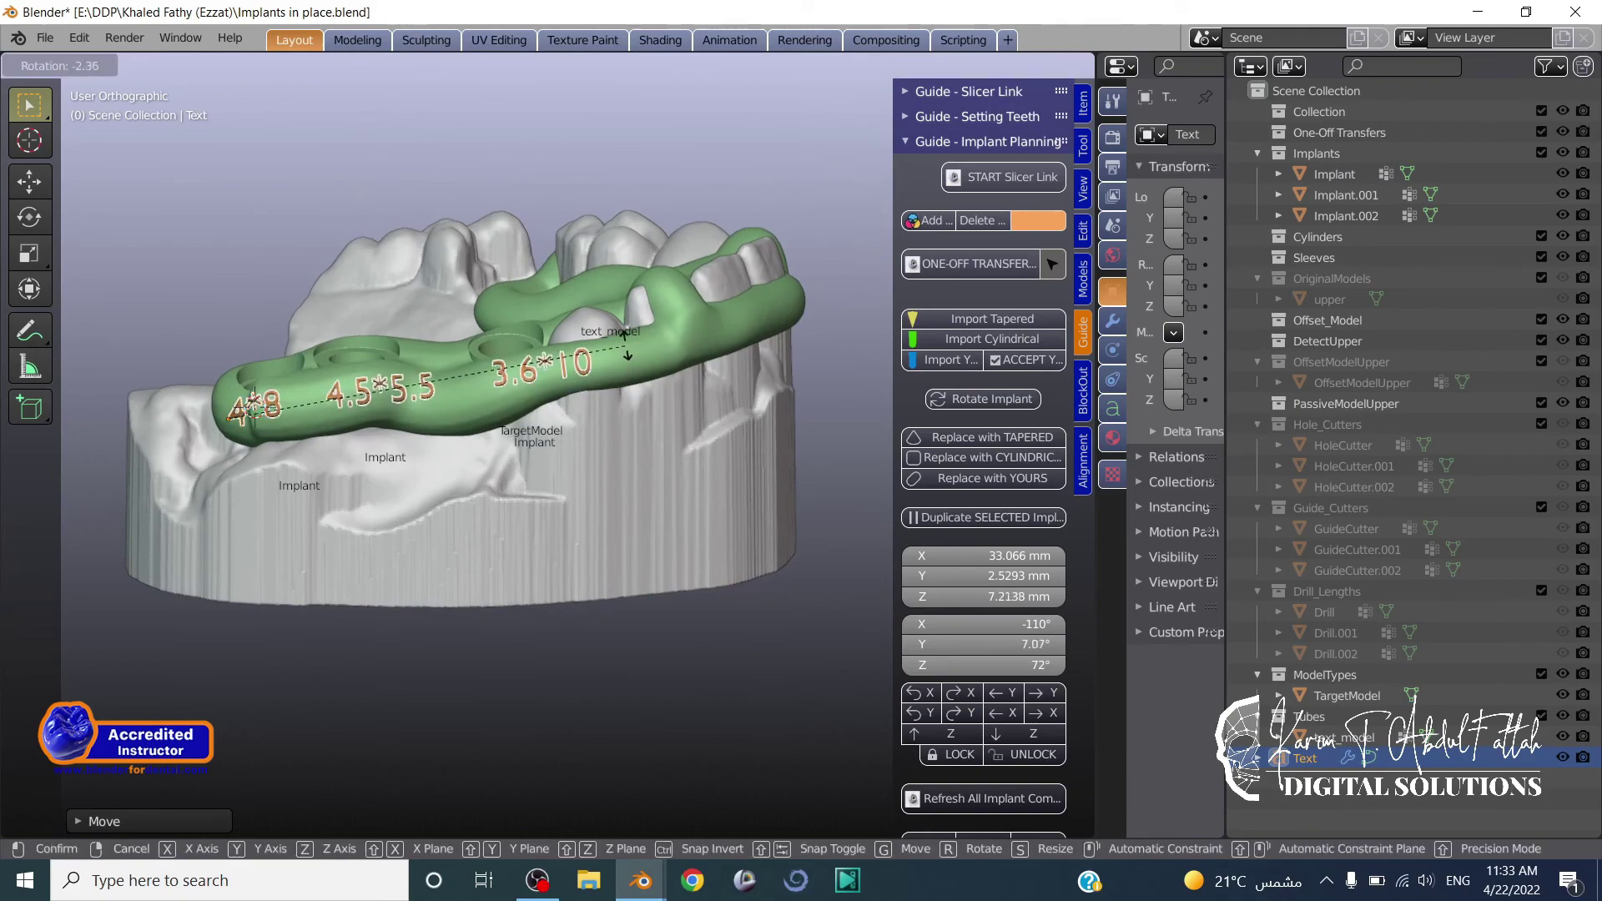
pyautogui.click(390, 474)
pyautogui.press('g')
pyautogui.press('z')
pyautogui.click(392, 481)
# Emboss the implant size text onto the guide.
pyautogui.moveTo(394, 482); pyautogui.dragTo(434, 501, button='middle')
pyautogui.click(1082, 278)
pyautogui.scroll(-2, 1012, 697)
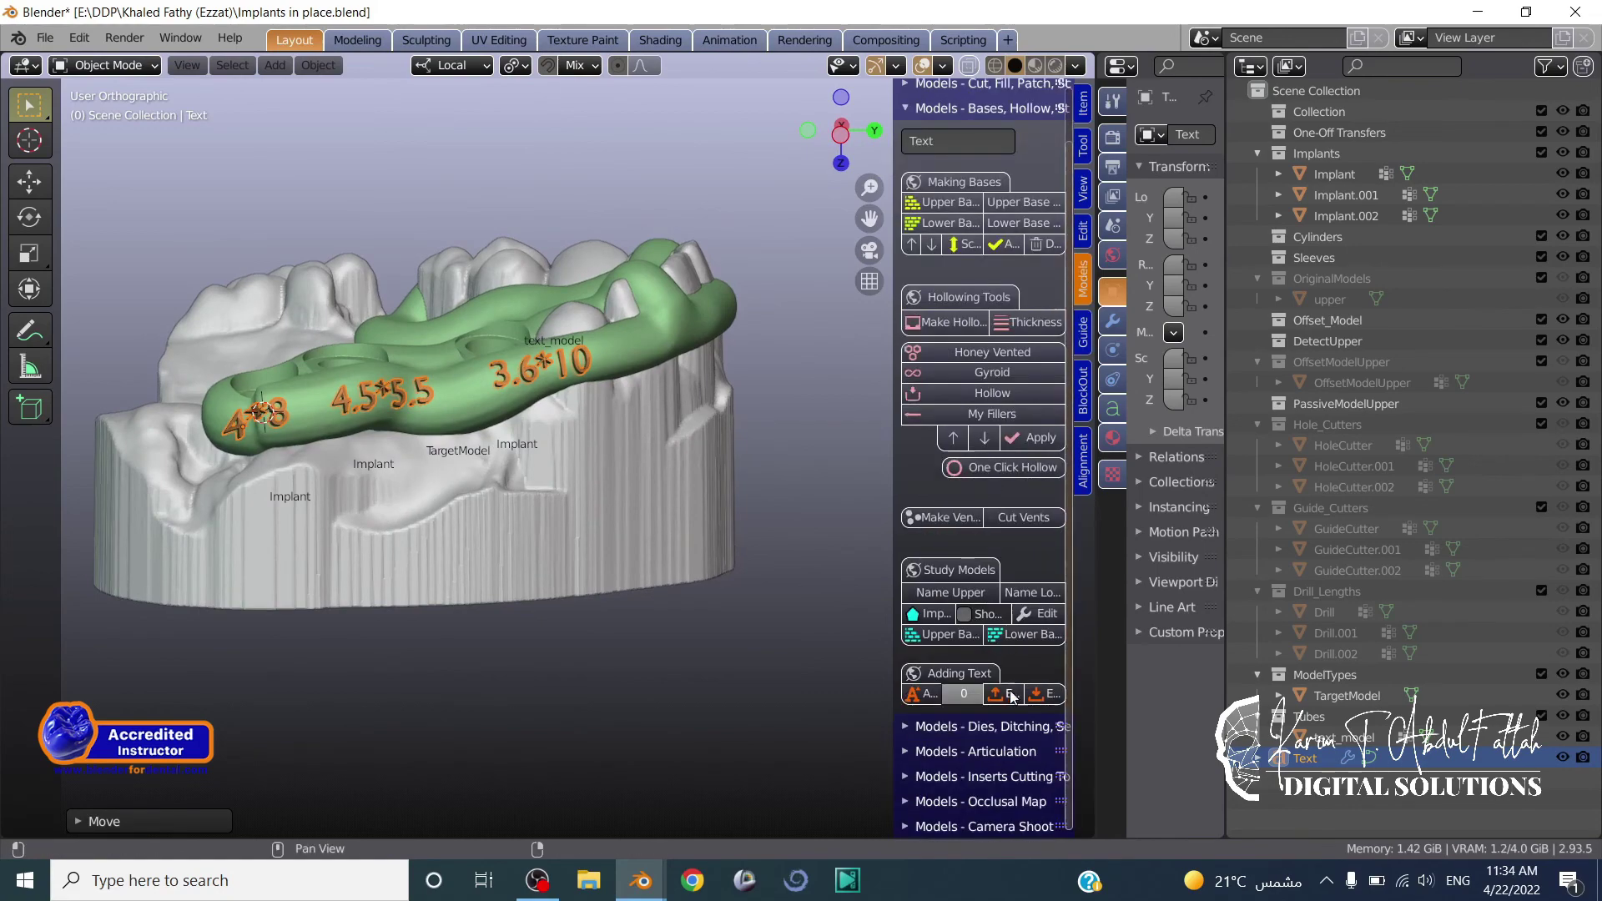
pyautogui.click(995, 689)
# Select the embossed guide and open the 3D printing tools with the STL export options.
pyautogui.moveTo(733, 568); pyautogui.dragTo(402, 591, button='middle')
pyautogui.keyDown('shift'); pyautogui.moveTo(748, 436); pyautogui.dragTo(539, 464, button='middle'); pyautogui.keyUp('shift')
pyautogui.click(513, 435)
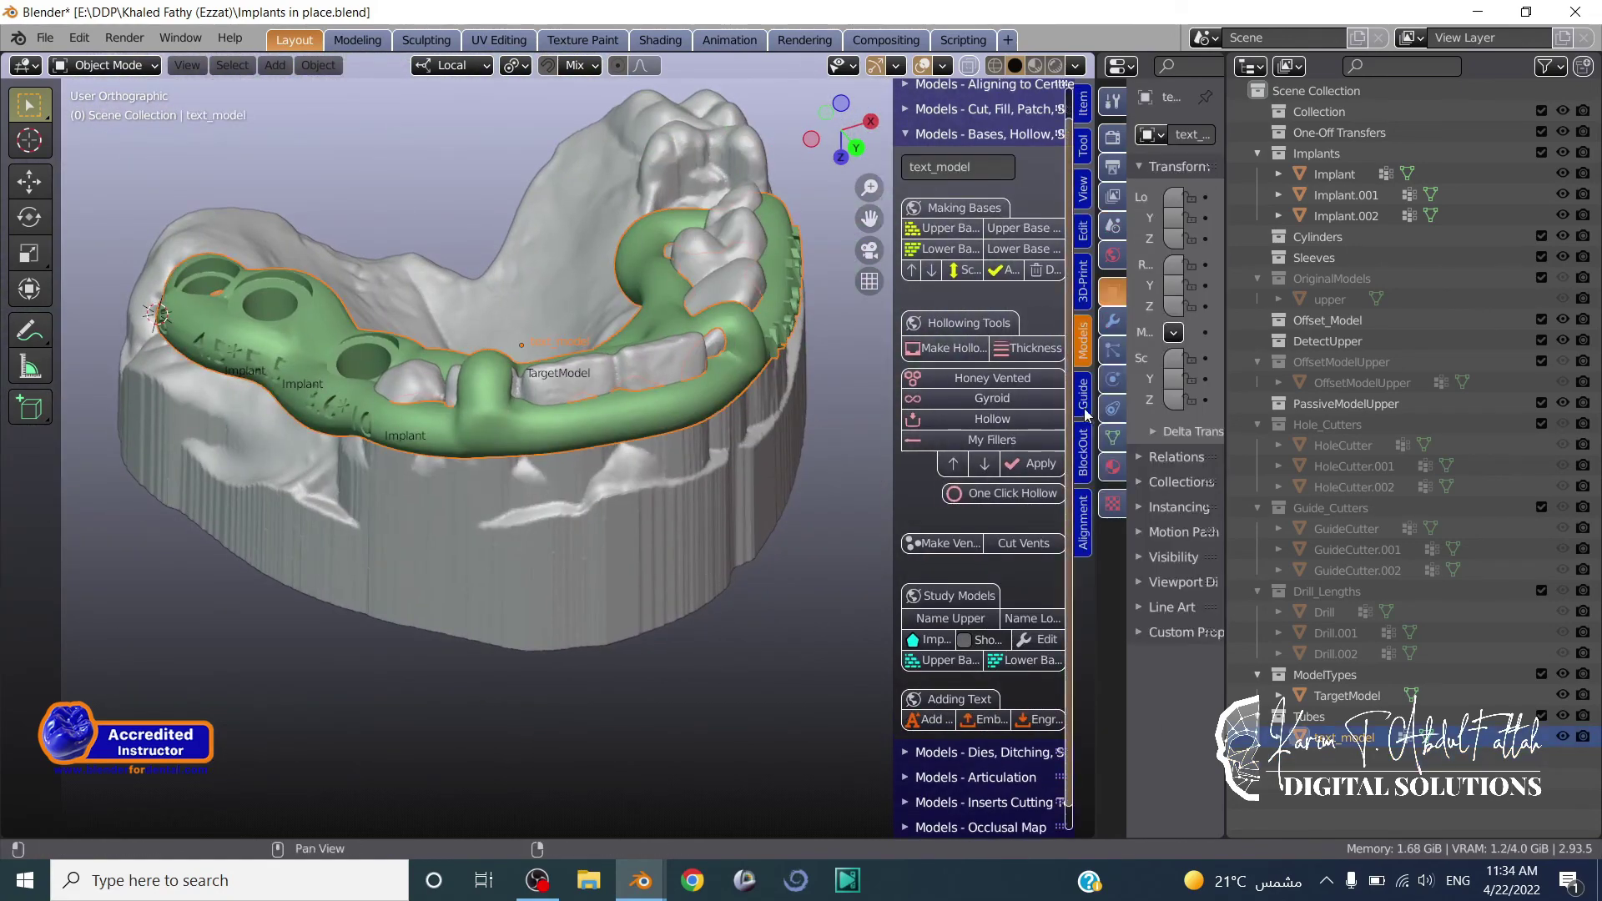
pyautogui.click(1084, 283)
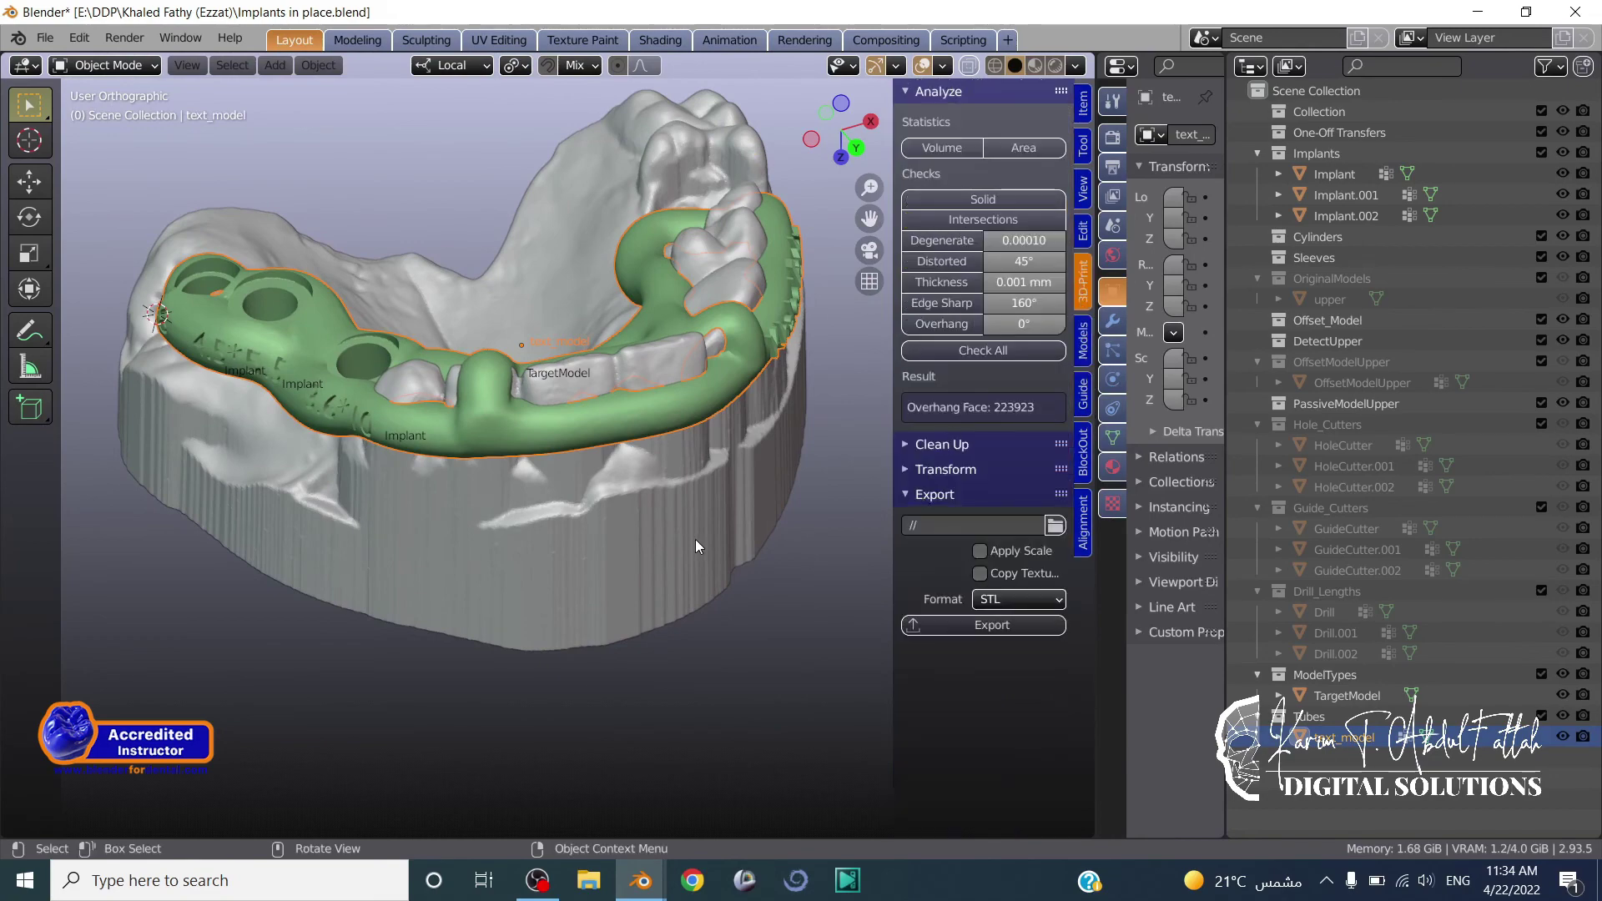